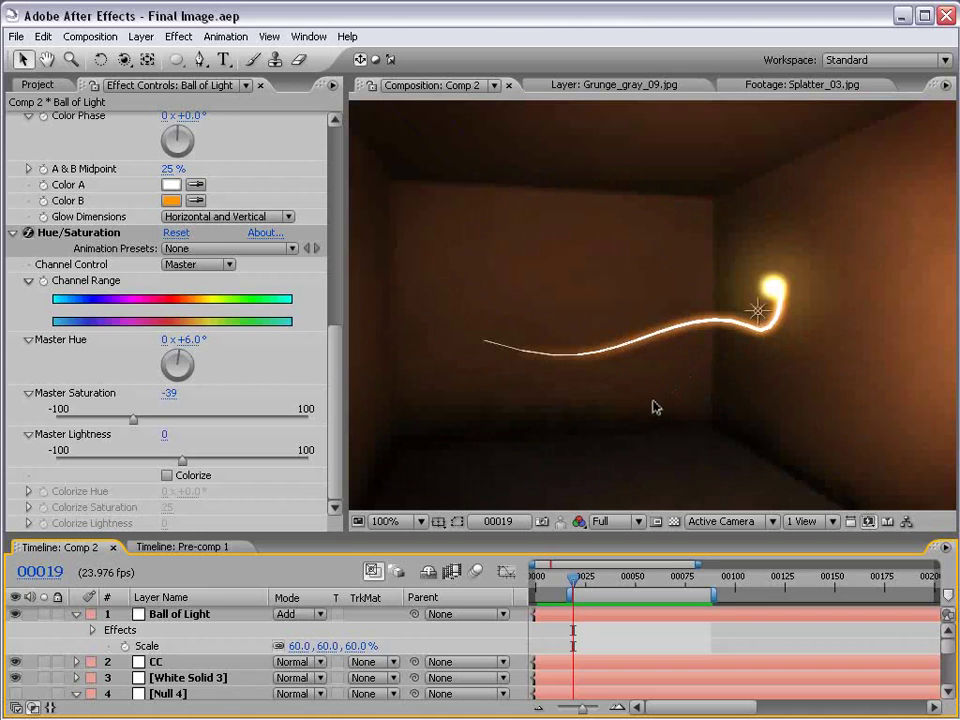
# Preview the light-streak animation in Comp 2, and collapse the Ball of Light and Null 4 layer properties
pyautogui.press('space')
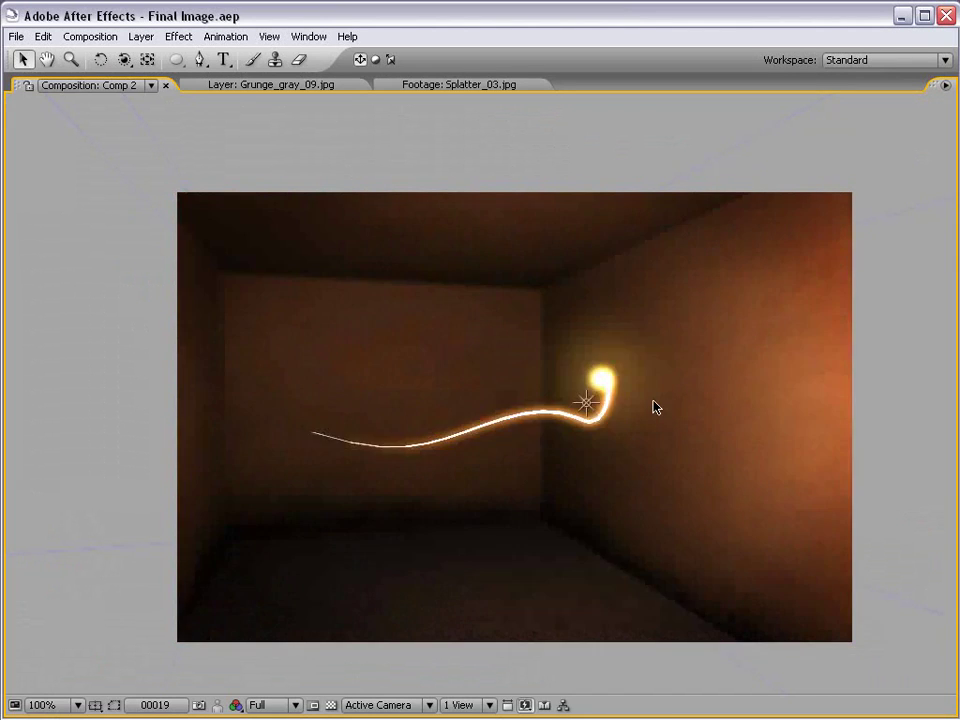
pyautogui.press('`')
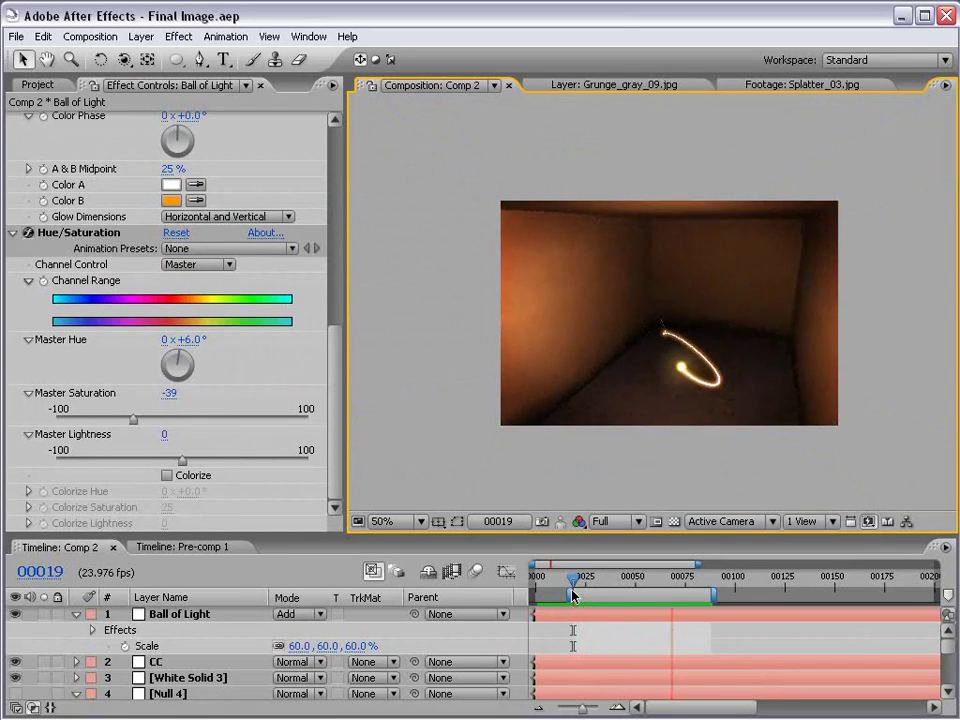
pyautogui.press('.')
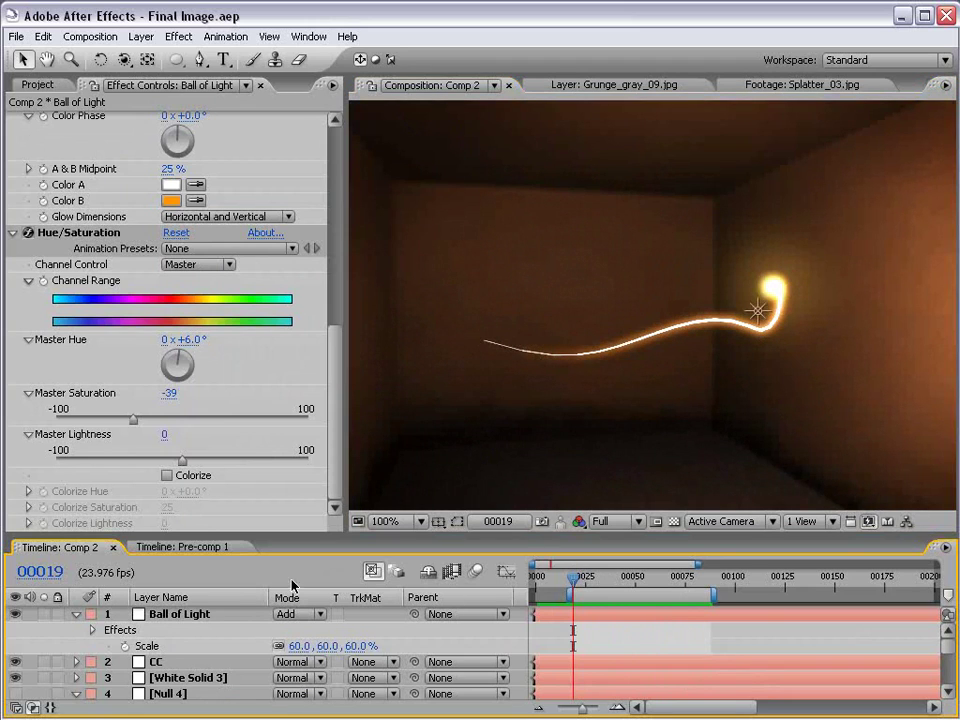
pyautogui.click(77, 617)
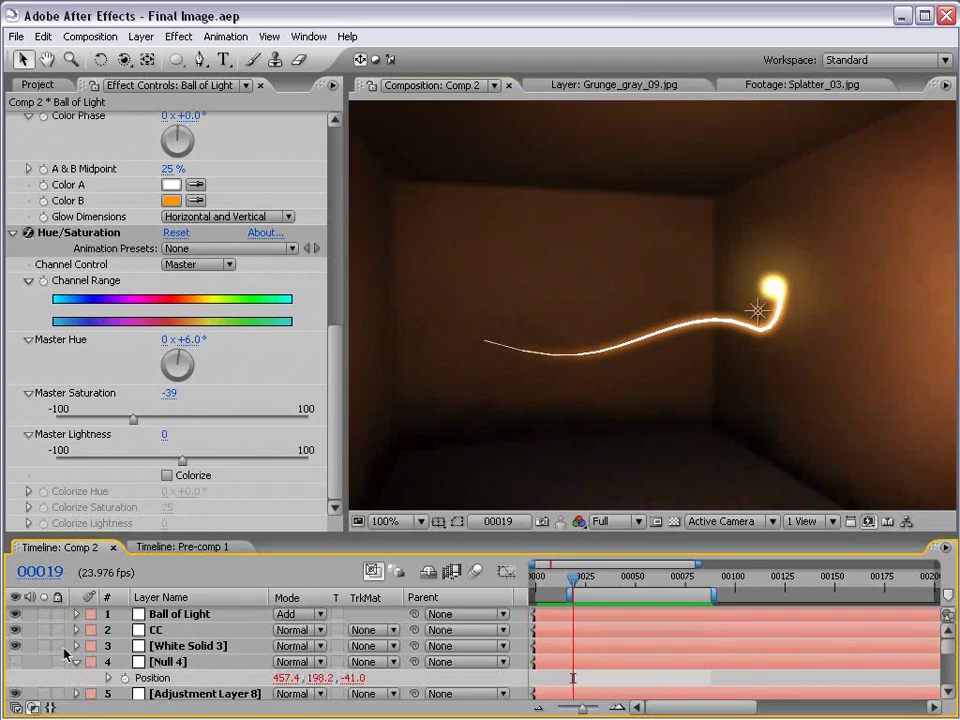
pyautogui.click(77, 662)
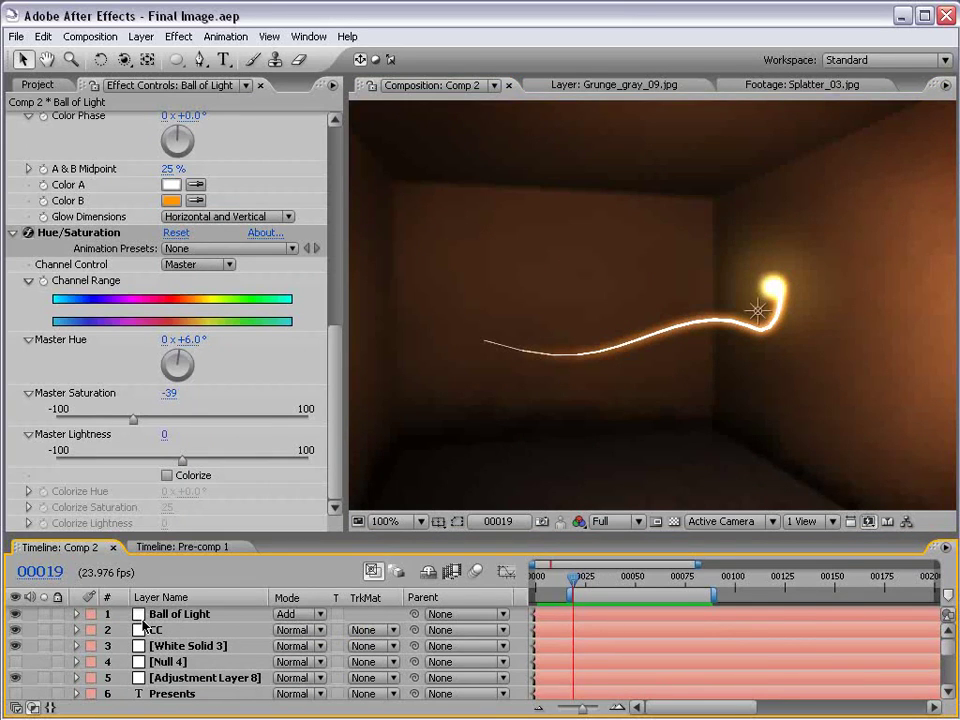
# Scrub and play back the finished title animation in Pre-comp 1
pyautogui.click(183, 547)
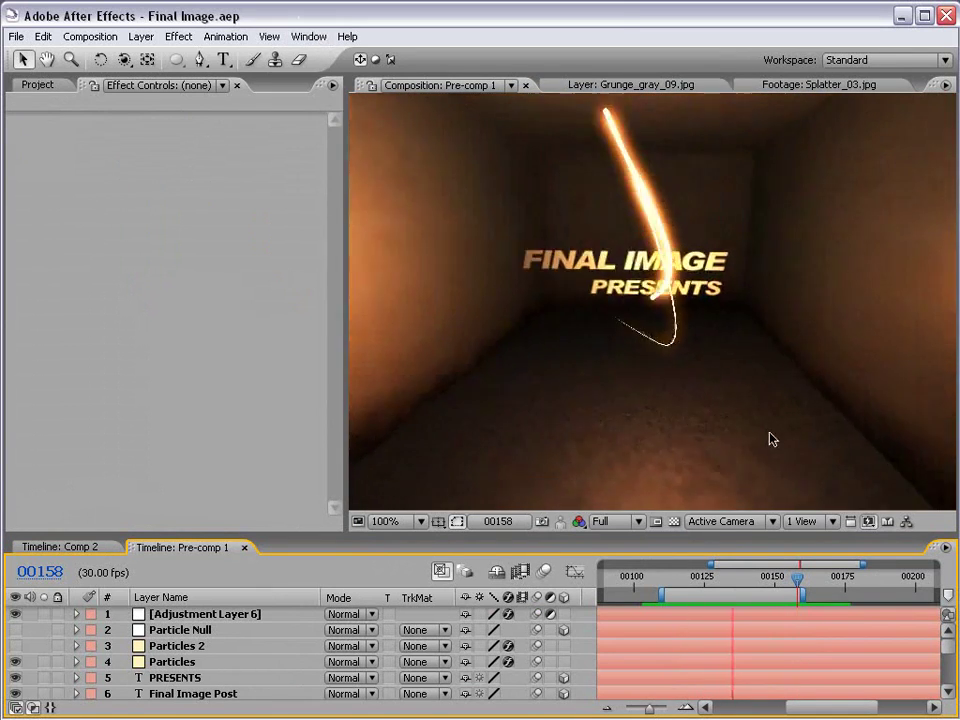
pyautogui.click(702, 578)
pyautogui.moveTo(702, 578); pyautogui.dragTo(796, 578)
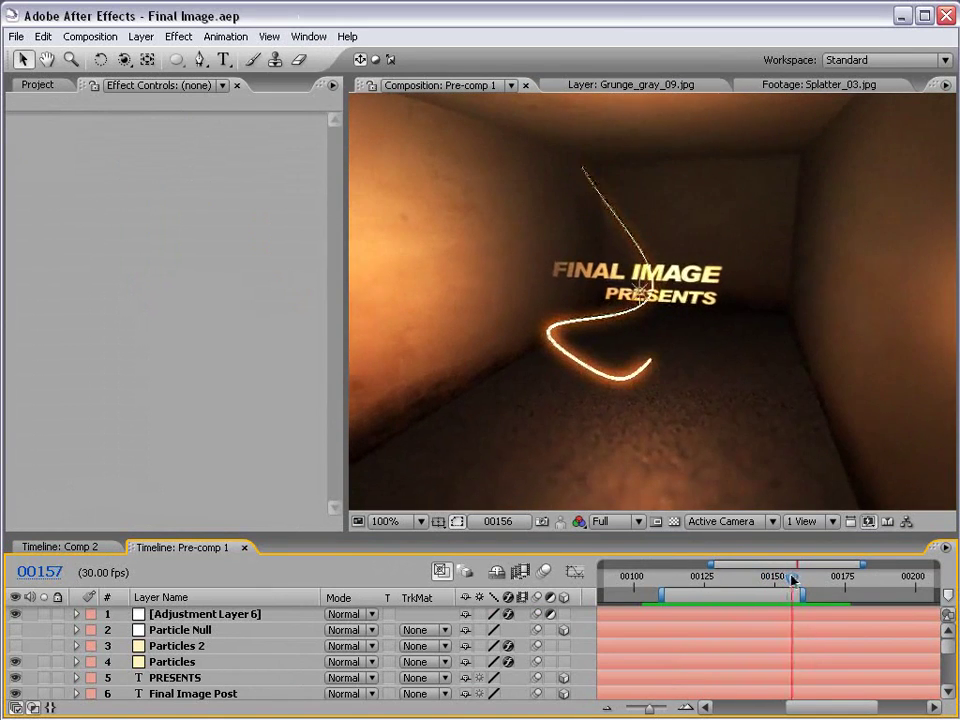
pyautogui.press('space')
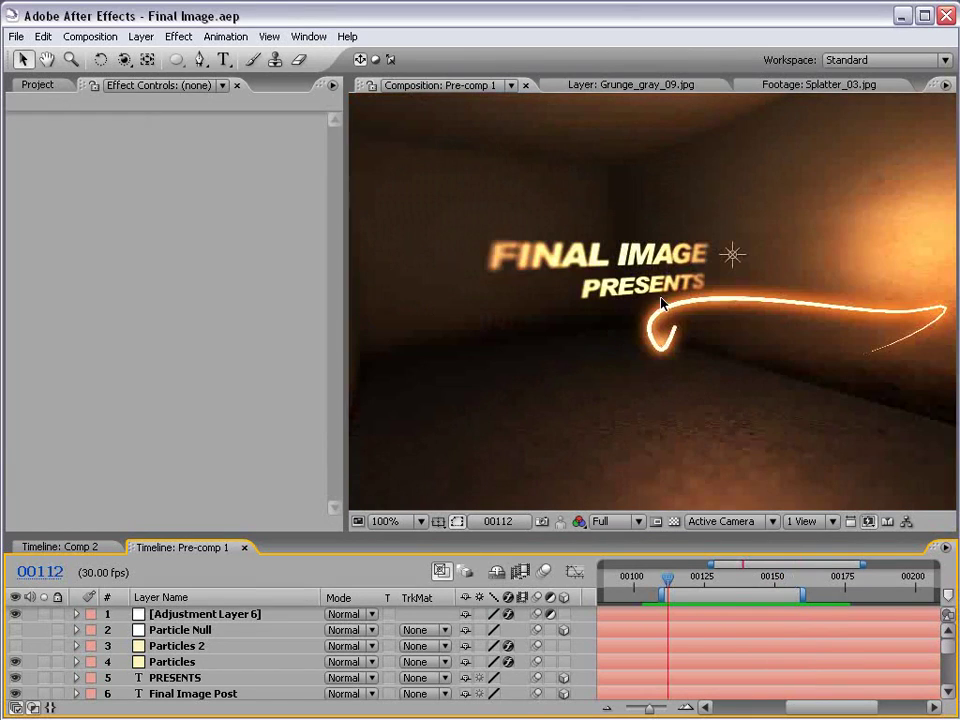
# Create a new composition, Comp 4, from the NTSC DV preset with a frame rate of 23.976
pyautogui.click(36, 86)
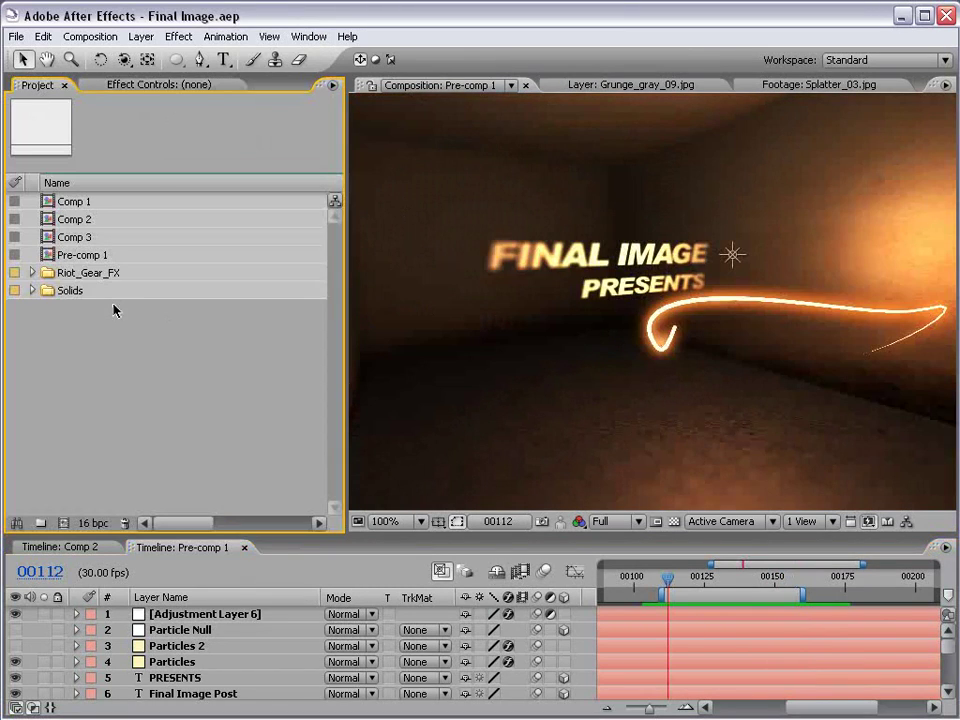
pyautogui.click(106, 42)
pyautogui.click(108, 56)
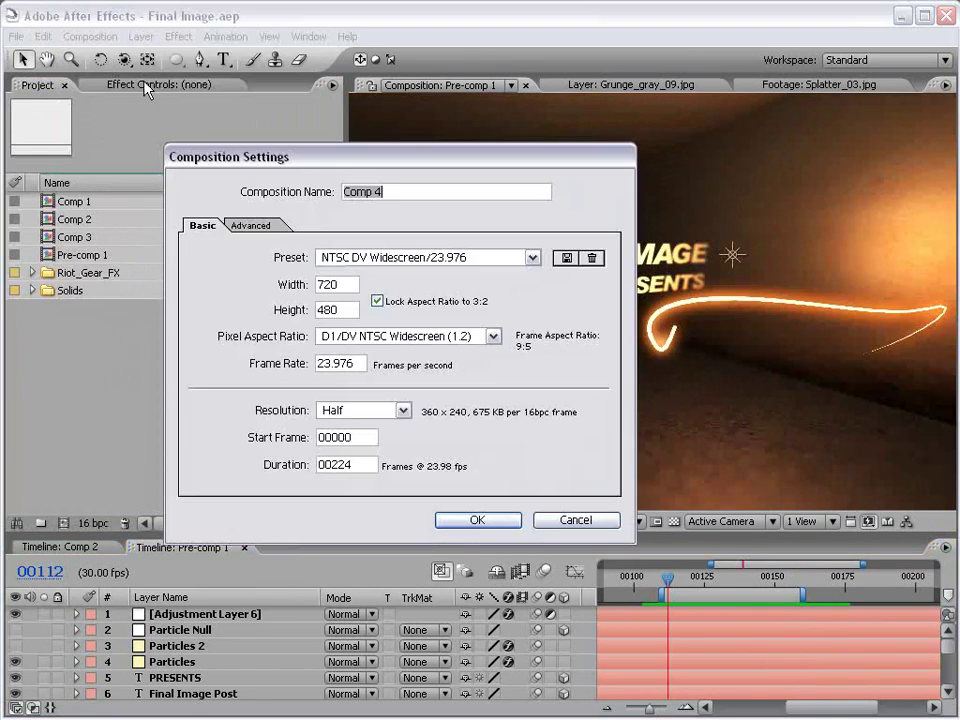
pyautogui.click(425, 258)
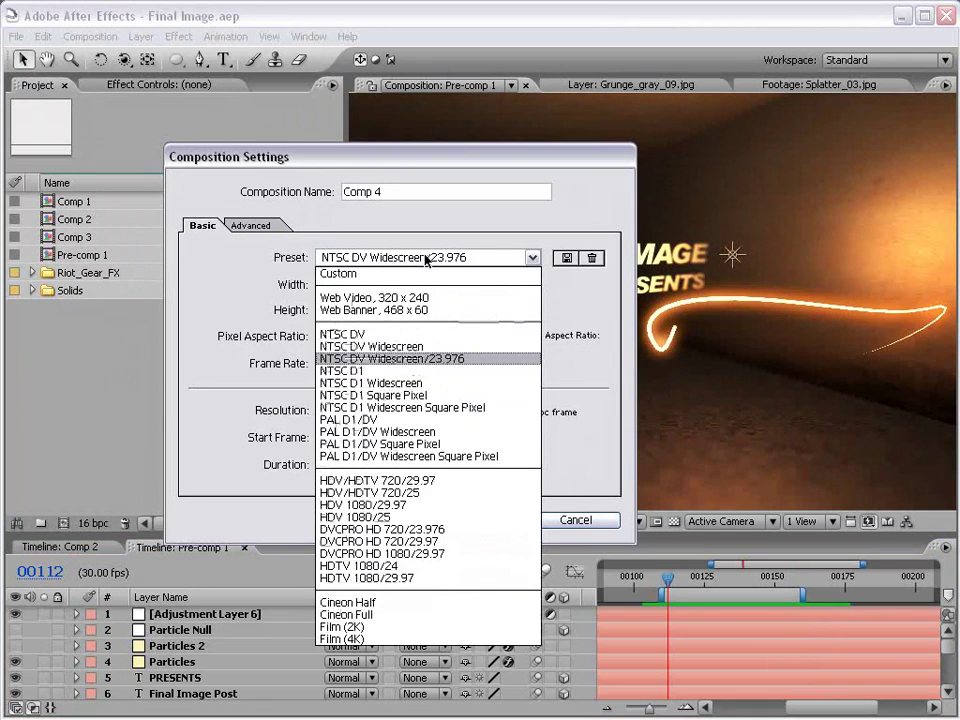
pyautogui.click(370, 336)
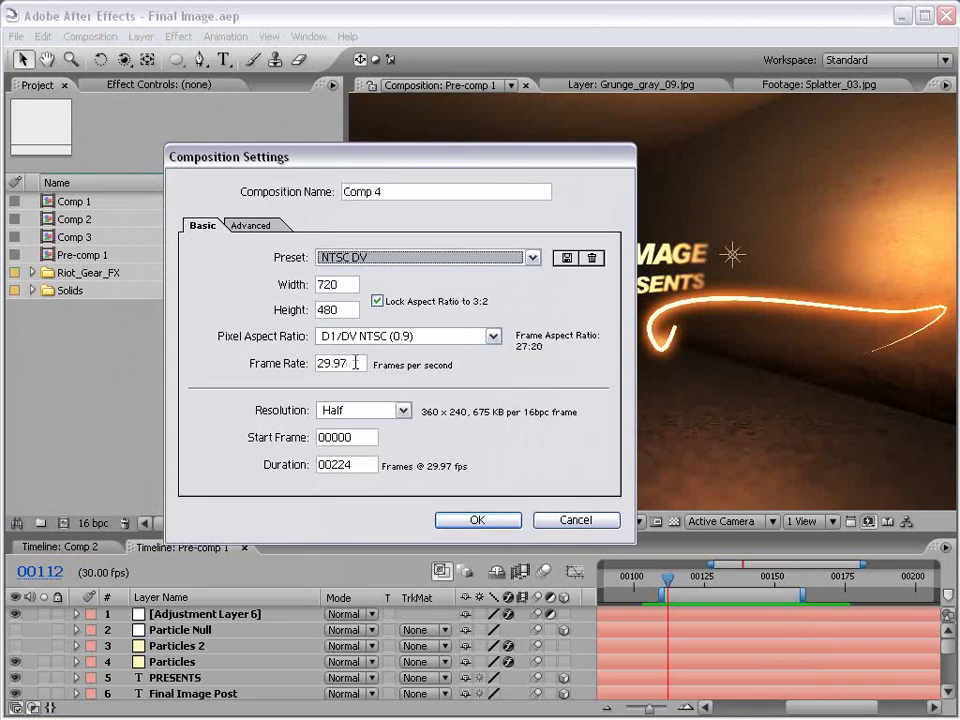
pyautogui.moveTo(355, 364); pyautogui.dragTo(273, 362)
pyautogui.write('23')
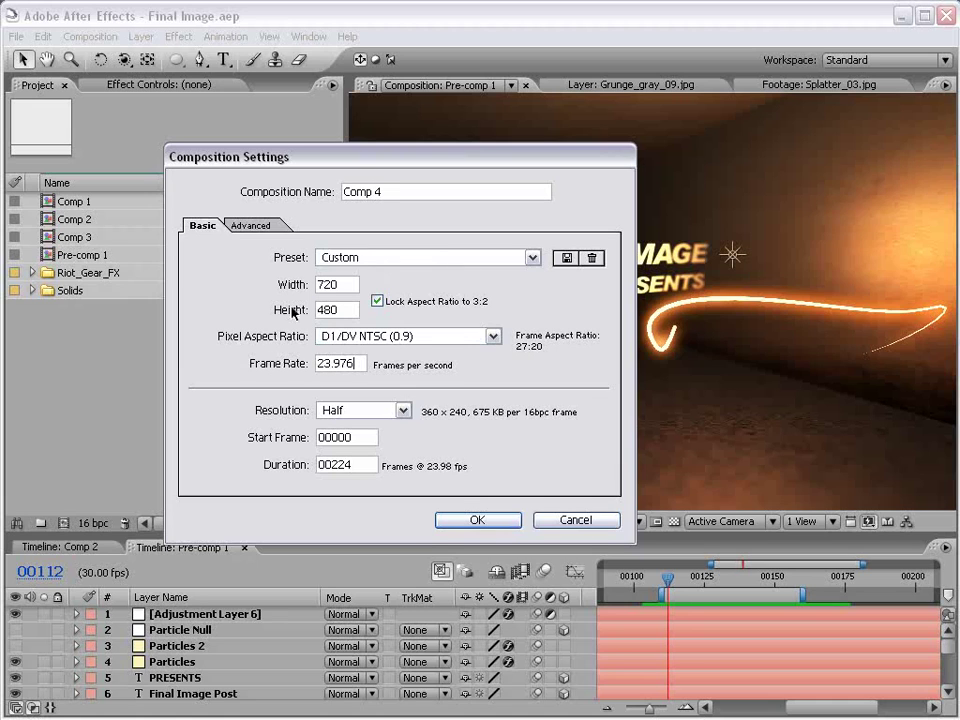
pyautogui.click(467, 519)
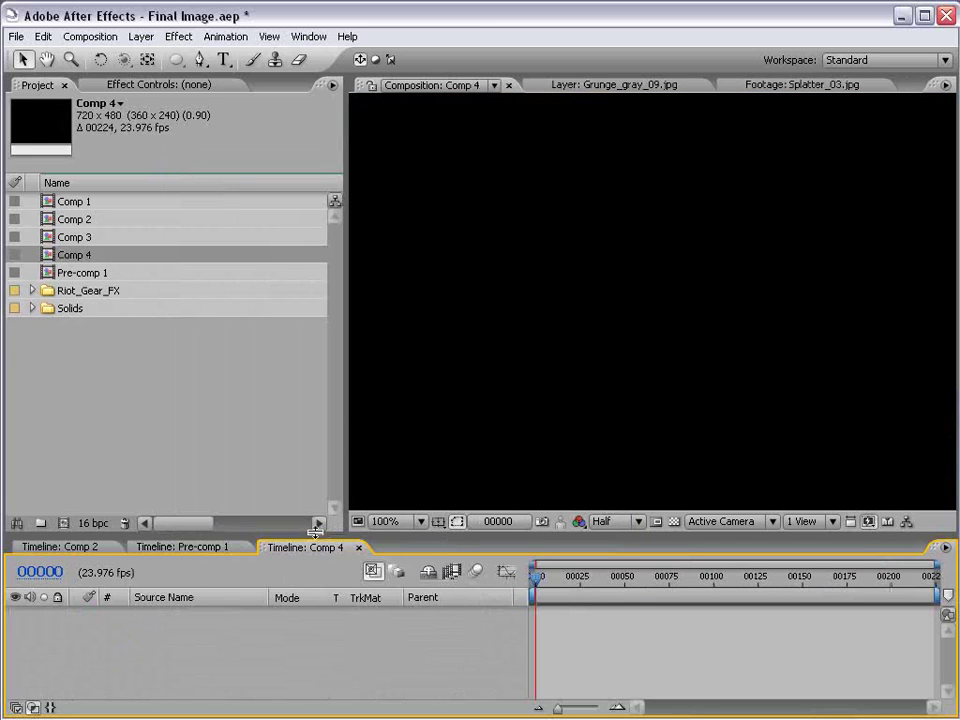
# Enlarge the timeline area and expand the Riot_Gear_FX folder among the project items
pyautogui.moveTo(315, 533); pyautogui.dragTo(316, 503)
pyautogui.scroll(-1, 574, 287)
pyautogui.click(205, 375)
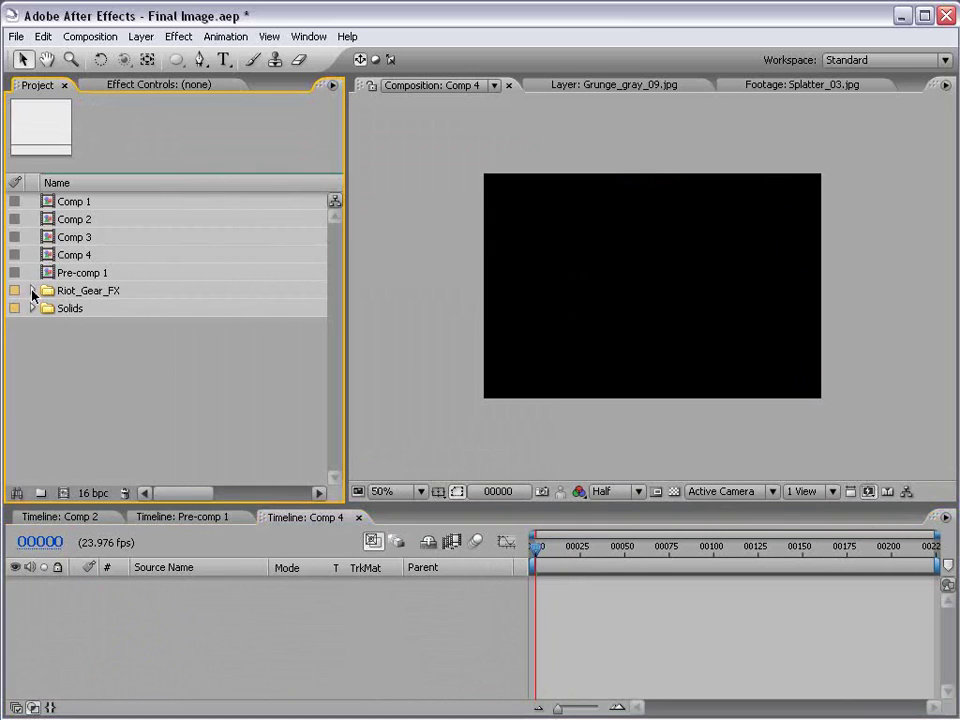
pyautogui.click(33, 291)
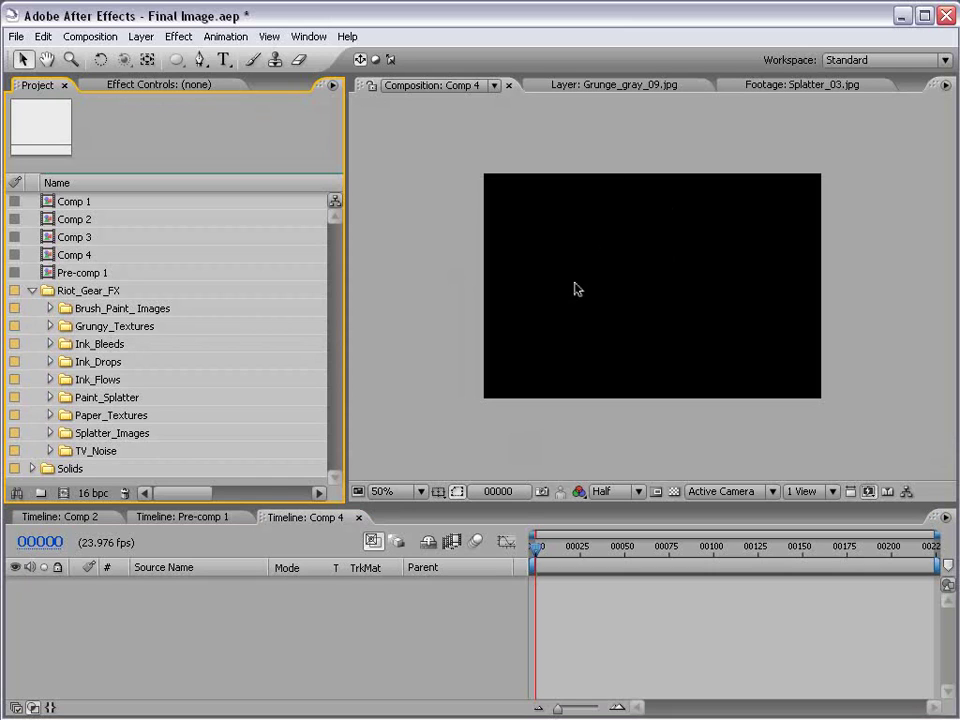
pyautogui.moveTo(269, 504); pyautogui.dragTo(269, 498)
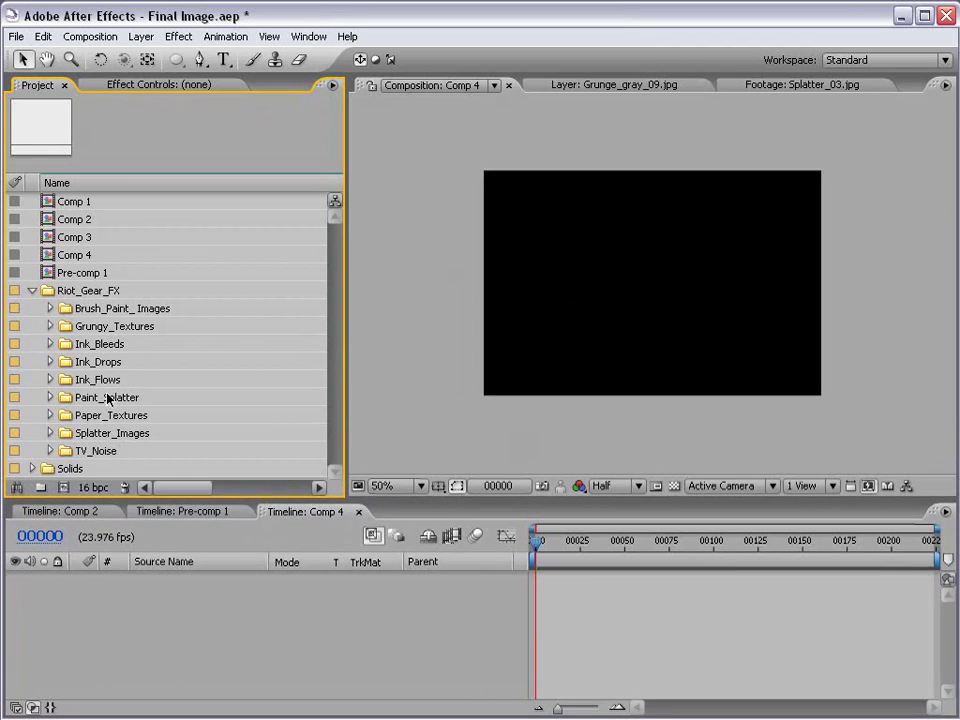
# Place Grunge_gray_09.jpg from the Grungy_Textures, Low, Grayscale folder into Comp 4
pyautogui.click(50, 327)
pyautogui.click(67, 362)
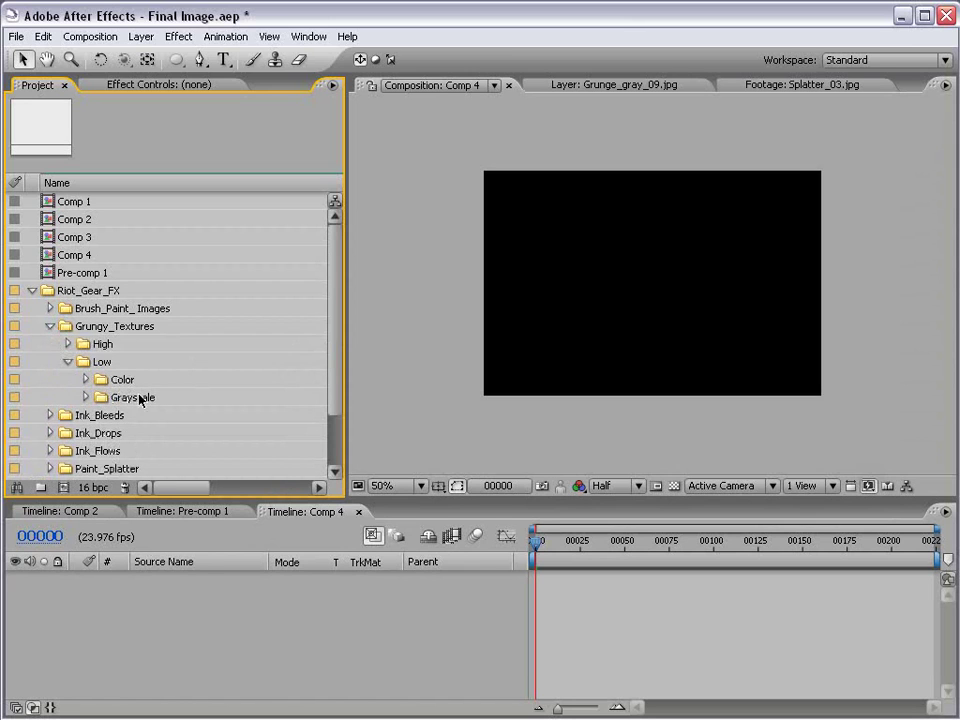
pyautogui.click(86, 398)
pyautogui.scroll(-1, 335, 325)
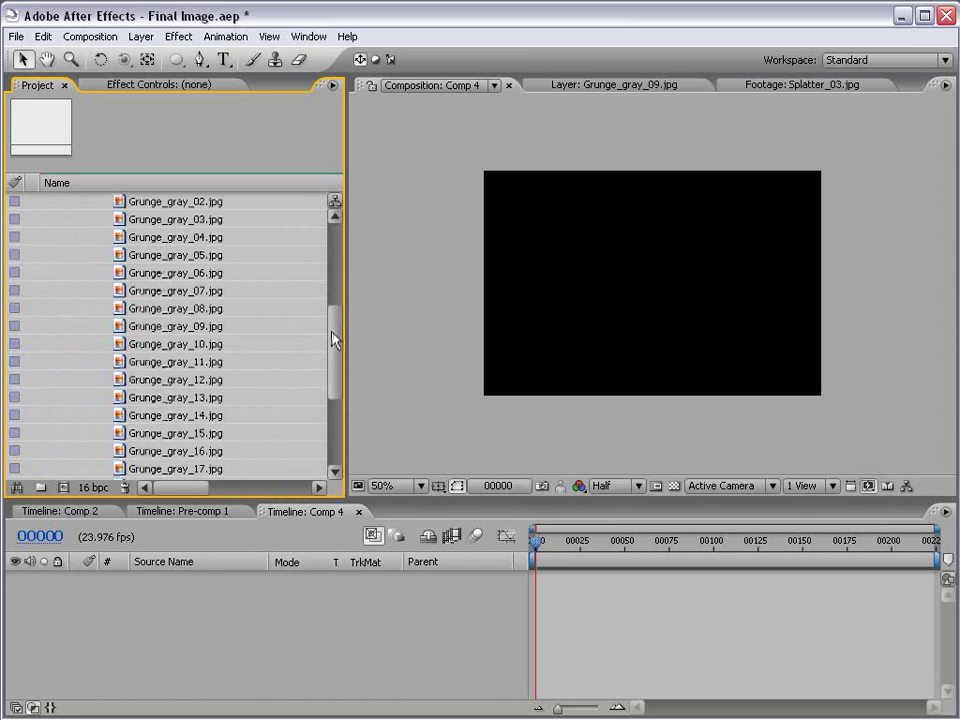
pyautogui.moveTo(165, 332); pyautogui.dragTo(620, 302)
pyautogui.moveTo(553, 364)
pyautogui.mouseDown()
pyautogui.moveTo(581, 343)
pyautogui.moveTo(561, 345)
pyautogui.moveTo(562, 367)
pyautogui.mouseUp()
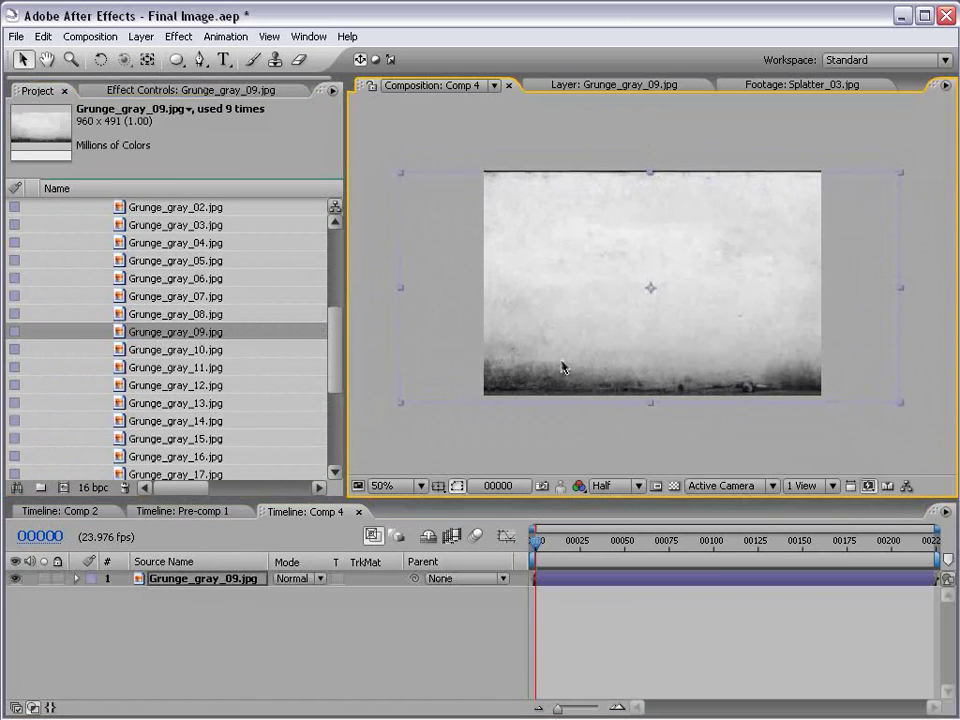
# Make the Grunge_gray_09.jpg layer 3D, and rotate and move it to form a side wall
pyautogui.press('F4')
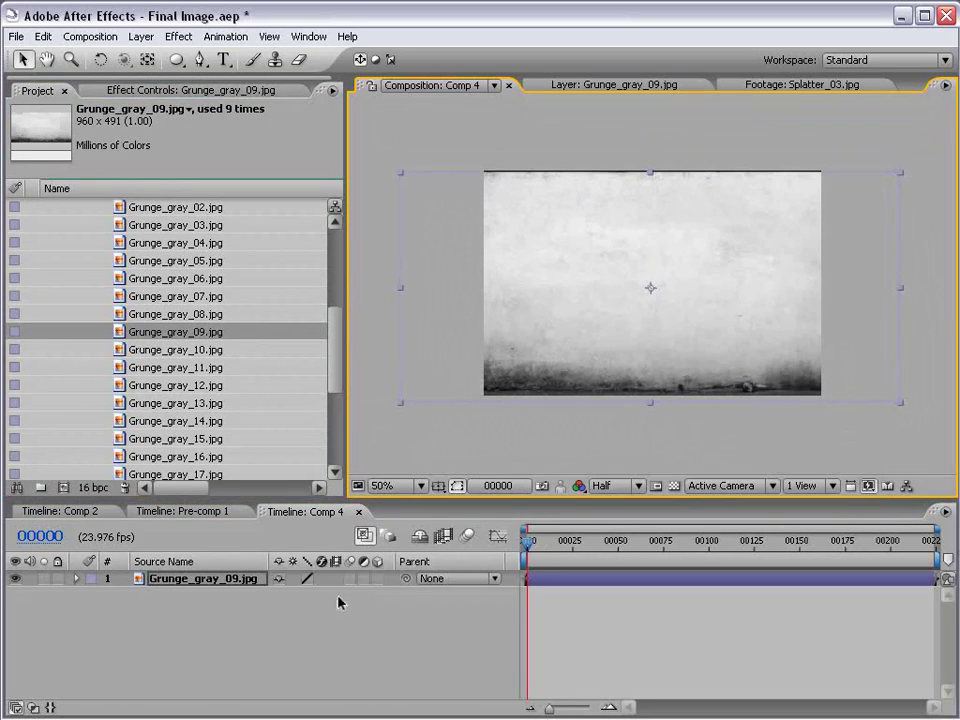
pyautogui.click(378, 579)
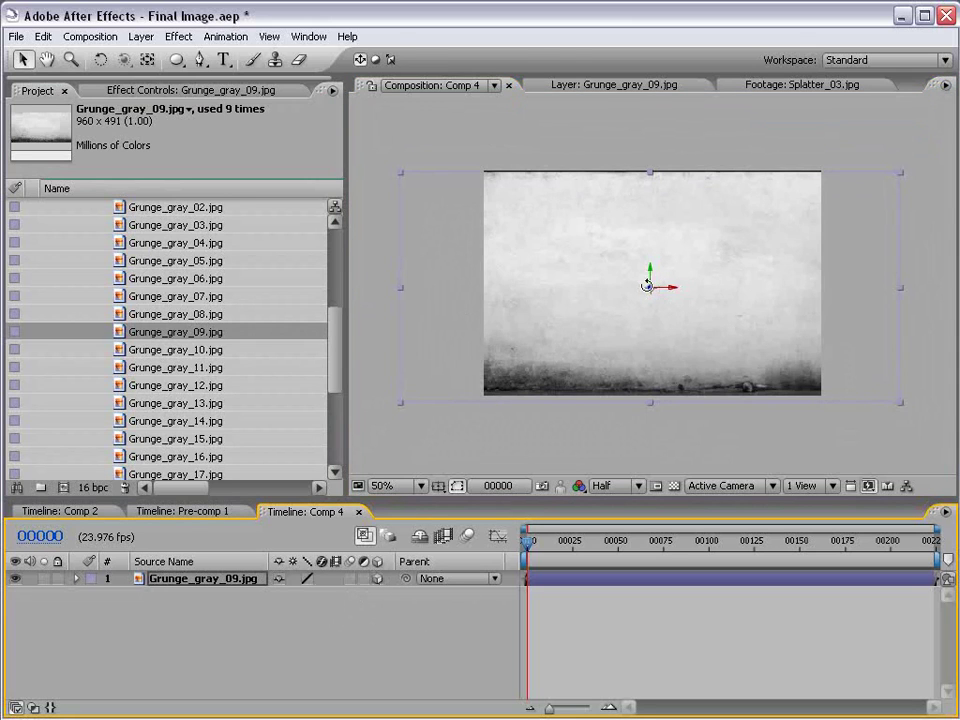
pyautogui.press('w')
pyautogui.moveTo(652, 288); pyautogui.dragTo(470, 537)
pyautogui.press('v')
# Duplicate the wall layer twice and arrange the copies as the opposite side wall and the back wall
pyautogui.hotkey('ctrl', 'd')
pyautogui.hotkey('ctrl', 'd')
pyautogui.press('w')
pyautogui.press('v')
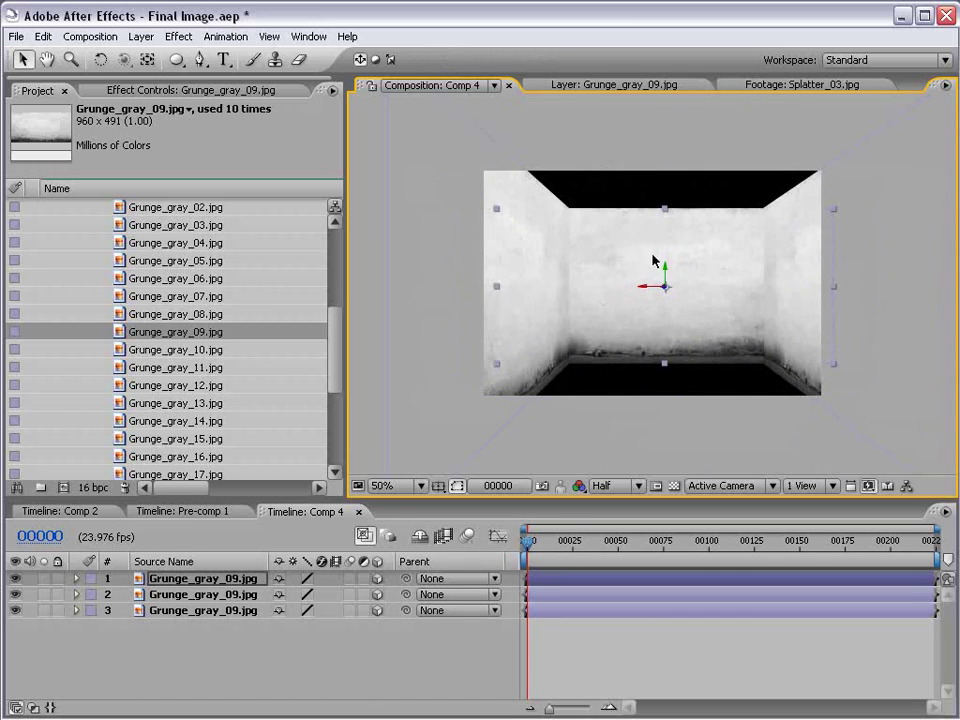
# Duplicate the back wall, rotate the copy flat, and raise it to the top of the room as a ceiling
pyautogui.click(592, 433)
pyautogui.click(639, 240)
pyautogui.hotkey('ctrl', 'd')
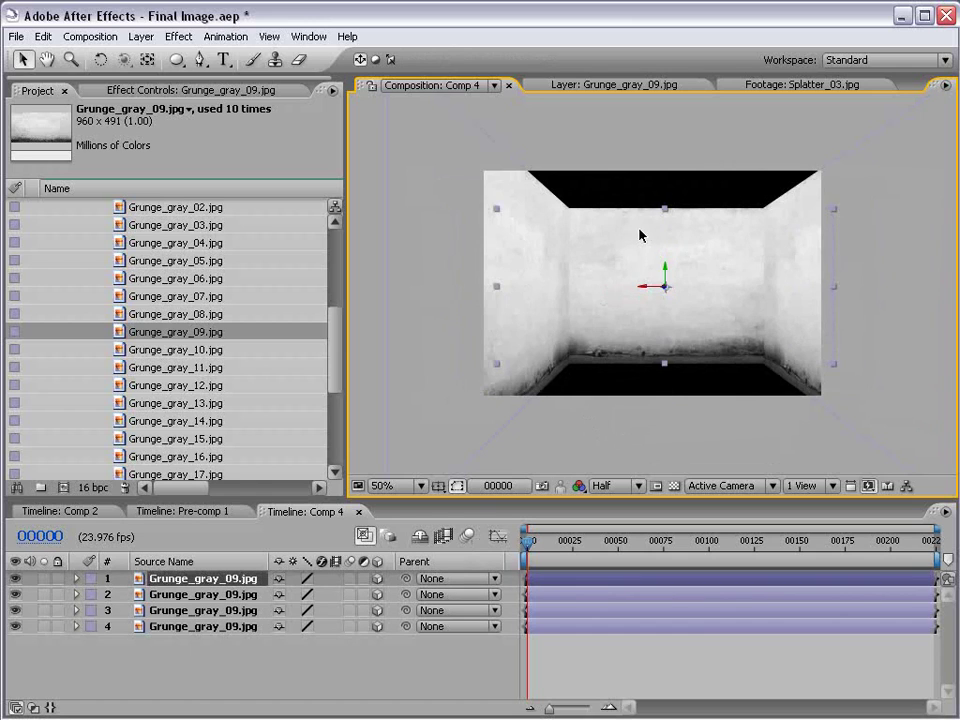
pyautogui.press('w')
pyautogui.moveTo(652, 290); pyautogui.dragTo(649, 332)
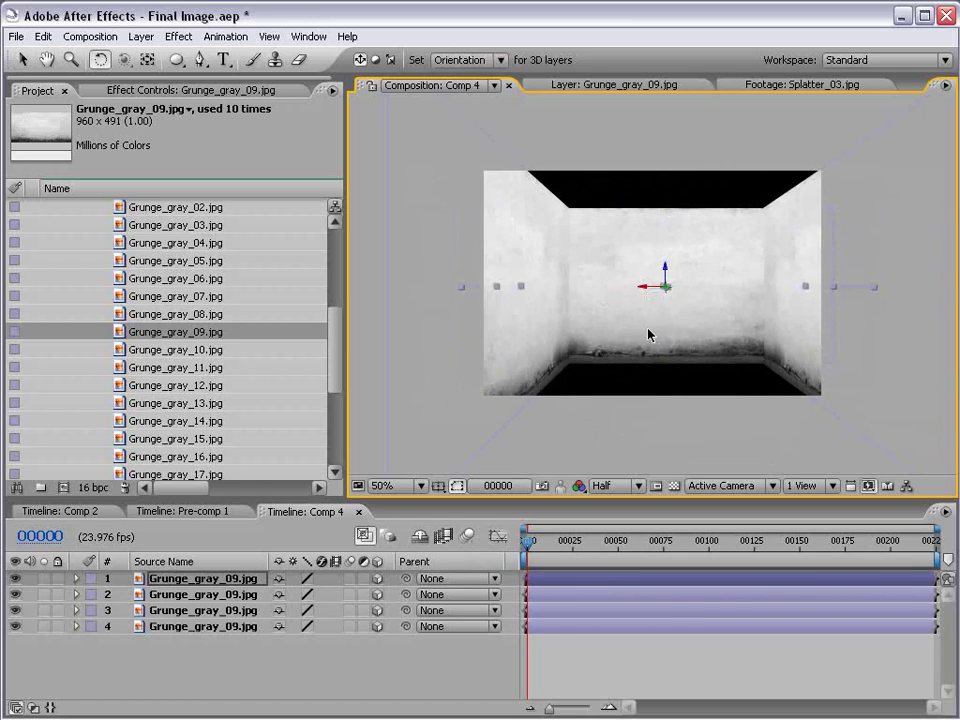
pyautogui.press('v')
pyautogui.moveTo(666, 278); pyautogui.dragTo(669, 155)
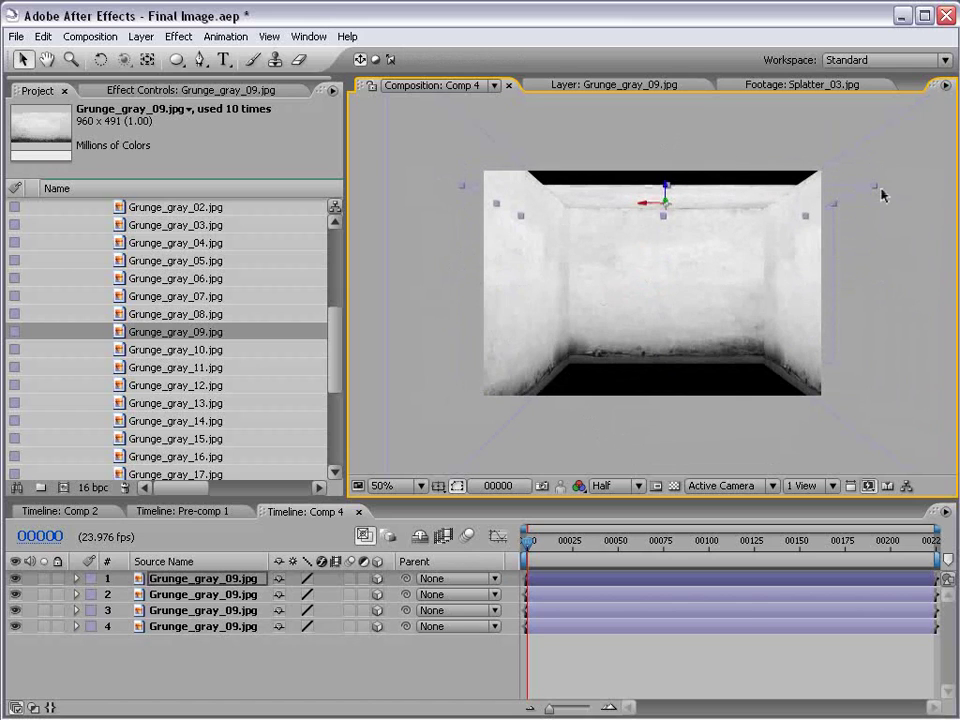
# Turn and enlarge the ceiling layer so that it covers the gap above the three walls
pyautogui.press('w')
pyautogui.moveTo(695, 199); pyautogui.dragTo(622, 193)
pyautogui.press('v')
pyautogui.moveTo(810, 158); pyautogui.dragTo(899, 128)
pyautogui.moveTo(667, 193); pyautogui.dragTo(676, 166)
pyautogui.hotkey('ctrl', 'z')
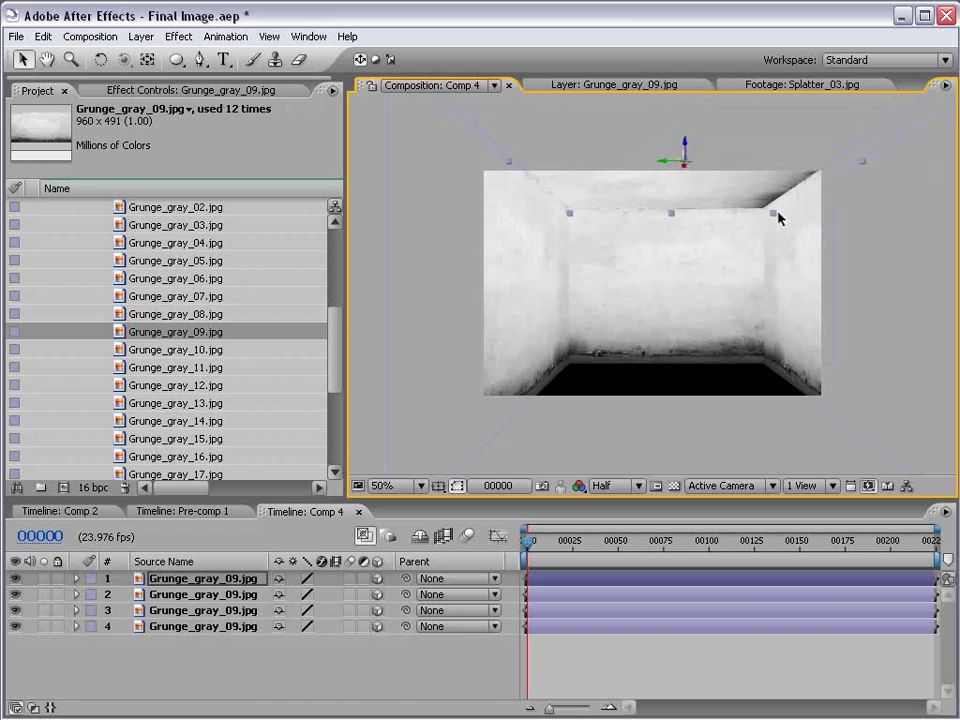
pyautogui.moveTo(775, 218); pyautogui.dragTo(806, 222)
pyautogui.moveTo(675, 166); pyautogui.dragTo(726, 163)
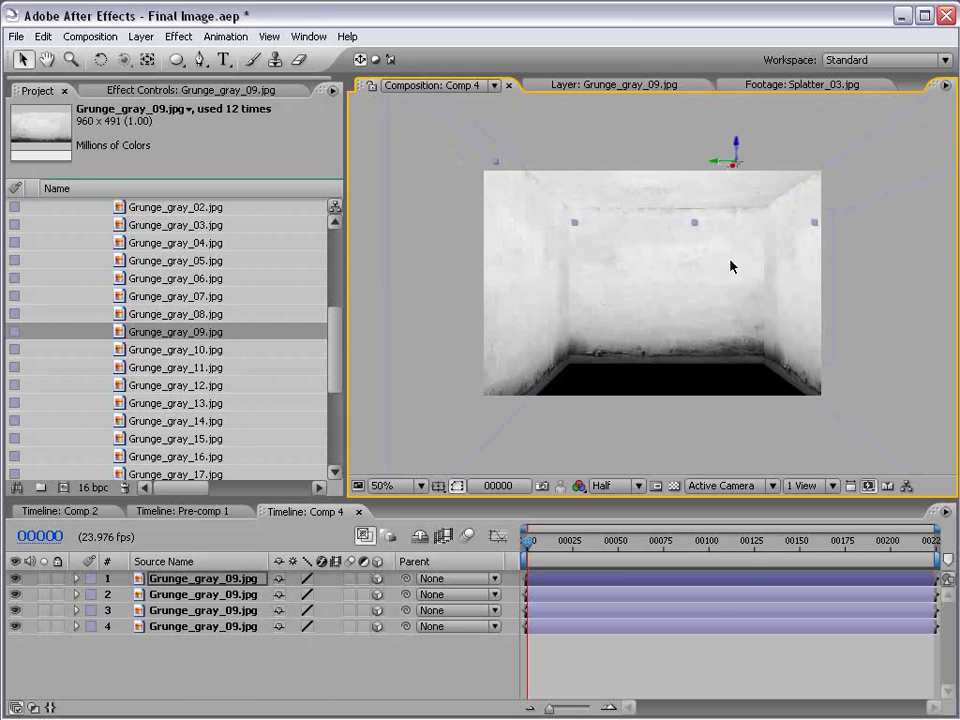
# Add a camera to the composition using the 35mm preset
pyautogui.click(686, 658)
pyautogui.click(141, 36)
pyautogui.moveTo(158, 57)
pyautogui.click(392, 101)
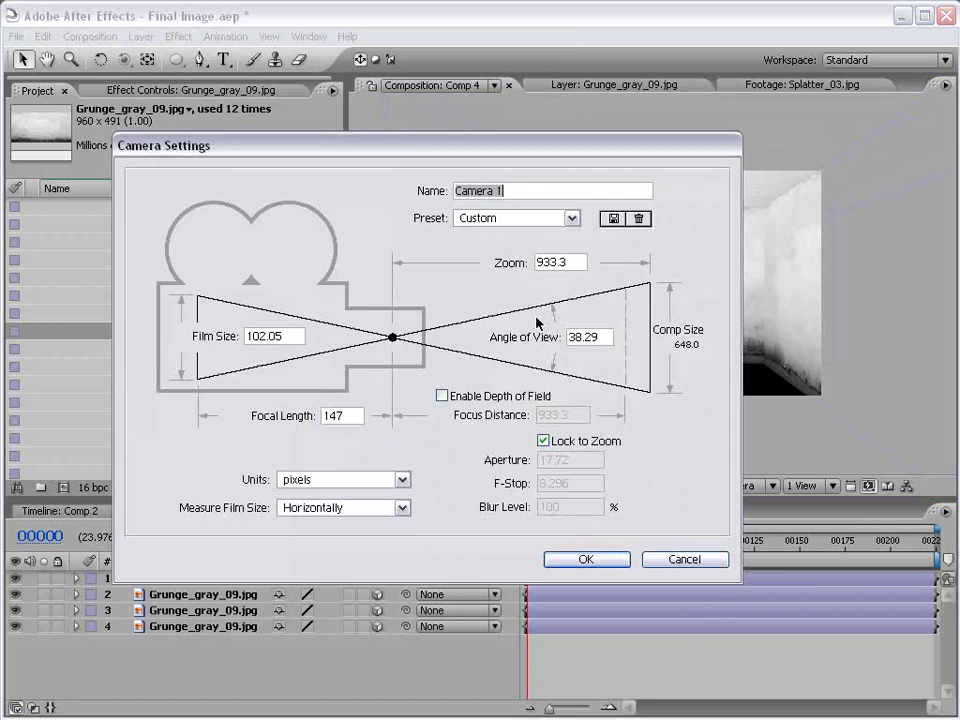
pyautogui.click(504, 221)
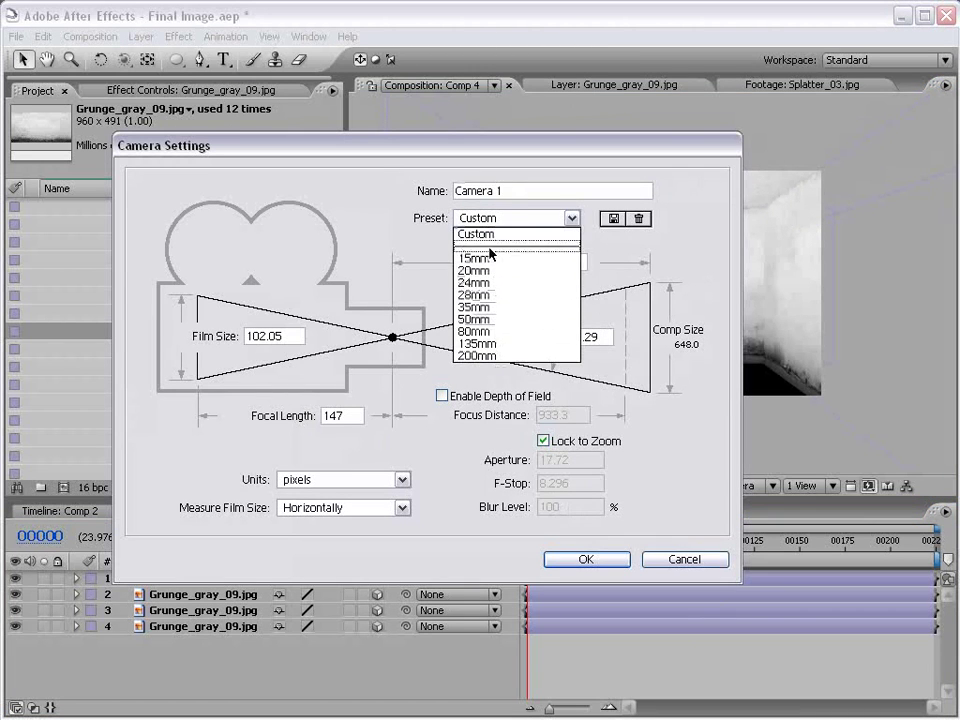
pyautogui.click(512, 314)
pyautogui.click(600, 563)
# Pull the camera back from the room with the Track Z Camera tool
pyautogui.press('c')
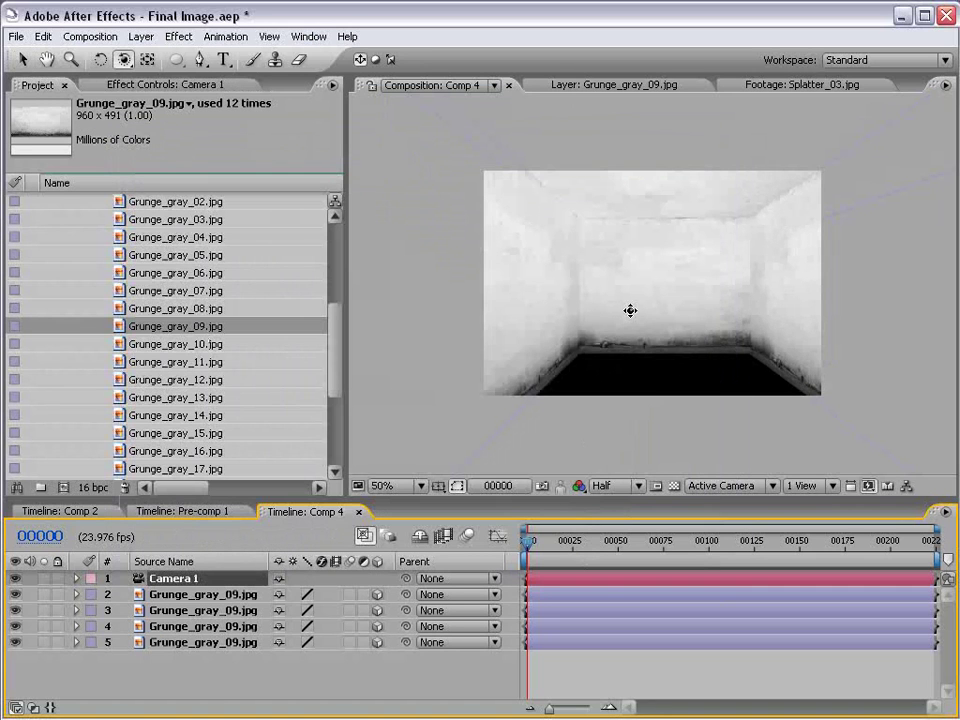
pyautogui.moveTo(123, 62); pyautogui.dragTo(160, 103)
pyautogui.click(160, 103)
pyautogui.moveTo(663, 277); pyautogui.dragTo(680, 343)
pyautogui.click(647, 671)
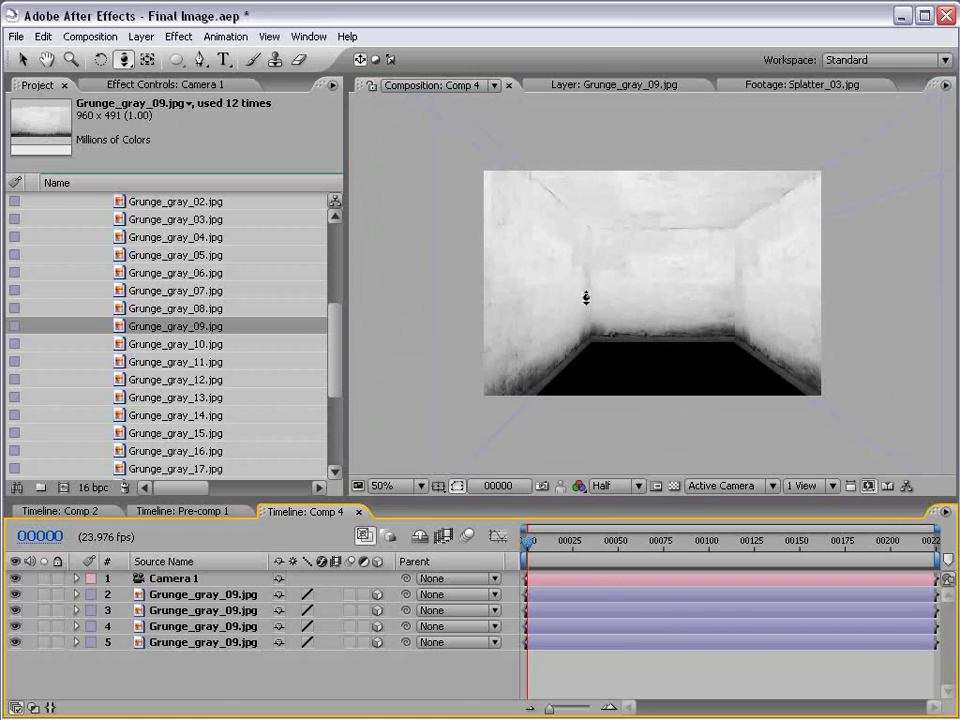
# Add Grunge_gray_04.jpg as the bottom layer of Comp 4 and make it a 3D layer
pyautogui.moveTo(336, 330); pyautogui.dragTo(343, 306)
pyautogui.scroll(2, 126, 313)
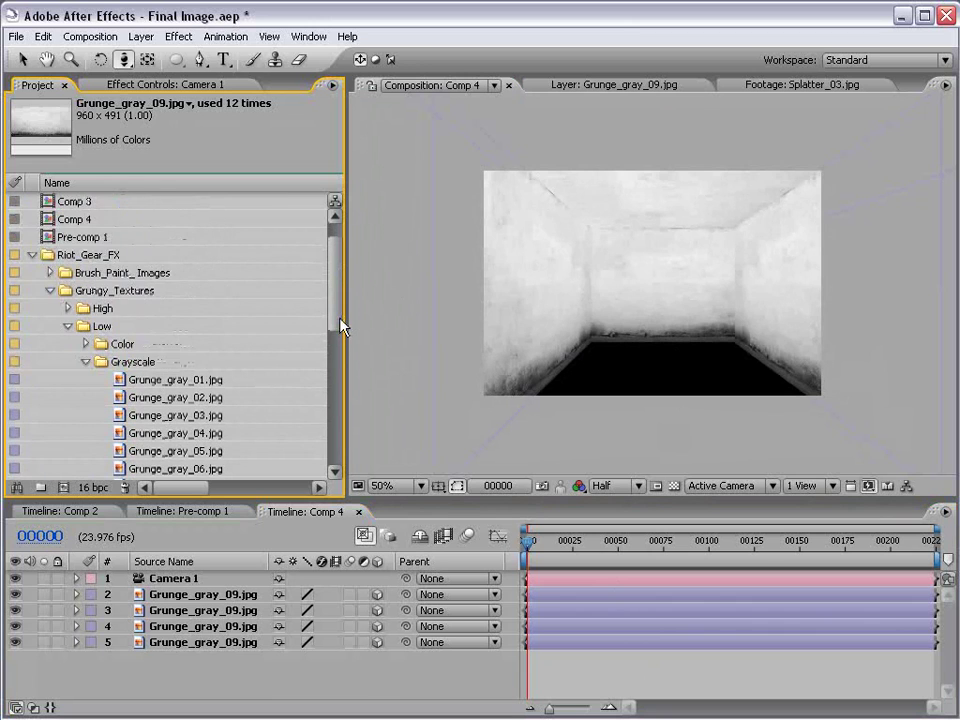
pyautogui.scroll(-5, 332, 321)
pyautogui.click(208, 344)
pyautogui.moveTo(205, 344); pyautogui.dragTo(553, 660)
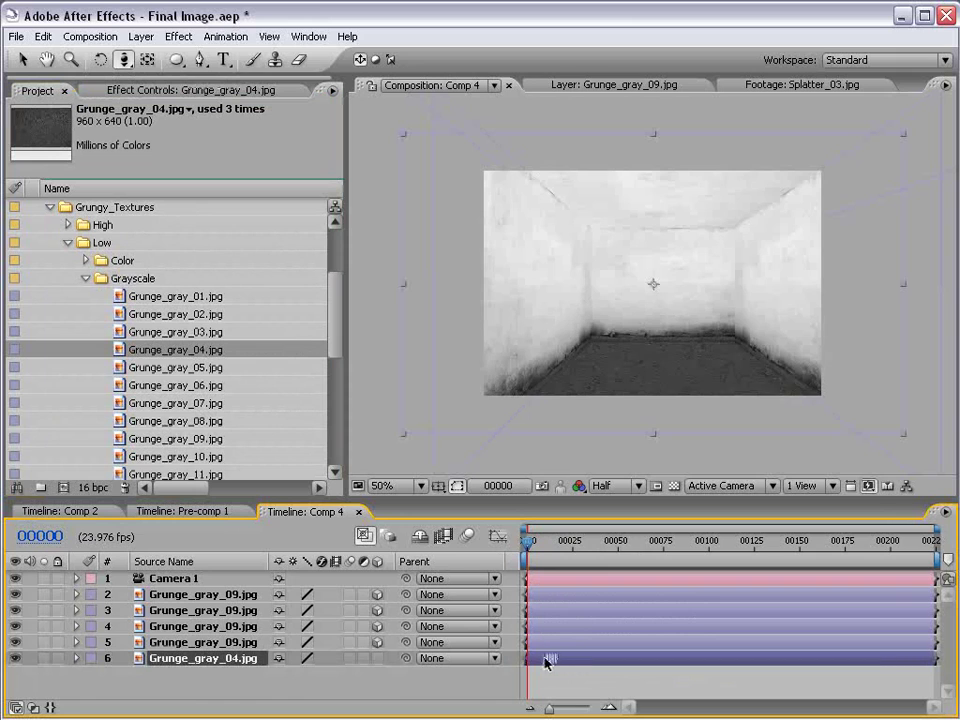
pyautogui.click(377, 658)
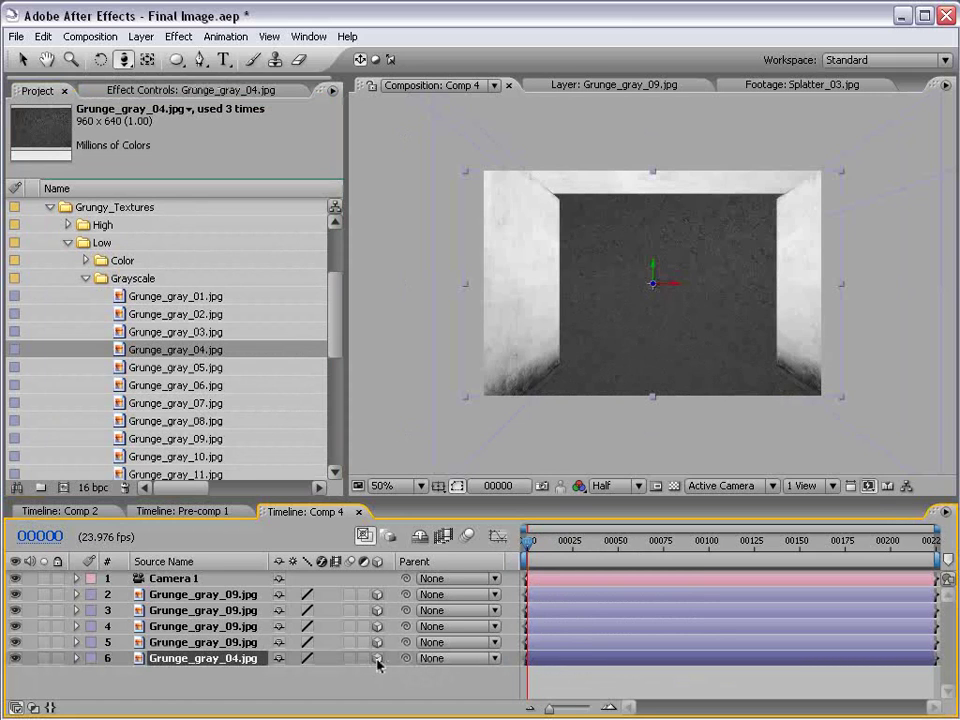
# Rotate the Grunge_gray_04.jpg layer flat, widen it past the side walls and lower it to form the room's floor
pyautogui.press('w')
pyautogui.moveTo(664, 281); pyautogui.dragTo(655, 370)
pyautogui.press('v')
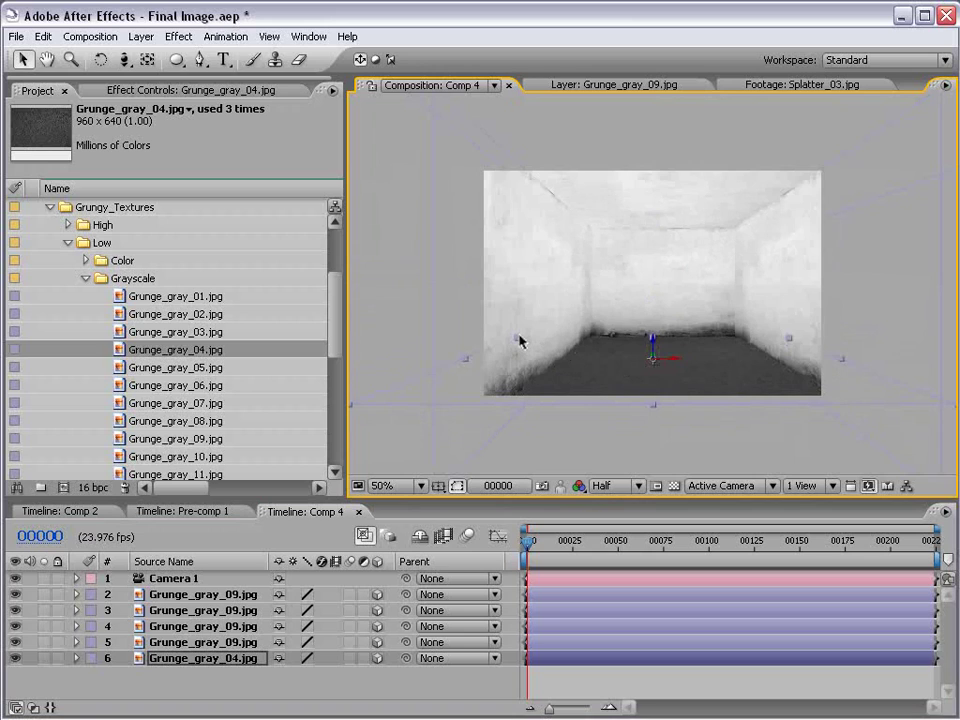
pyautogui.moveTo(517, 341); pyautogui.dragTo(512, 336)
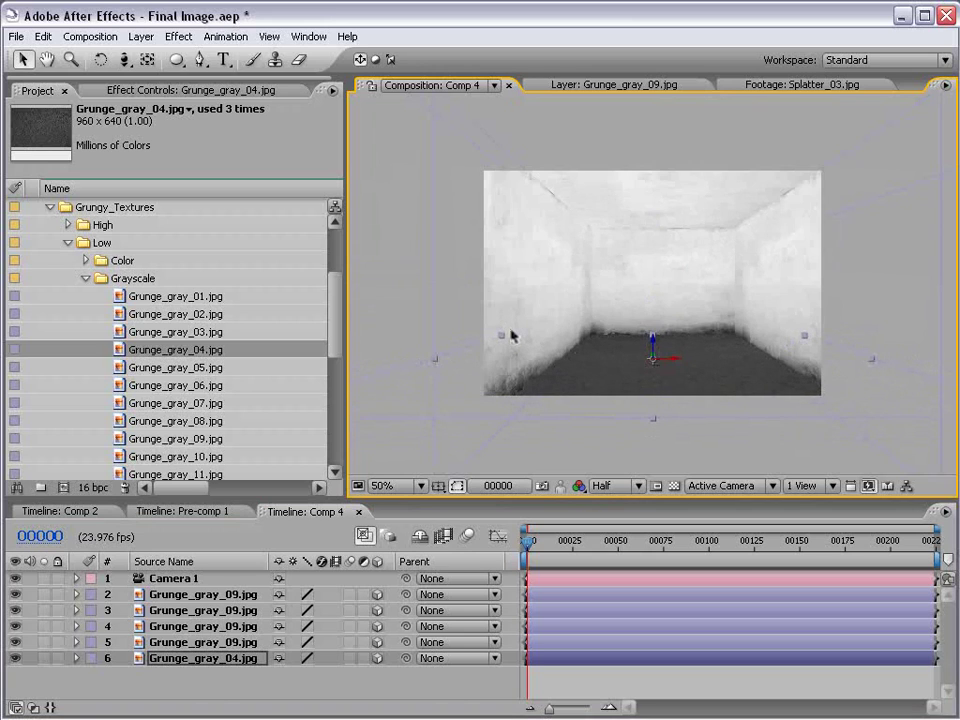
pyautogui.moveTo(656, 350); pyautogui.dragTo(653, 357)
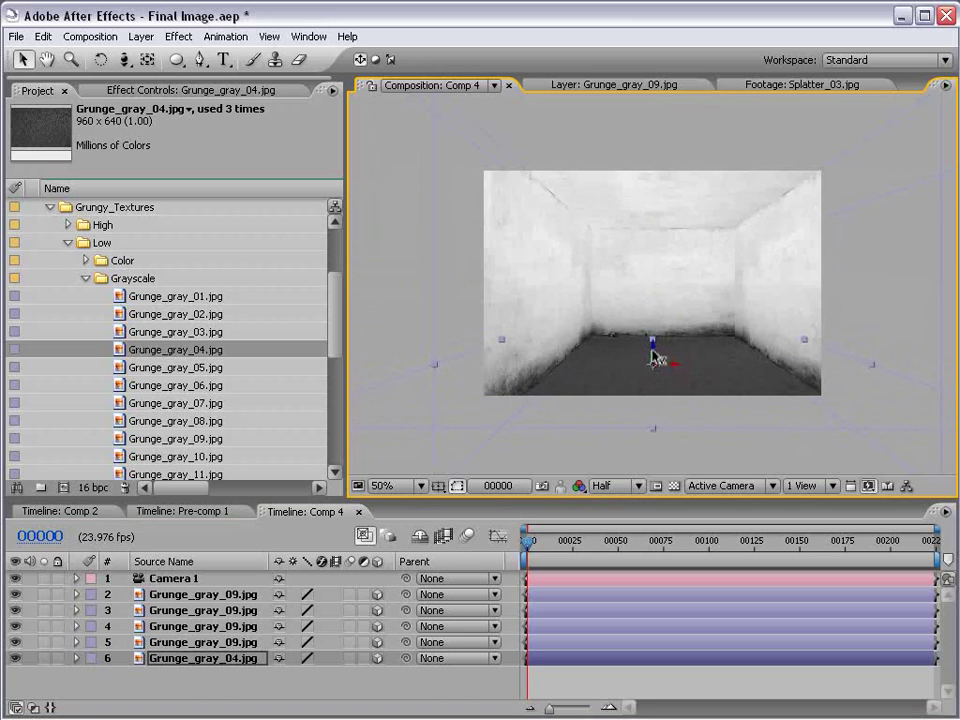
pyautogui.click(634, 628)
# Orbit the camera to check how the floor, walls and ceiling fit together
pyautogui.press('c')
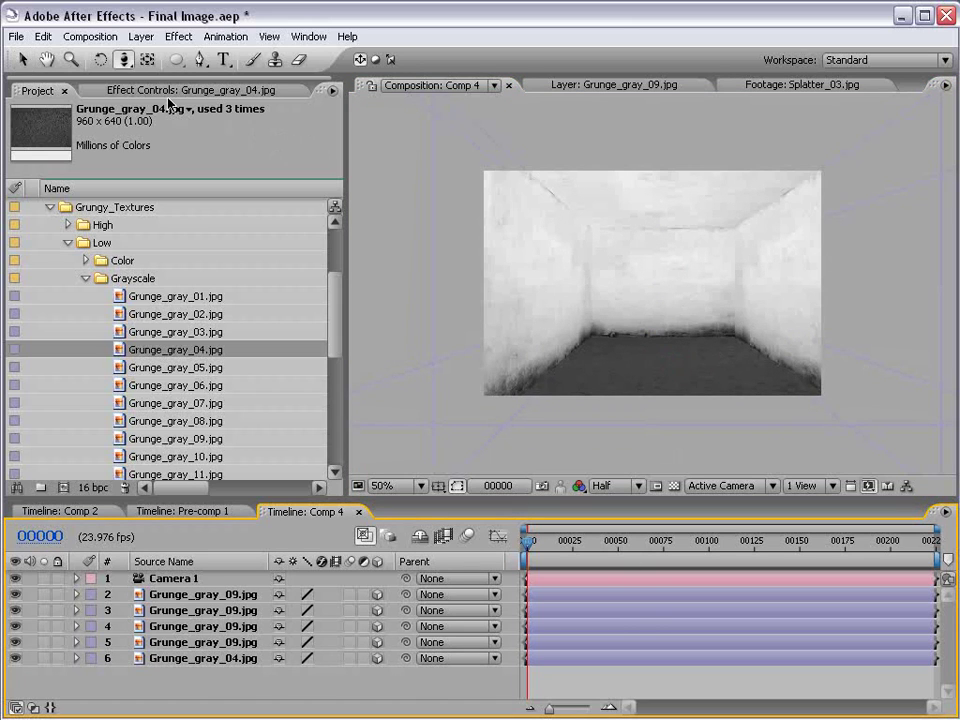
pyautogui.moveTo(714, 251)
pyautogui.mouseDown()
pyautogui.moveTo(696, 274)
pyautogui.moveTo(731, 291)
pyautogui.moveTo(722, 274)
pyautogui.mouseUp()
pyautogui.press('v')
pyautogui.click(840, 562)
# Start a new point light and change its colour to orange
pyautogui.click(141, 36)
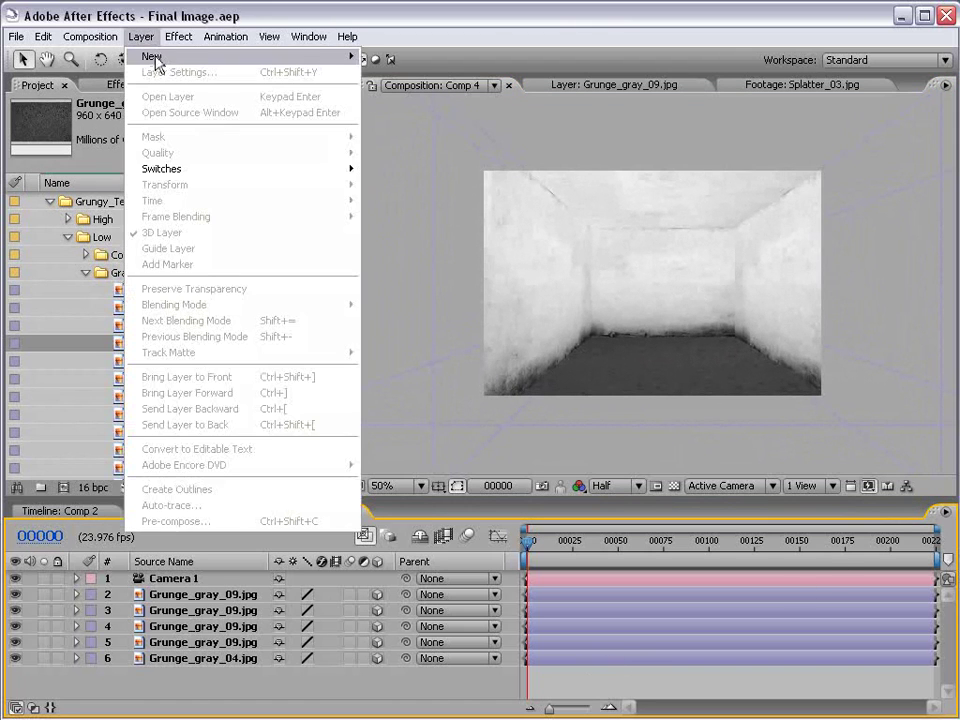
pyautogui.moveTo(152, 56)
pyautogui.click(392, 88)
pyautogui.click(452, 378)
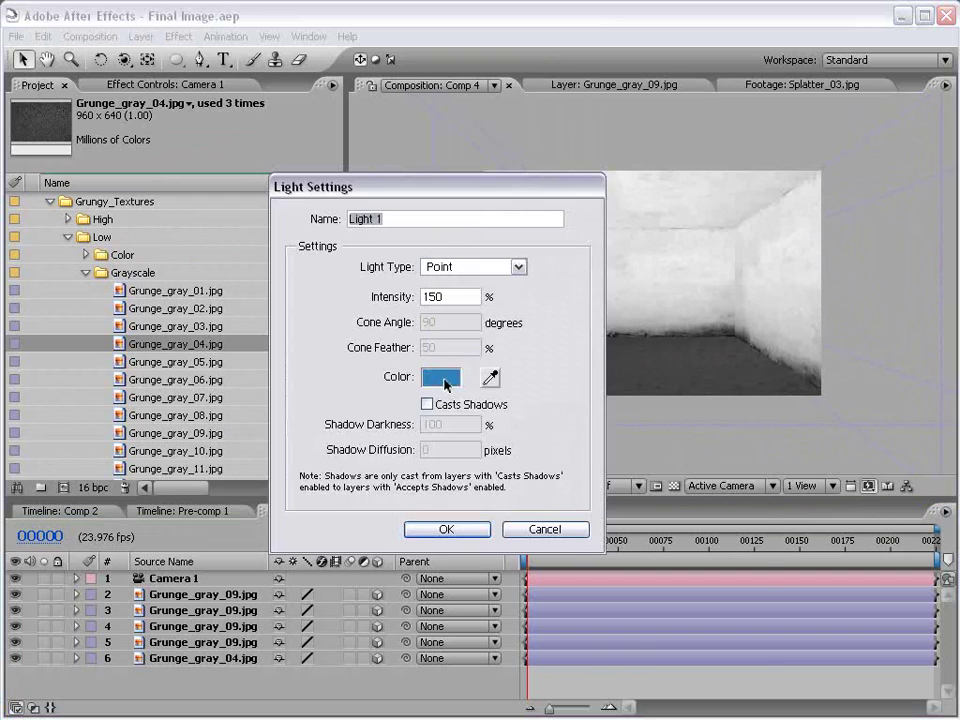
pyautogui.click(570, 612)
pyautogui.click(458, 437)
pyautogui.click(465, 440)
pyautogui.press('Return')
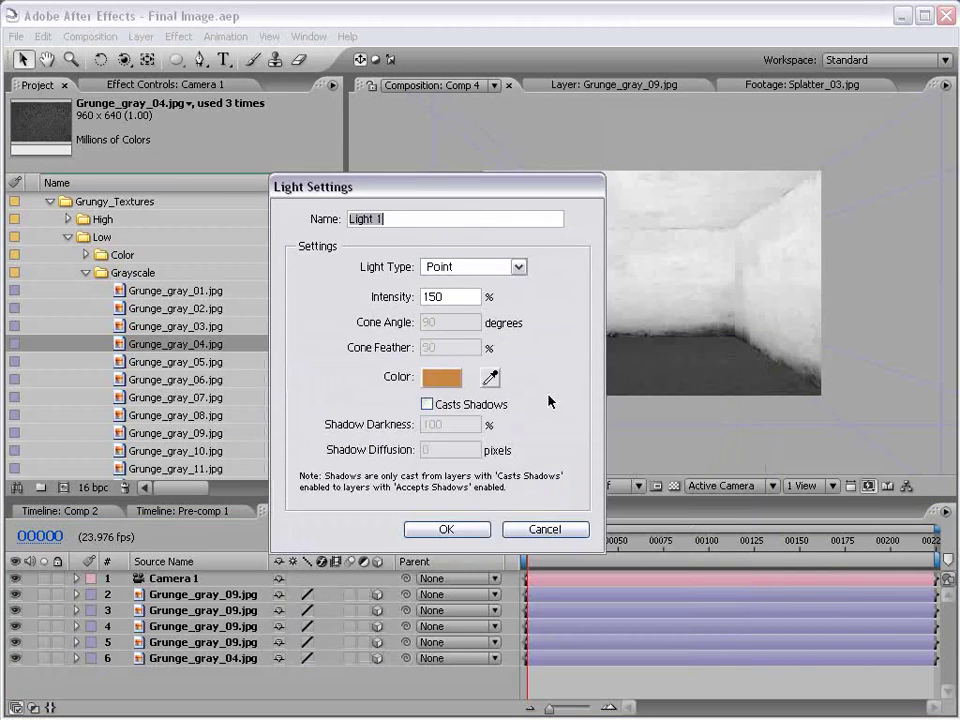
# Create the light at 100% intensity and raise its intensity to 192%
pyautogui.doubleClick(453, 297)
pyautogui.write('100')
pyautogui.press('Return')
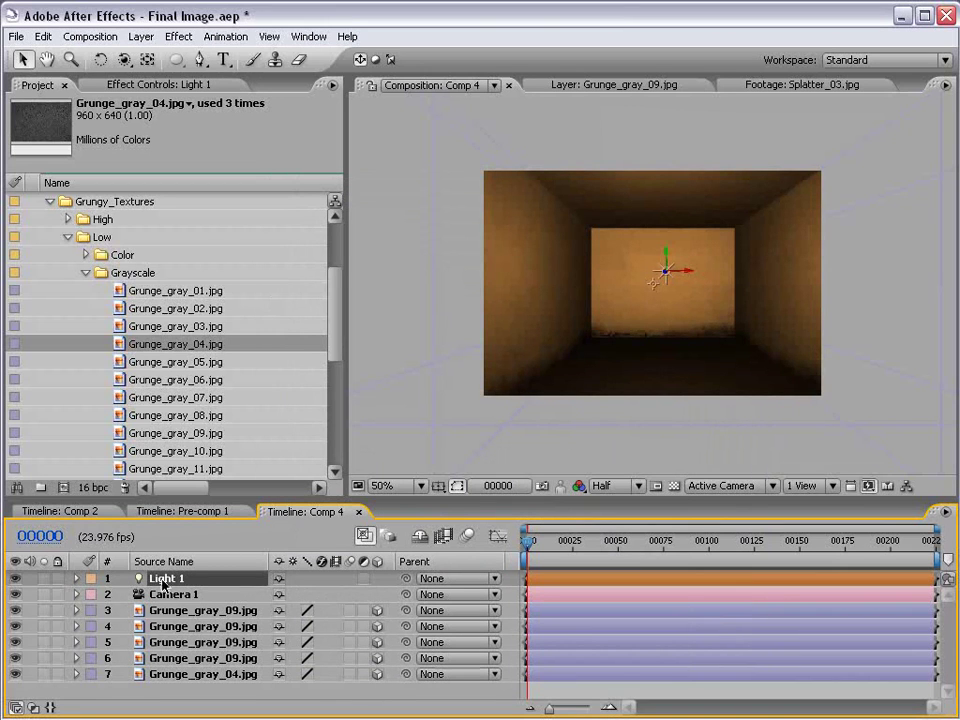
pyautogui.press('t')
pyautogui.moveTo(270, 597); pyautogui.dragTo(375, 582)
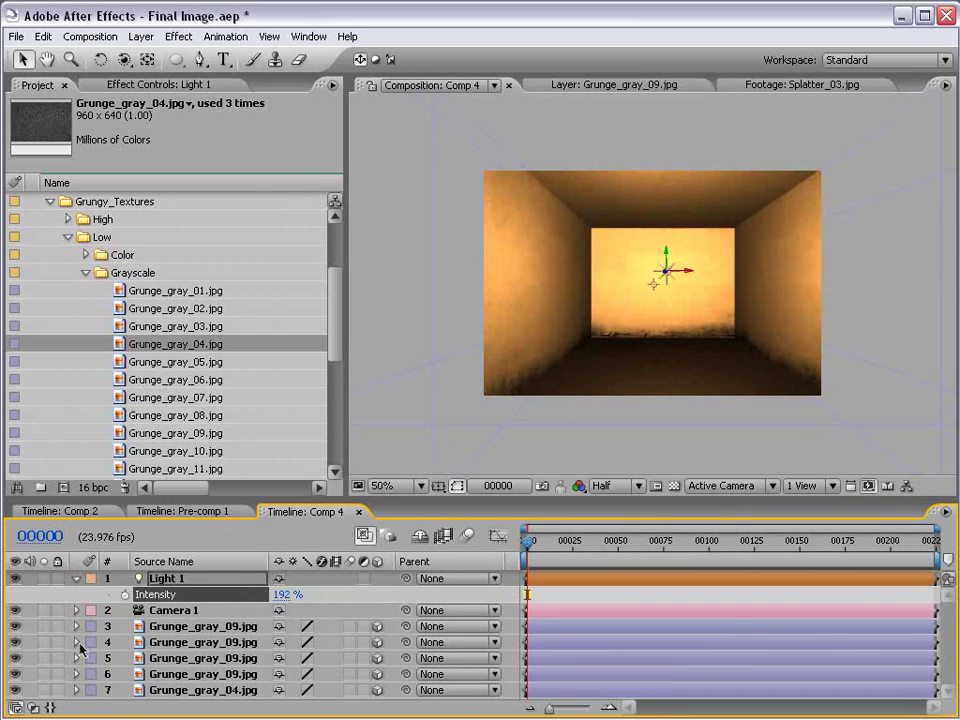
# Apply the Exposure effect to the back wall layer and set its exposure to -3.70
pyautogui.click(672, 298)
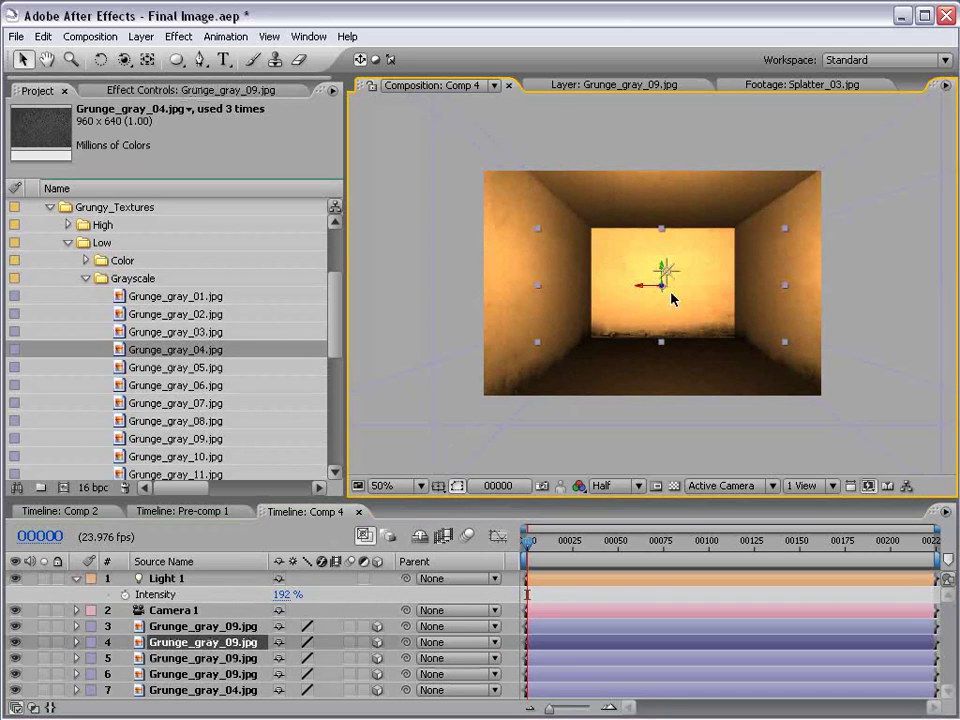
pyautogui.click(178, 36)
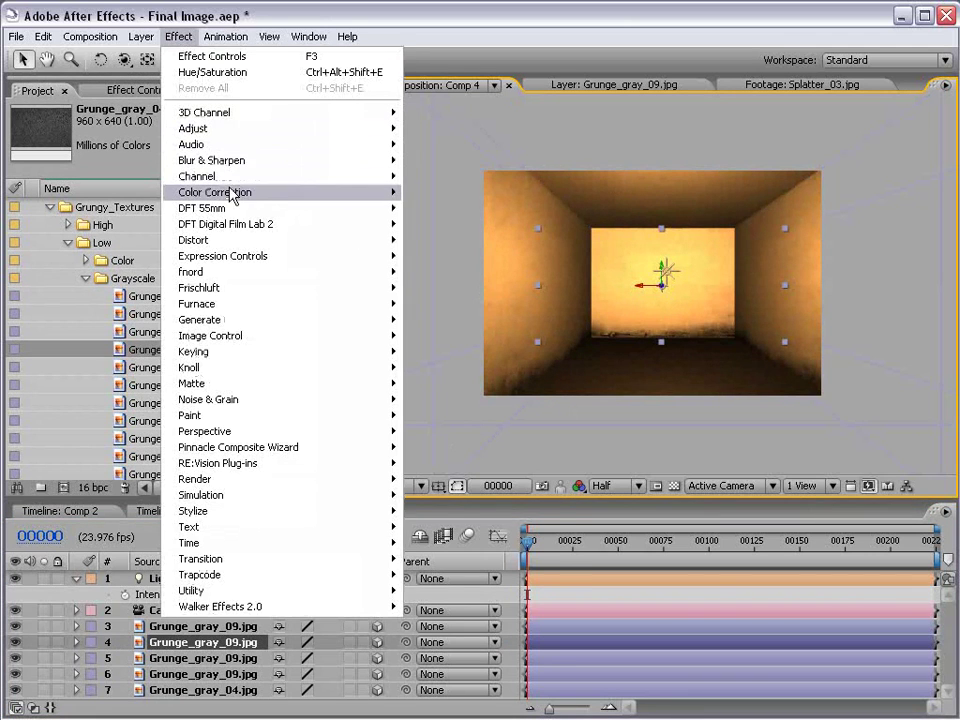
pyautogui.moveTo(232, 195)
pyautogui.click(428, 431)
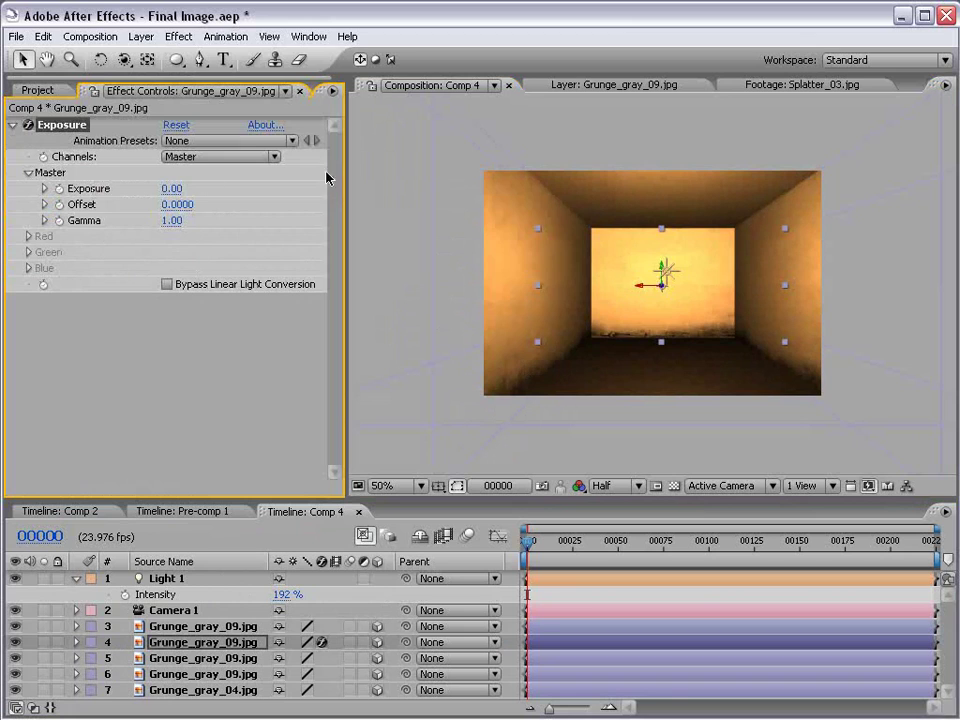
pyautogui.moveTo(170, 188); pyautogui.dragTo(139, 189)
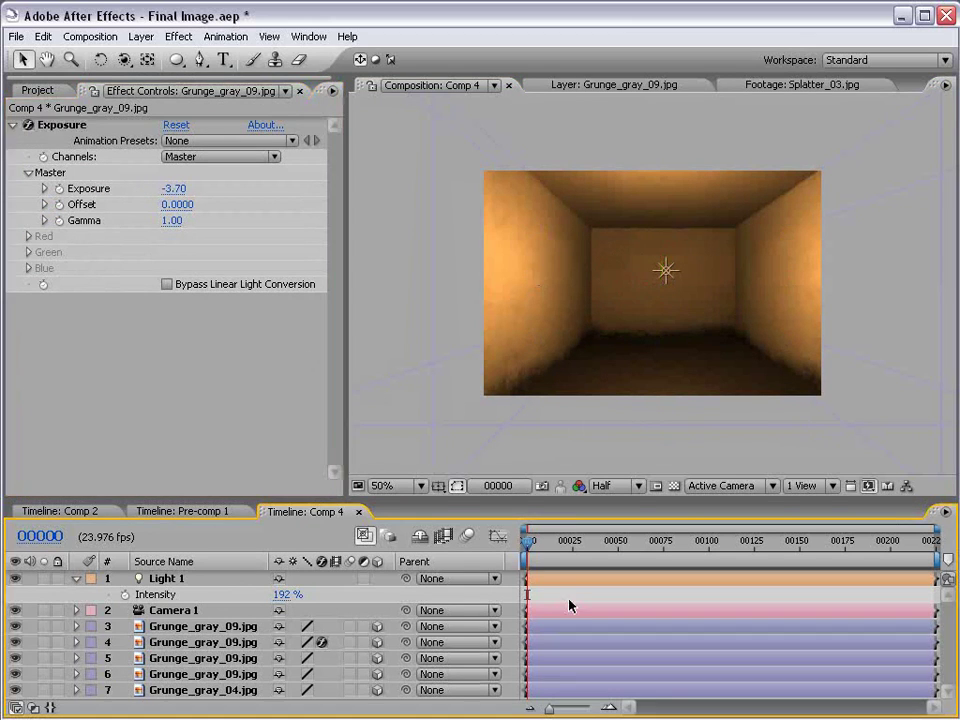
# Apply Curves to the floor layer and bend the RGB curve into an S with brighter highlights and darker shadows
pyautogui.moveTo(206, 499); pyautogui.dragTo(206, 485)
pyautogui.click(150, 679)
pyautogui.click(180, 37)
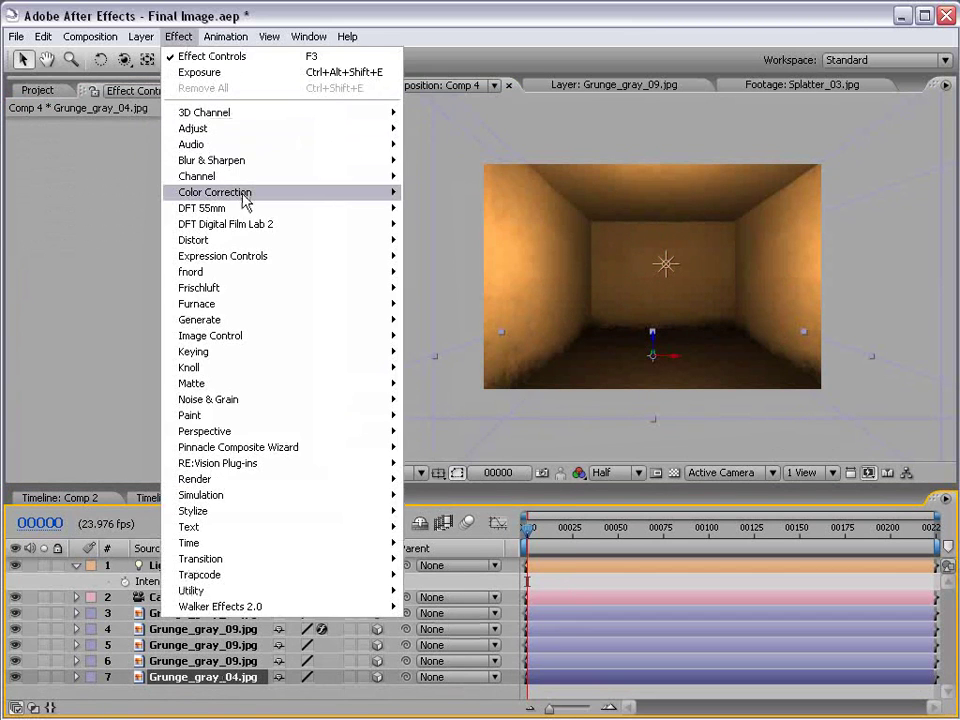
pyautogui.moveTo(242, 193)
pyautogui.click(425, 399)
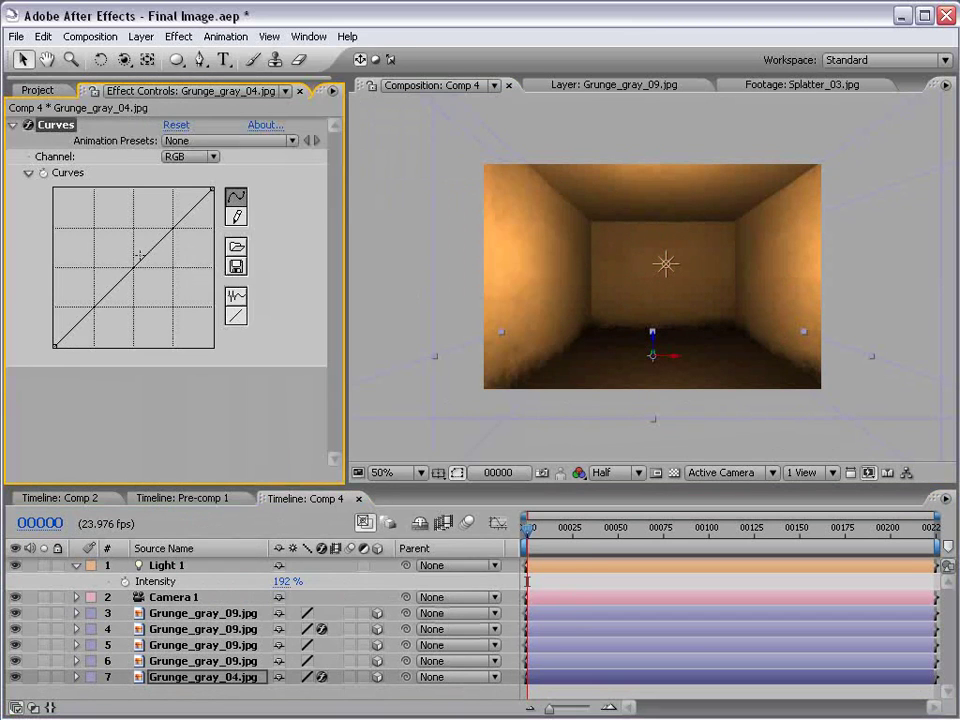
pyautogui.moveTo(130, 259); pyautogui.dragTo(147, 232)
pyautogui.moveTo(107, 290); pyautogui.dragTo(71, 341)
# Set the composition preview to Full resolution and examine the floor texture at 100% magnification
pyautogui.scroll(1, 665, 362)
pyautogui.click(612, 472)
pyautogui.click(615, 497)
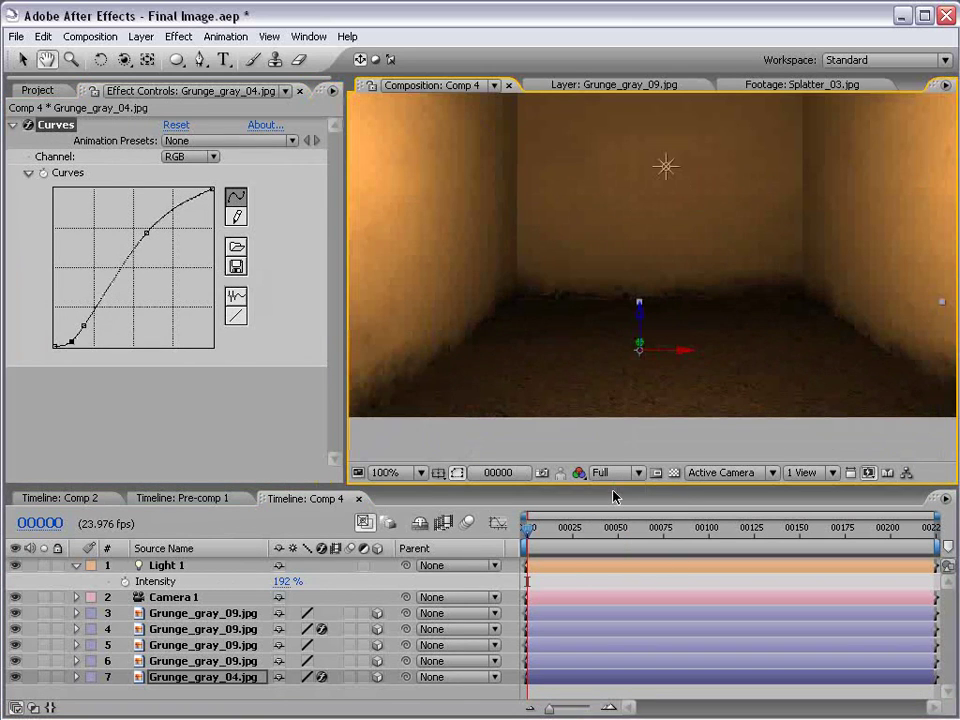
pyautogui.scroll(-1, 645, 307)
pyautogui.scroll(1, 640, 405)
pyautogui.scroll(-1, 628, 404)
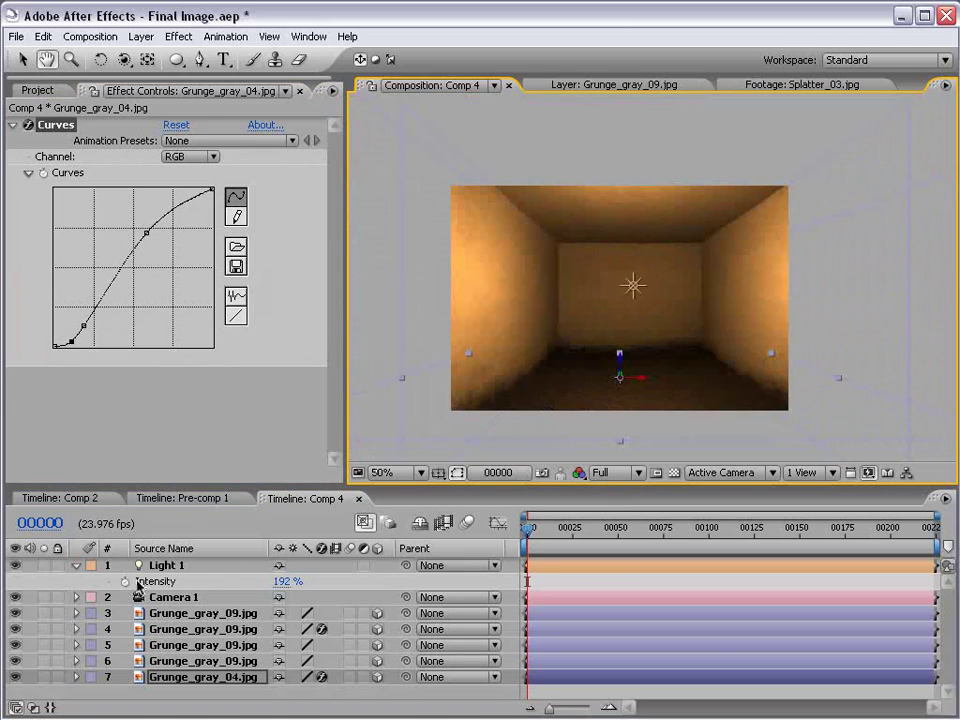
# Shift Light 1's colour to a richer, more saturated orange and inspect the lit room
pyautogui.click(76, 566)
pyautogui.click(76, 566)
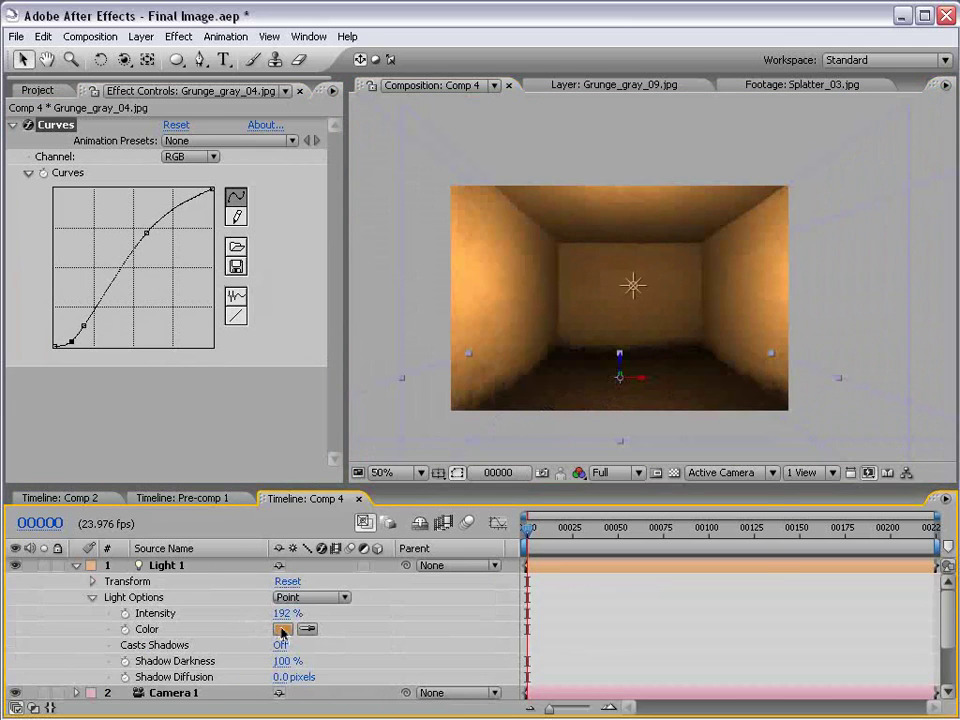
pyautogui.click(280, 630)
pyautogui.moveTo(463, 444); pyautogui.dragTo(491, 435)
pyautogui.click(718, 386)
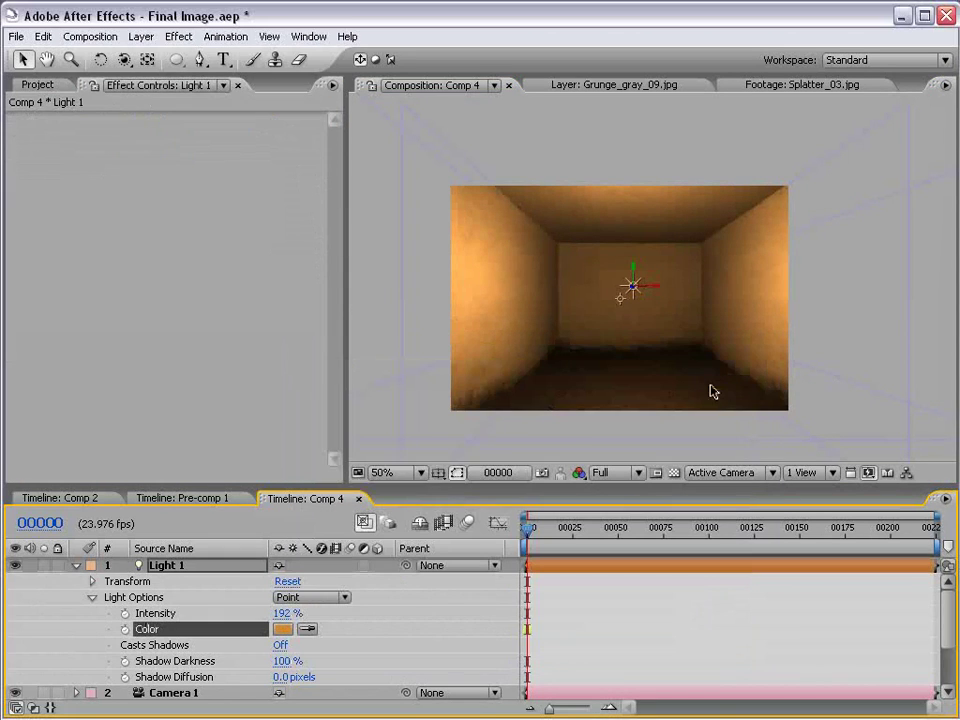
pyautogui.click(283, 630)
pyautogui.moveTo(489, 435); pyautogui.dragTo(476, 420)
pyautogui.click(731, 379)
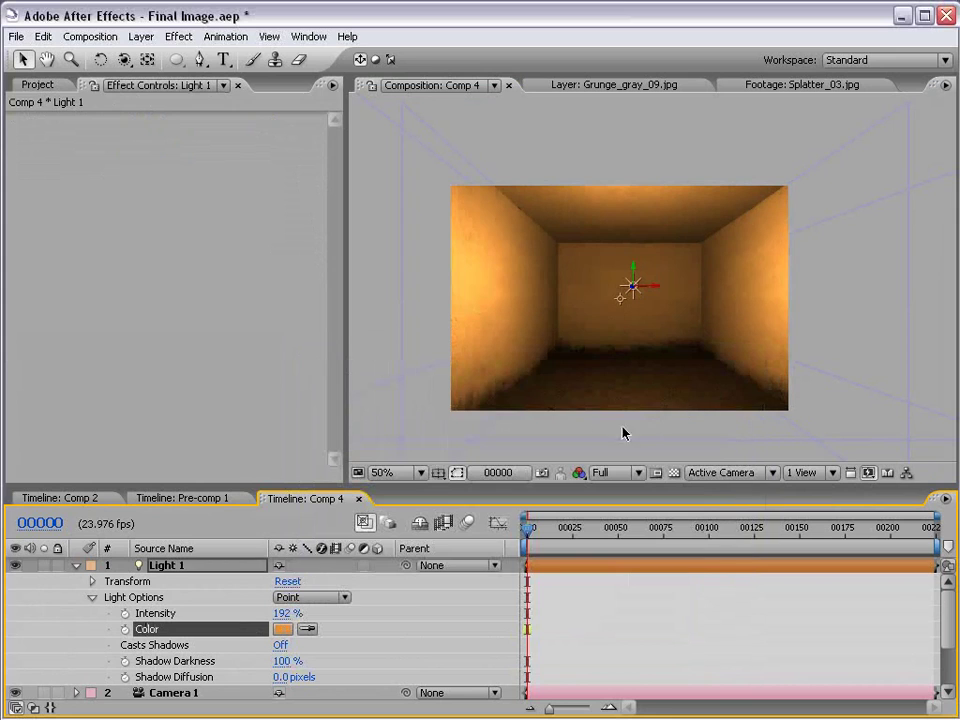
pyautogui.click(684, 590)
pyautogui.scroll(2, 623, 334)
pyautogui.scroll(-2, 623, 334)
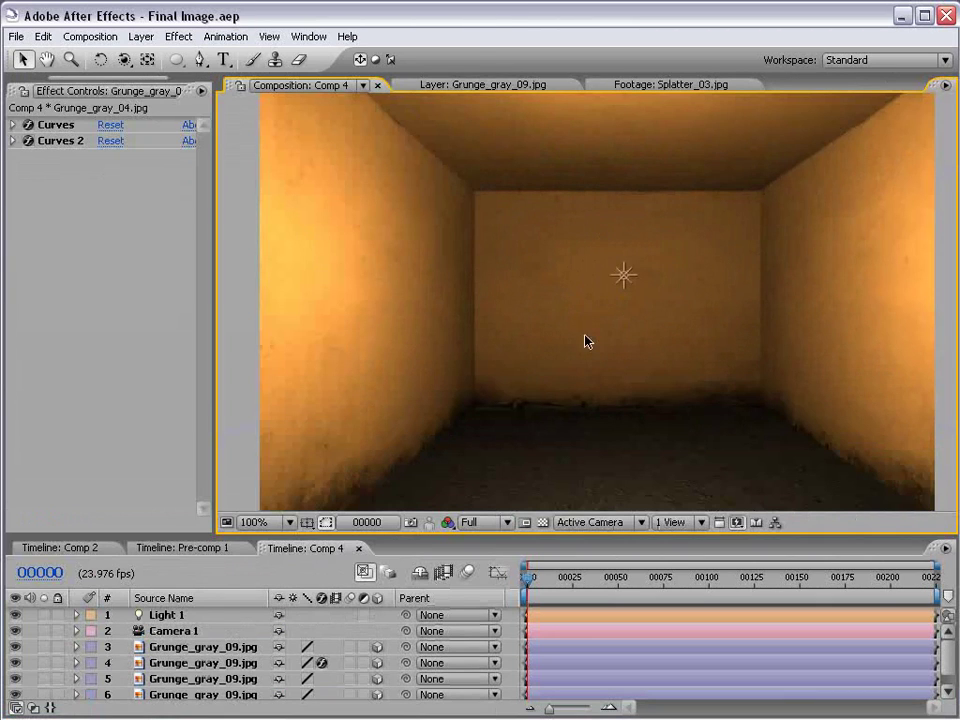
# Add a 720 x 480 white solid at the top of the layer stack
pyautogui.click(141, 36)
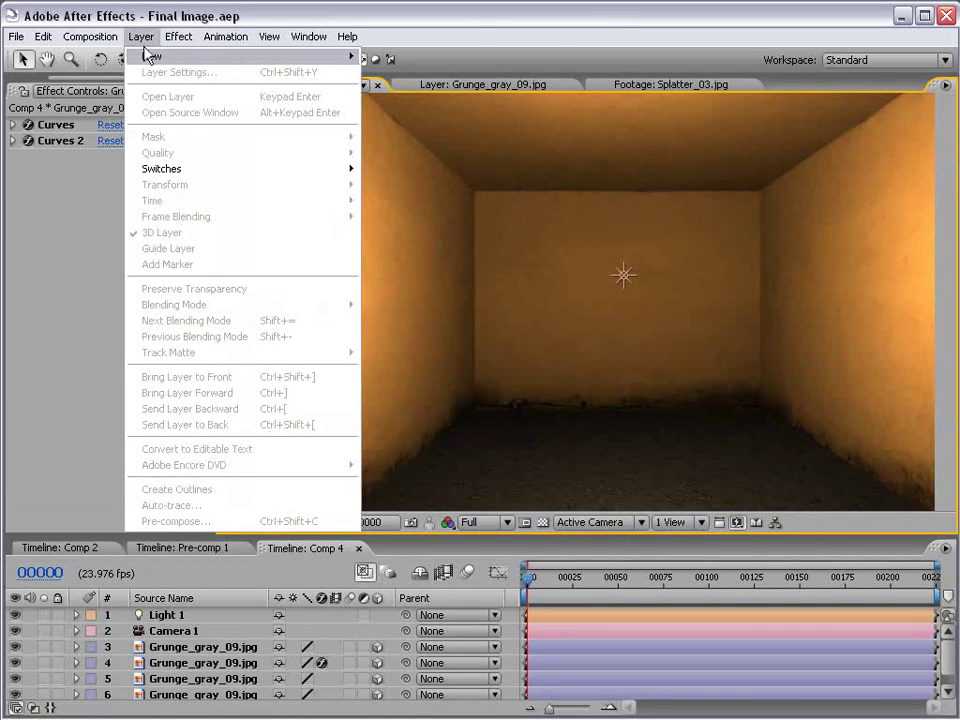
pyautogui.moveTo(200, 56)
pyautogui.click(460, 73)
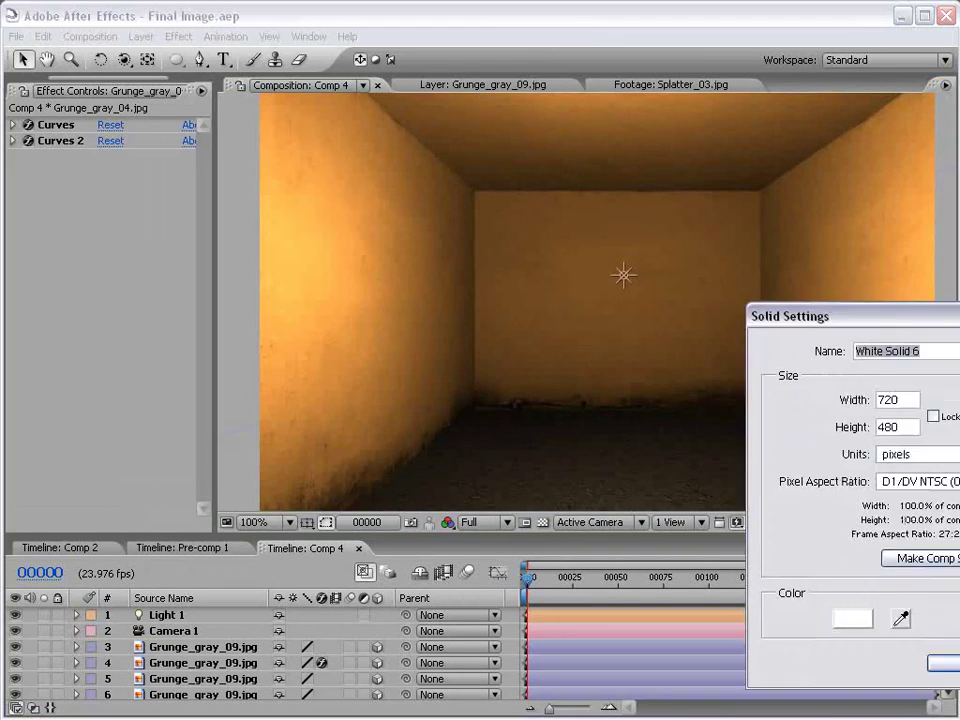
pyautogui.click(507, 546)
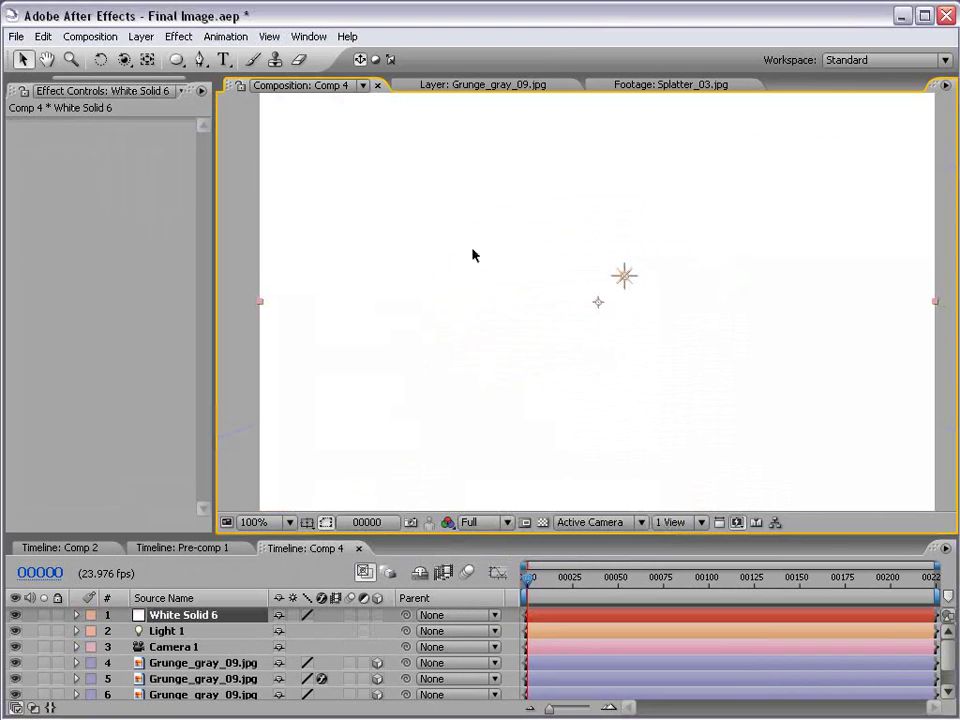
# Apply the CC Particle World effect to the white solid and advance to frame 27
pyautogui.click(180, 37)
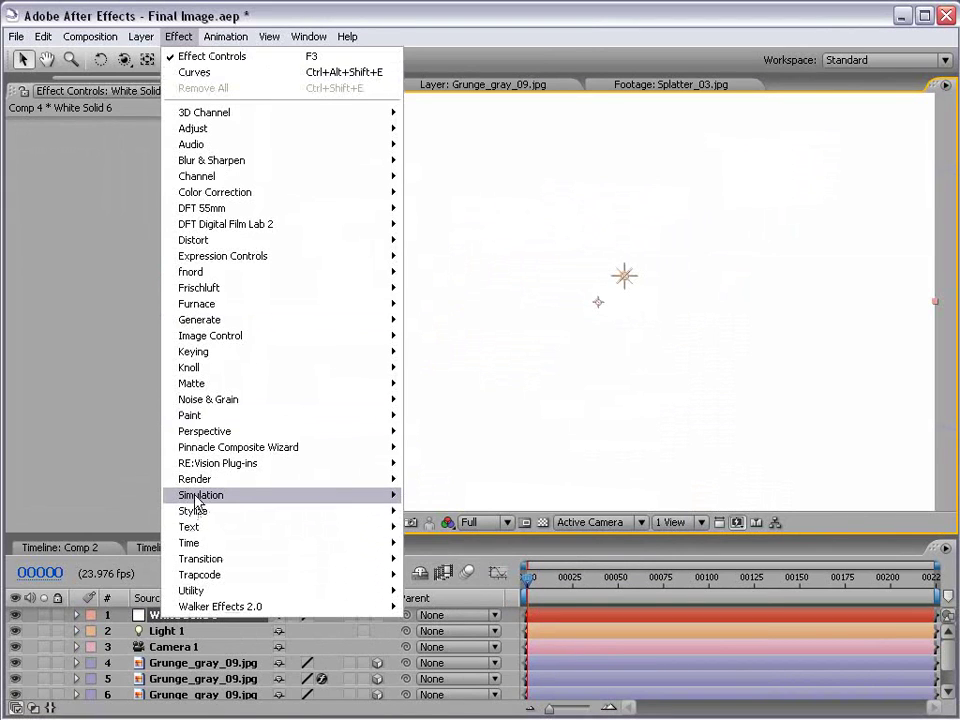
pyautogui.moveTo(195, 500)
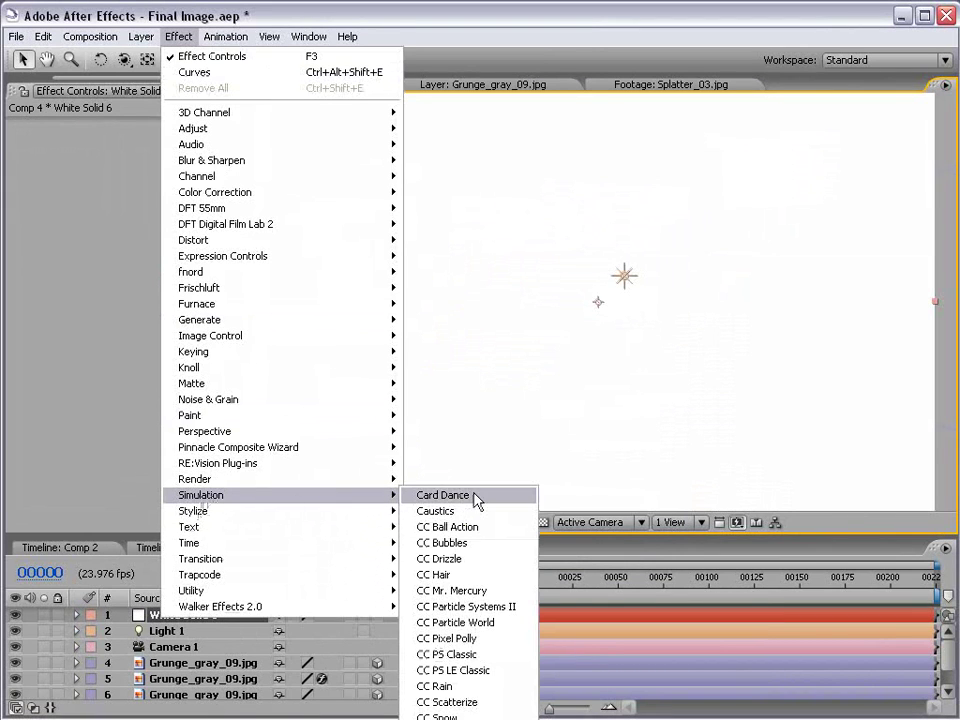
pyautogui.click(469, 627)
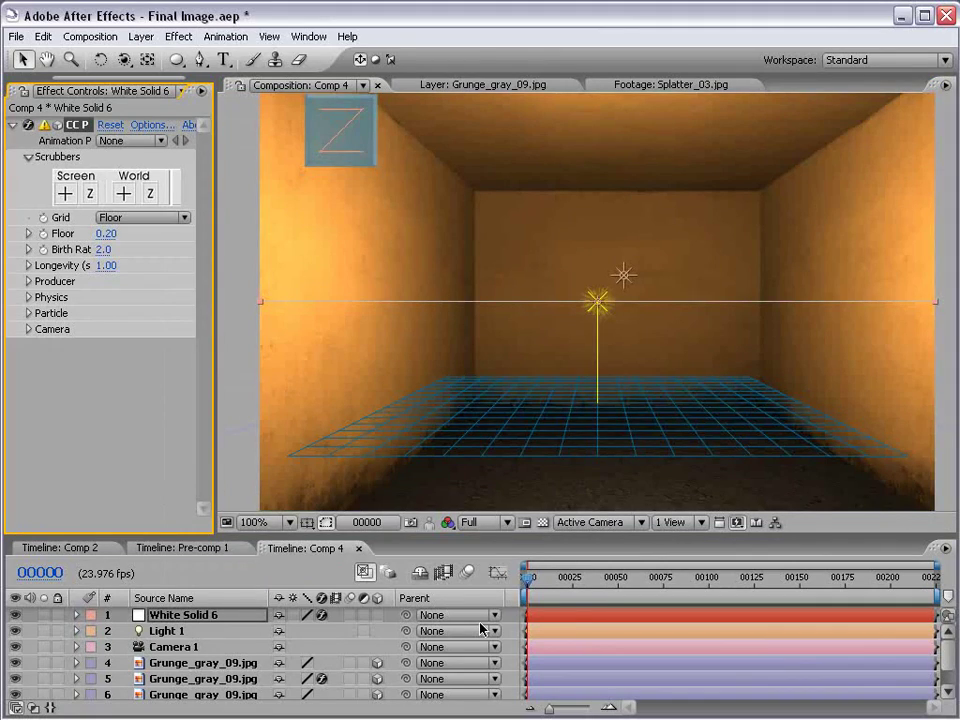
pyautogui.moveTo(536, 582); pyautogui.dragTo(575, 580)
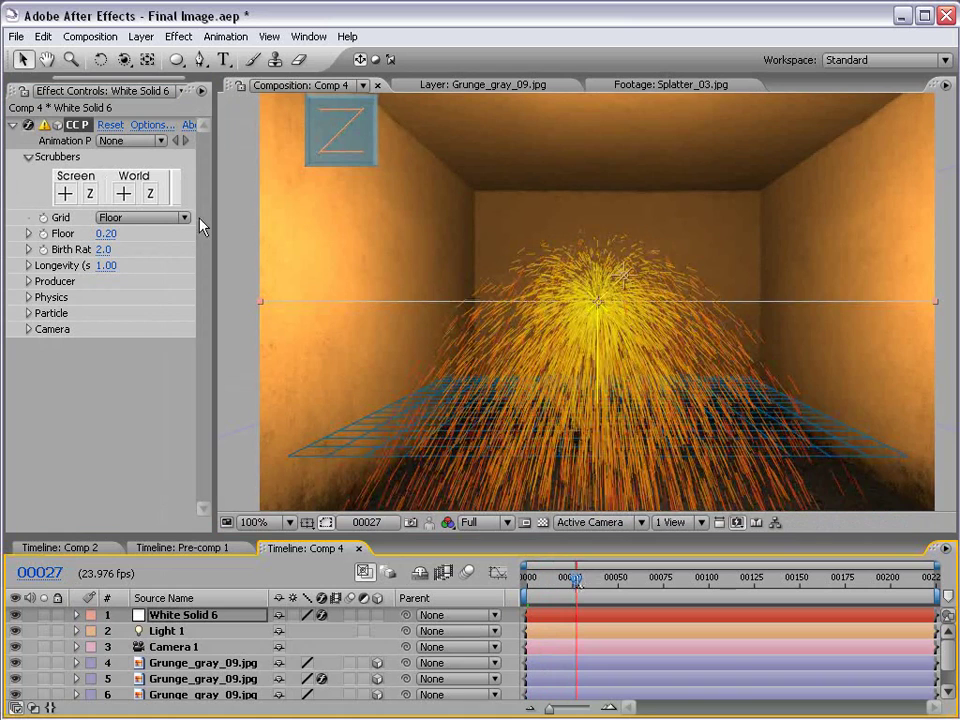
# Turn off the particle effect's grid and advance to frame 44
pyautogui.moveTo(214, 213); pyautogui.dragTo(297, 213)
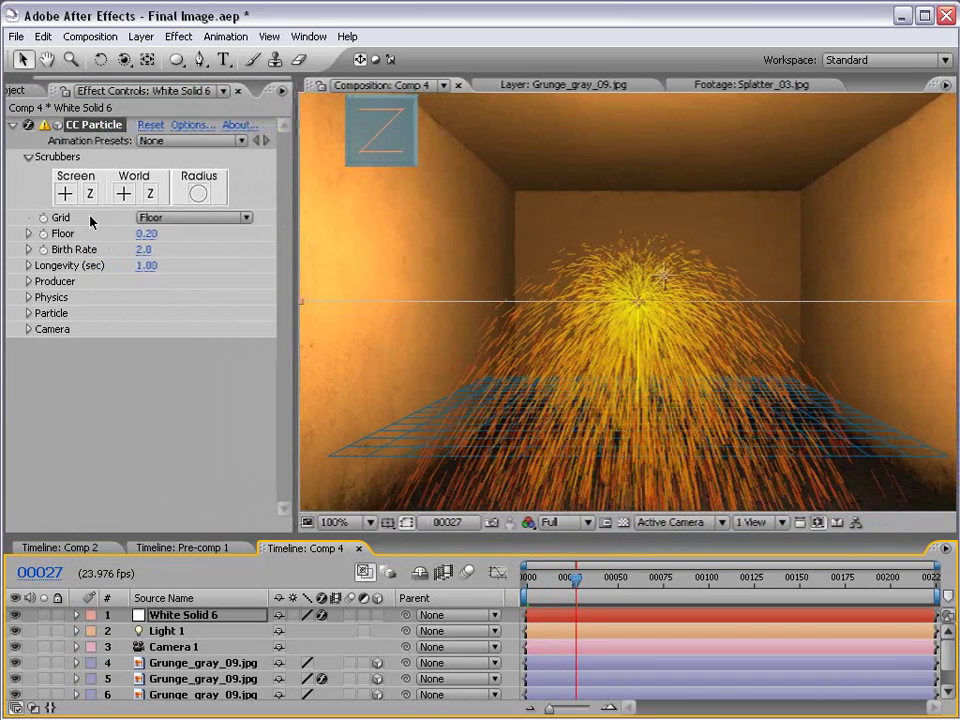
pyautogui.click(150, 218)
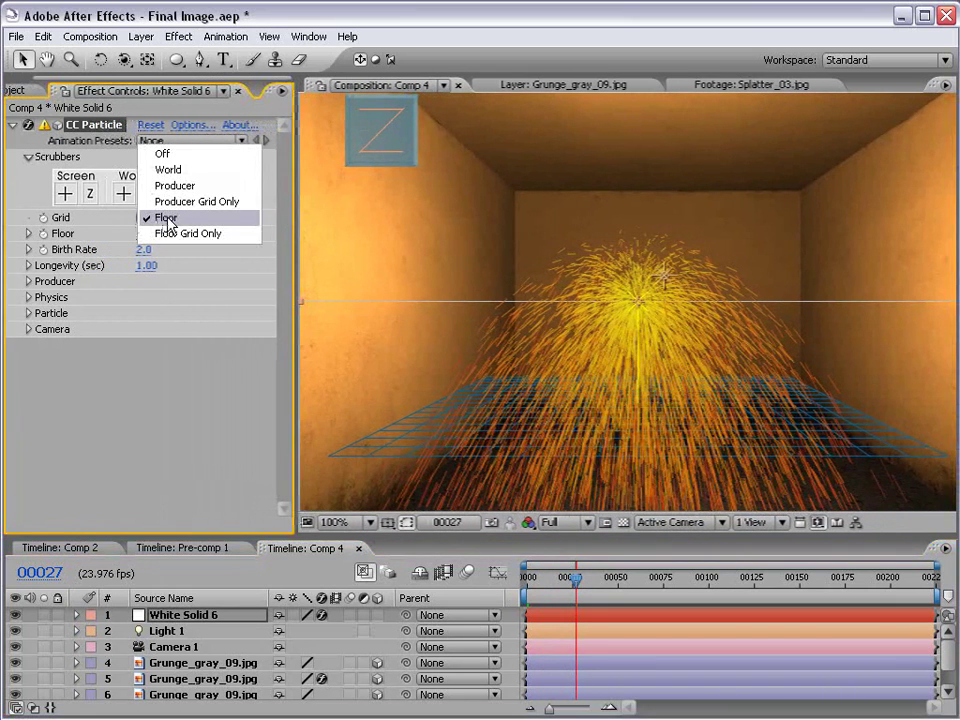
pyautogui.click(163, 154)
pyautogui.moveTo(574, 591); pyautogui.dragTo(607, 582)
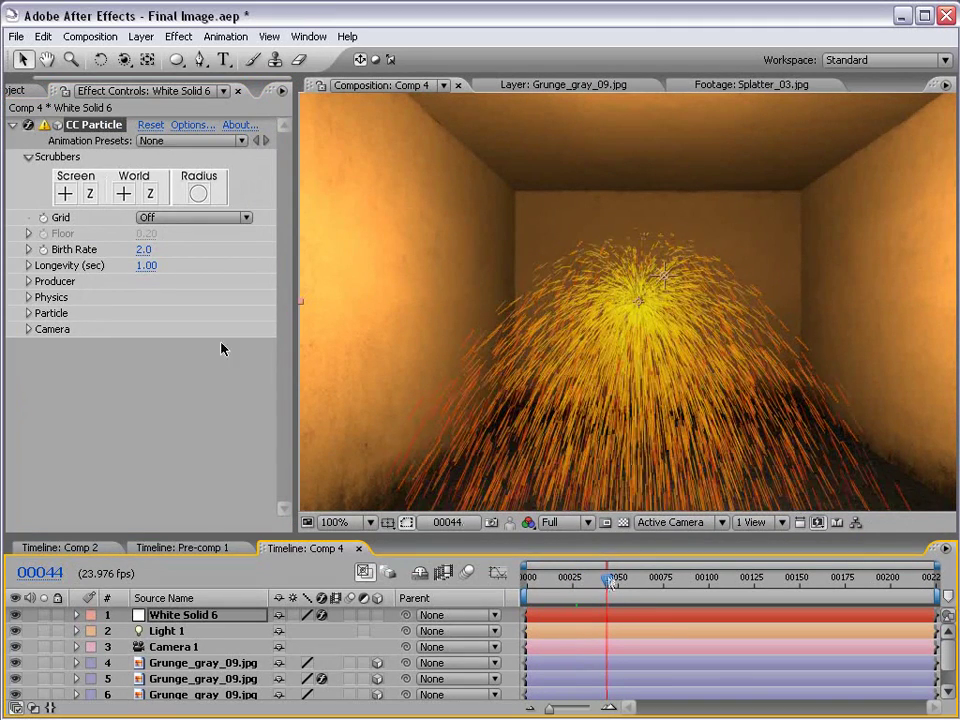
# Set the particle producer's Radius X, Radius Y and Radius Z to 0
pyautogui.click(29, 281)
pyautogui.click(29, 393)
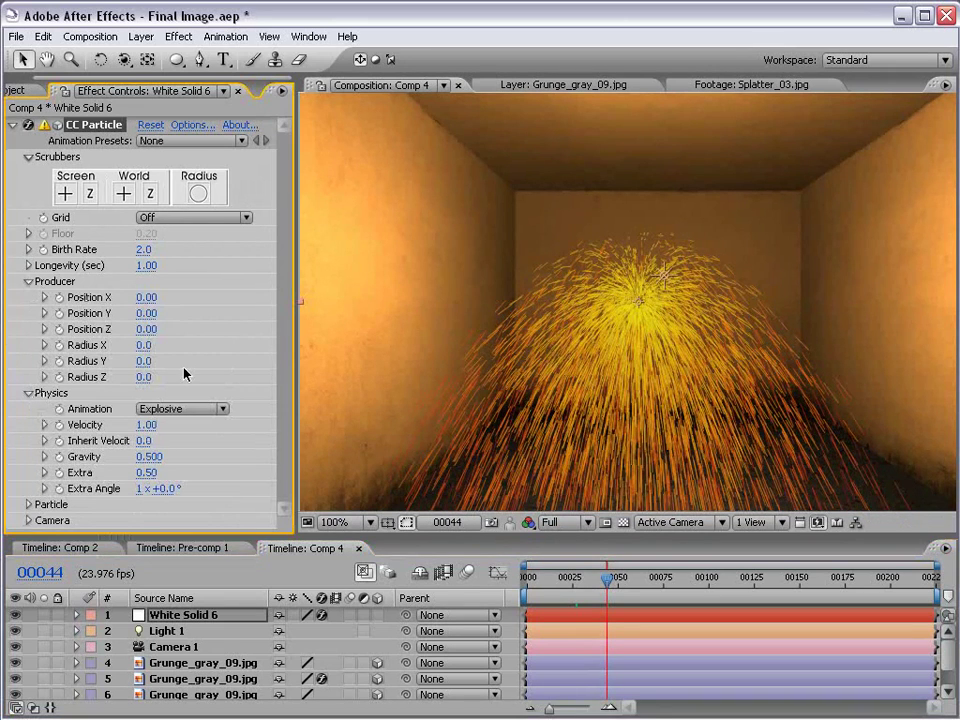
pyautogui.click(143, 344)
pyautogui.write('0')
pyautogui.press('Return')
pyautogui.click(143, 360)
pyautogui.write('0')
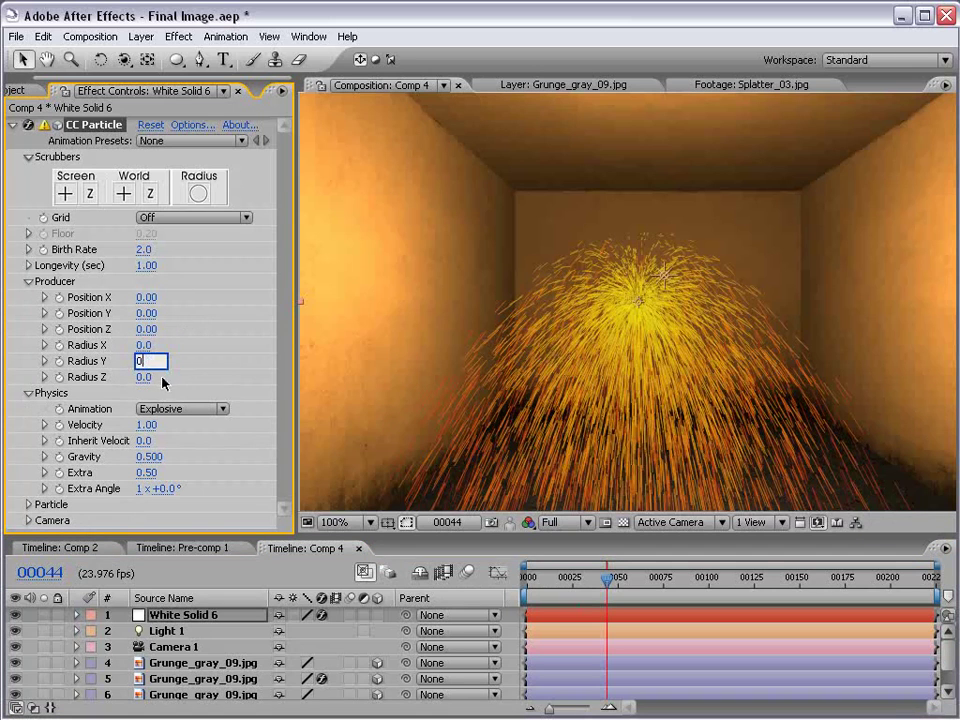
pyautogui.press('Return')
pyautogui.click(144, 377)
pyautogui.write('0')
pyautogui.press('Return')
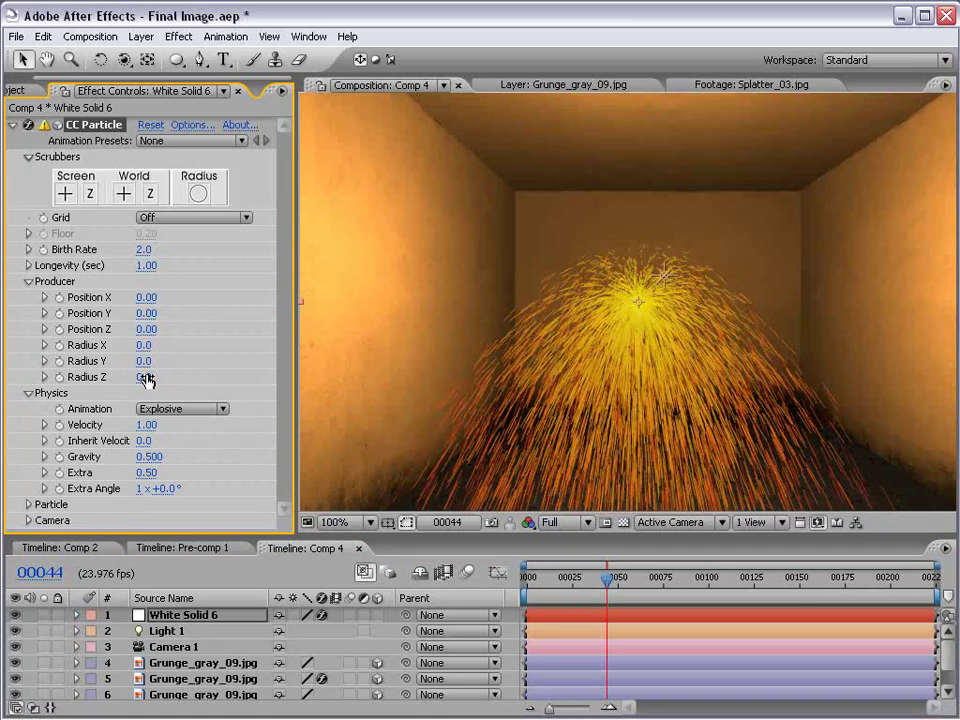
# Set the particle physics Velocity, Gravity and Extra to 0
pyautogui.click(146, 425)
pyautogui.write('0')
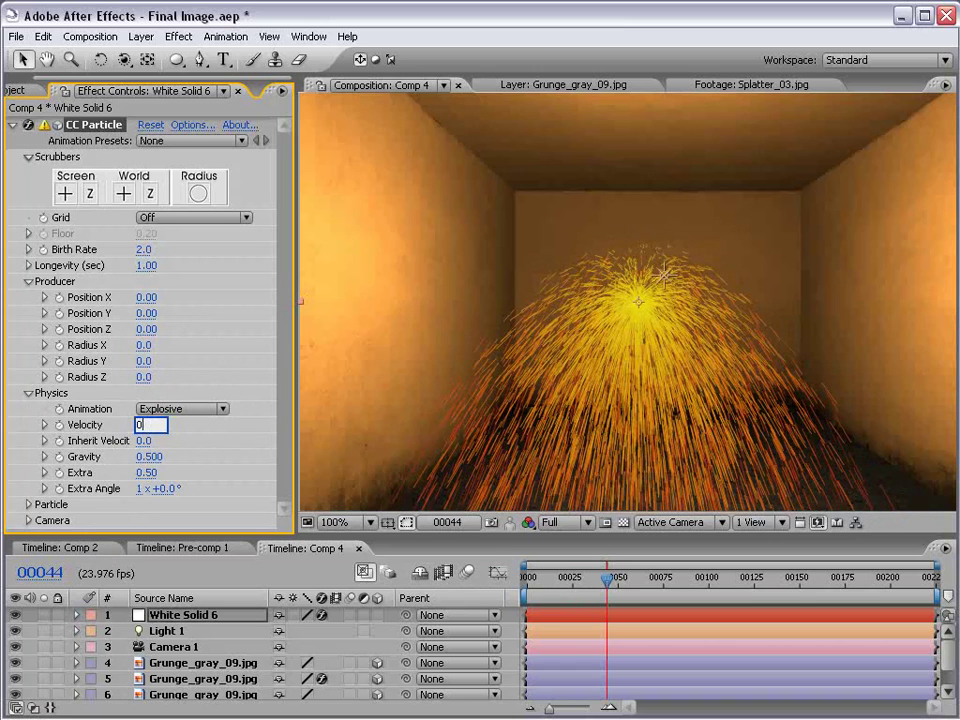
pyautogui.press('Return')
pyautogui.click(144, 440)
pyautogui.press('Return')
pyautogui.click(150, 456)
pyautogui.write('0')
pyautogui.press('Return')
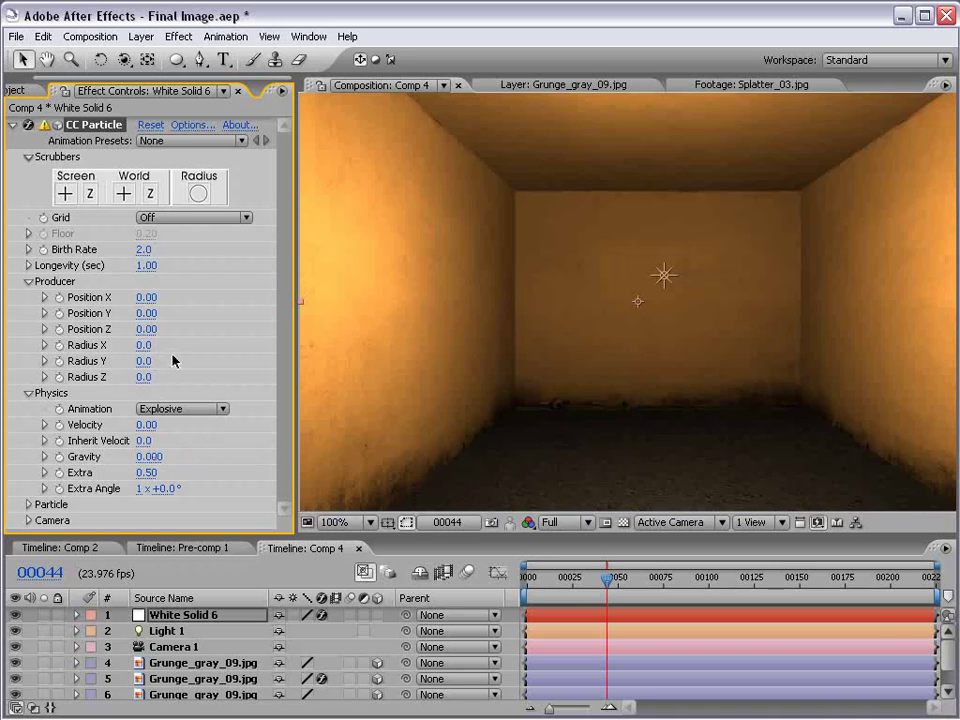
pyautogui.click(147, 472)
pyautogui.write('0')
pyautogui.press('Return')
# Advance to frame 89 and examine the particle at the producer point up close
pyautogui.moveTo(628, 590); pyautogui.dragTo(687, 590)
pyautogui.press('.')
pyautogui.press('.')
pyautogui.press('.')
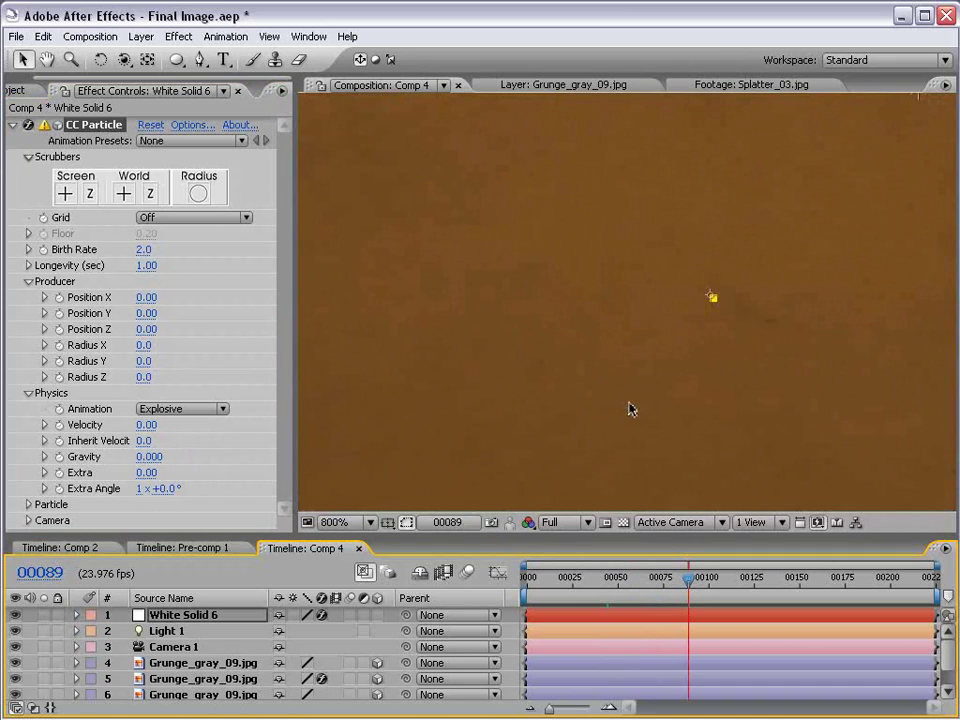
pyautogui.press(',')
pyautogui.press(',')
pyautogui.press(',')
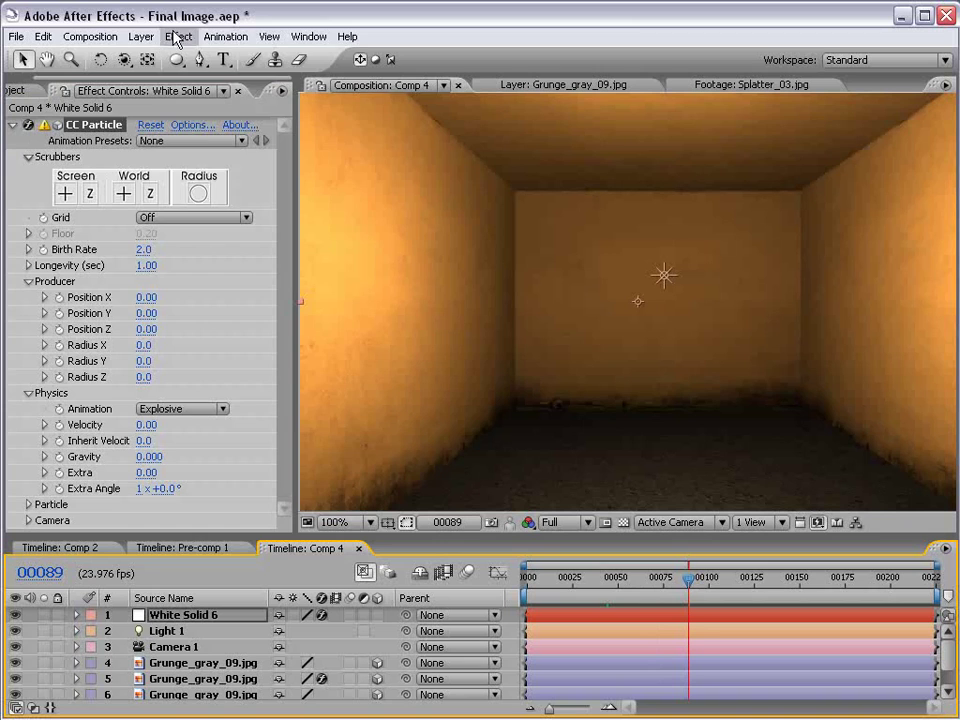
# Add a null object at the top of the layer stack, undoing any trial move of it
pyautogui.click(141, 36)
pyautogui.moveTo(130, 56)
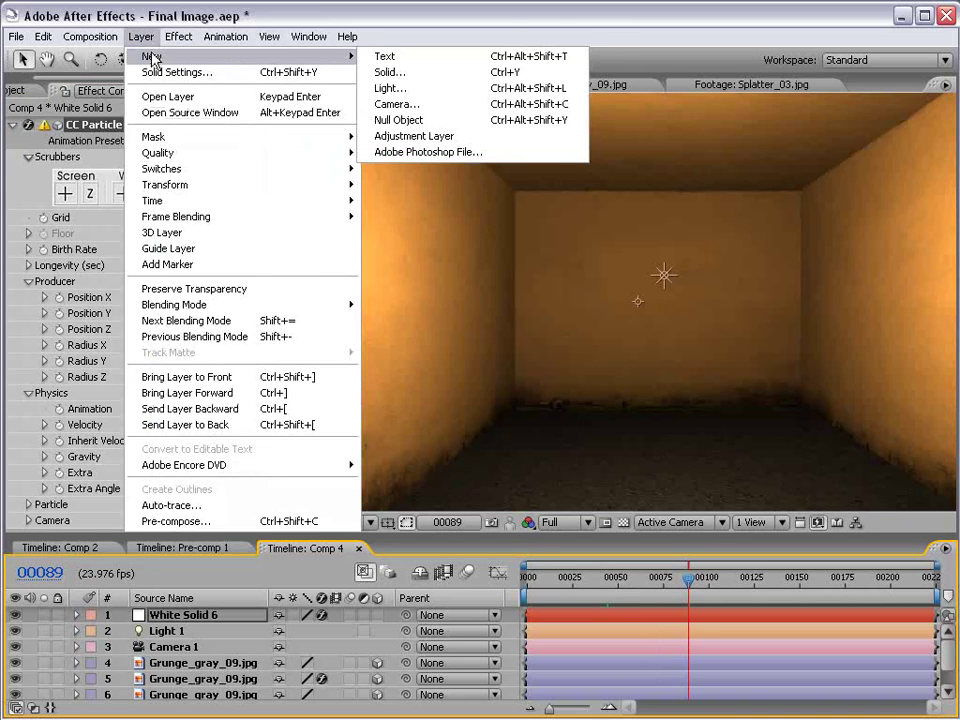
pyautogui.click(395, 119)
pyautogui.moveTo(676, 347); pyautogui.dragTo(714, 371)
pyautogui.hotkey('ctrl', 'z')
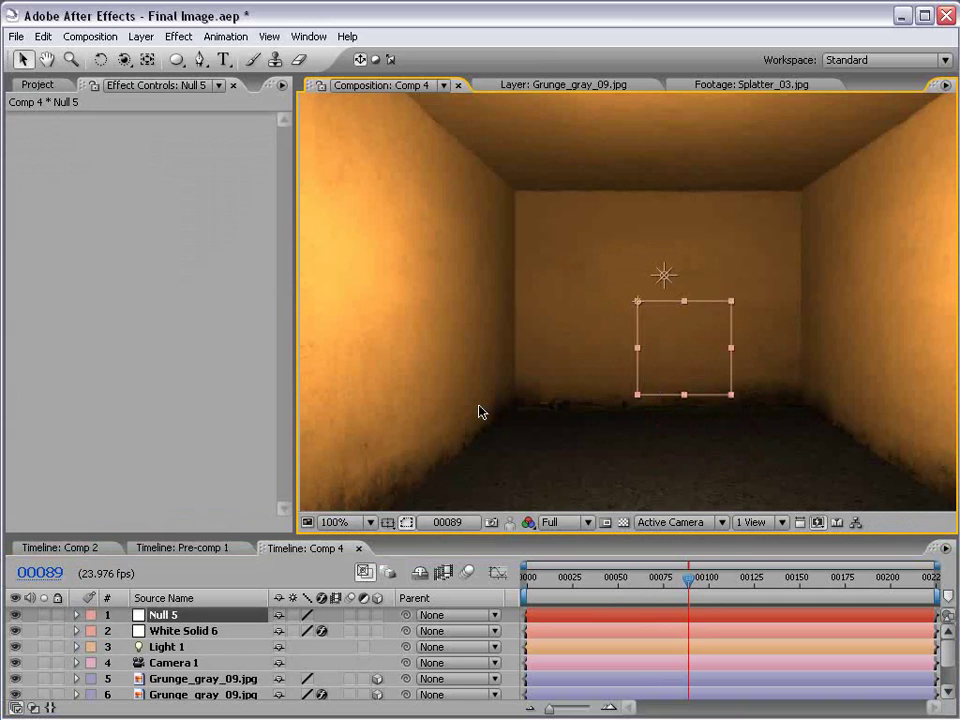
# Widen the white solid's effect controls and turn on keyframing for the producer's Position X, Y and Z at frame 89
pyautogui.click(139, 641)
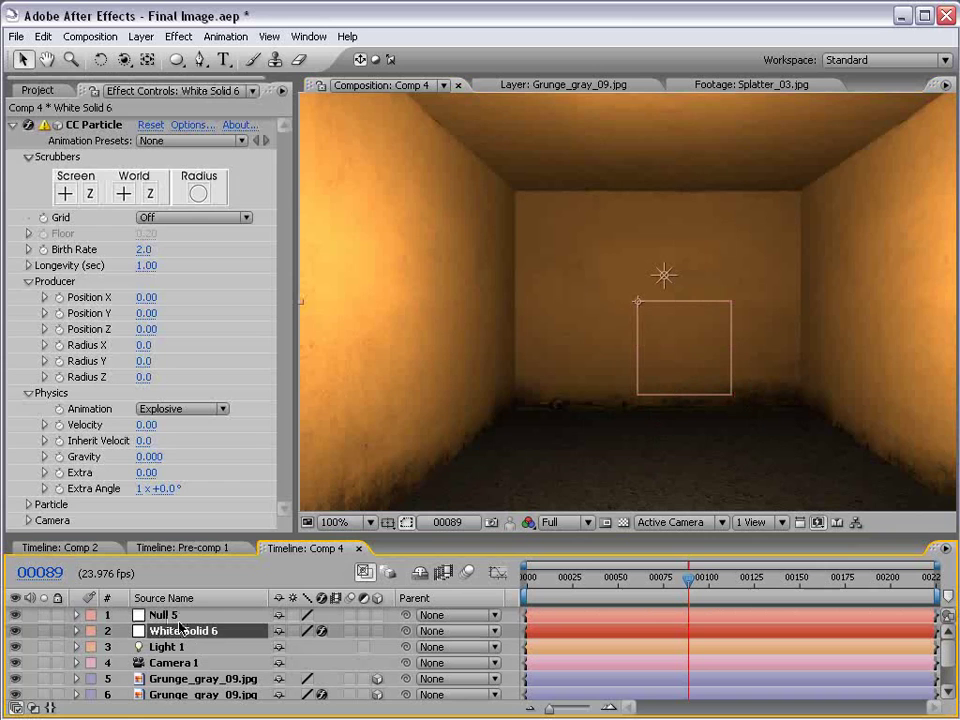
pyautogui.click(275, 160)
pyautogui.moveTo(293, 178); pyautogui.dragTo(368, 179)
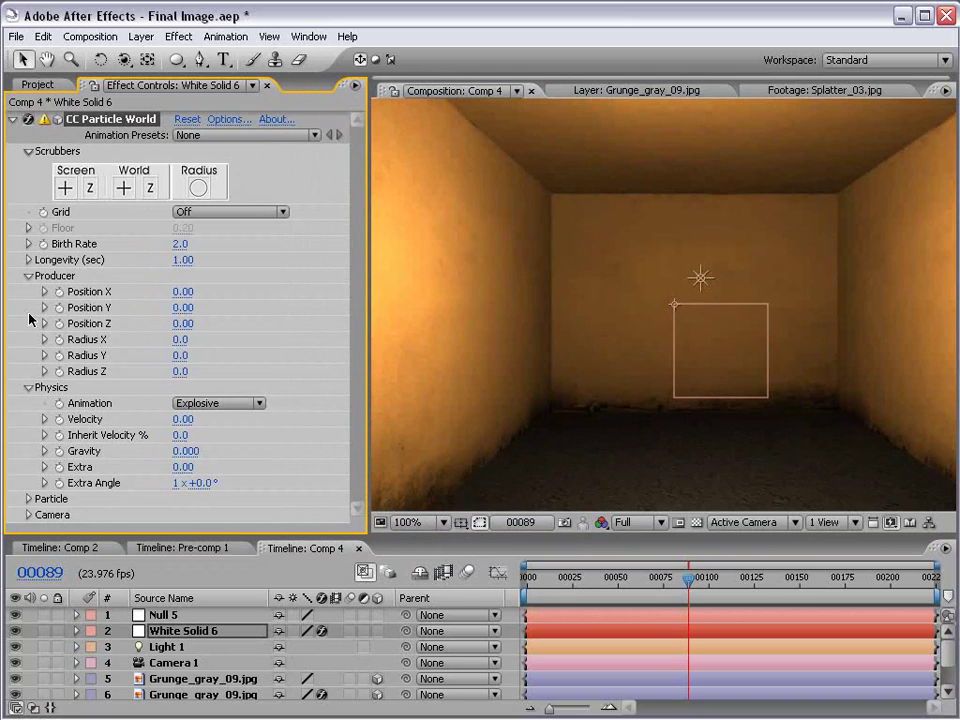
pyautogui.moveTo(57, 287); pyautogui.dragTo(62, 325)
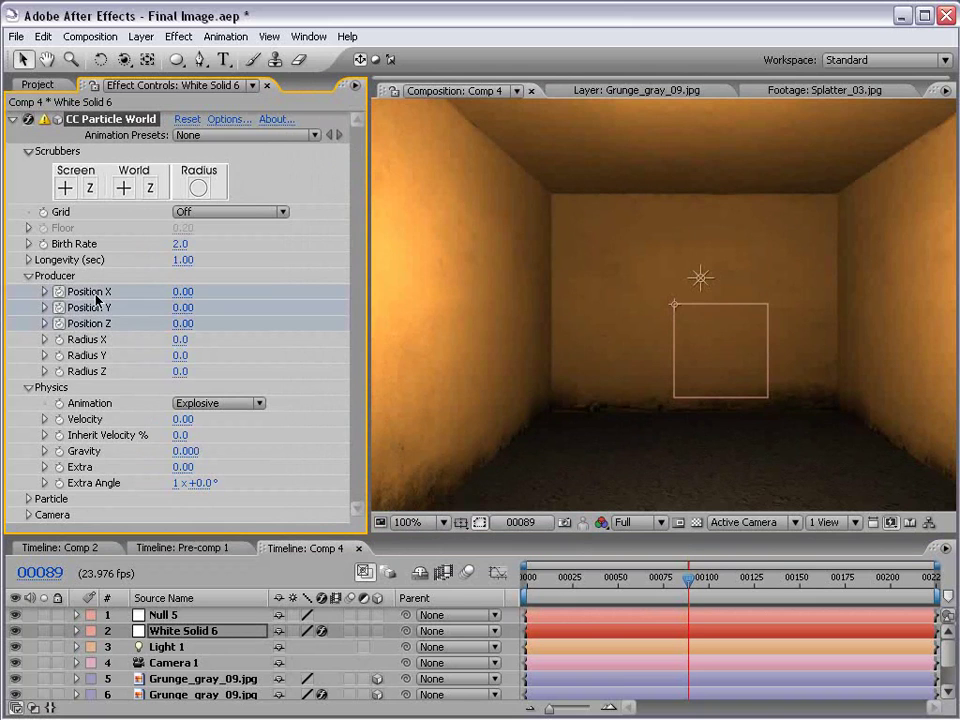
# Keyframe a shifted producer position some frames after frame 89, and reveal the white solid's keyframes at frame 95
pyautogui.moveTo(657, 582); pyautogui.dragTo(718, 580)
pyautogui.moveTo(182, 307); pyautogui.dragTo(156, 323)
pyautogui.moveTo(718, 580); pyautogui.dragTo(697, 585)
pyautogui.press('u')
pyautogui.click(776, 658)
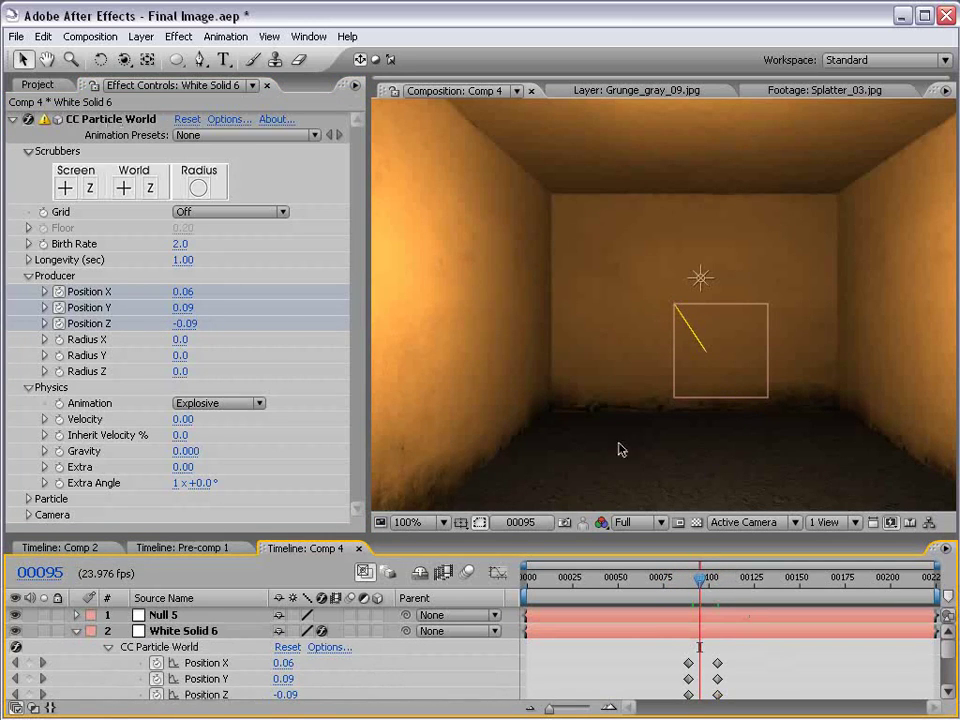
# Set the particle type to Lens Convex and advance to frame 98
pyautogui.click(25, 499)
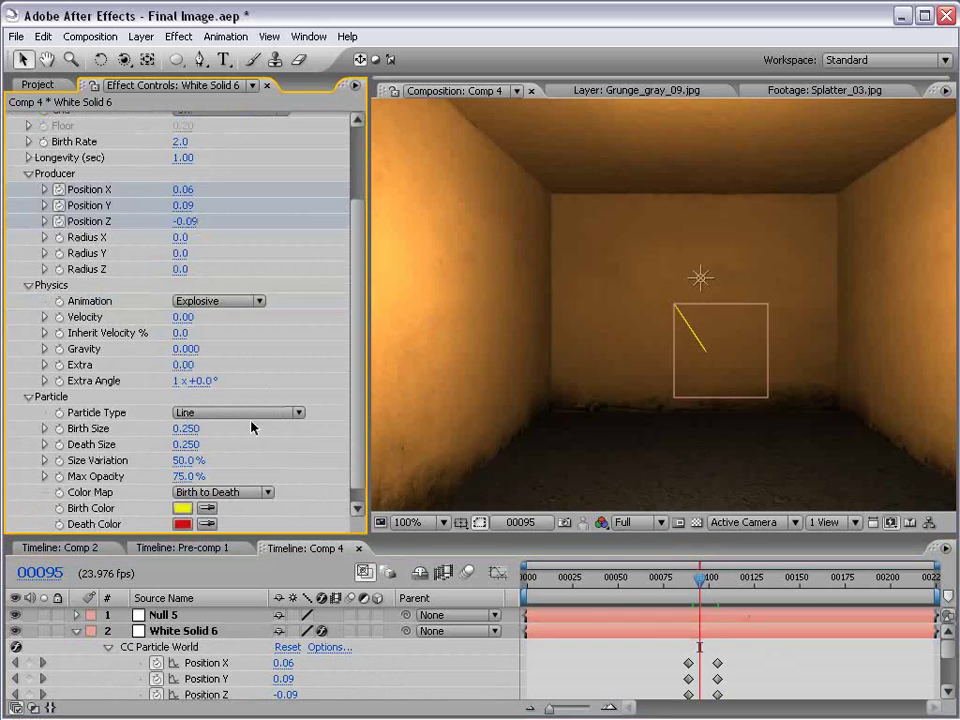
pyautogui.click(215, 413)
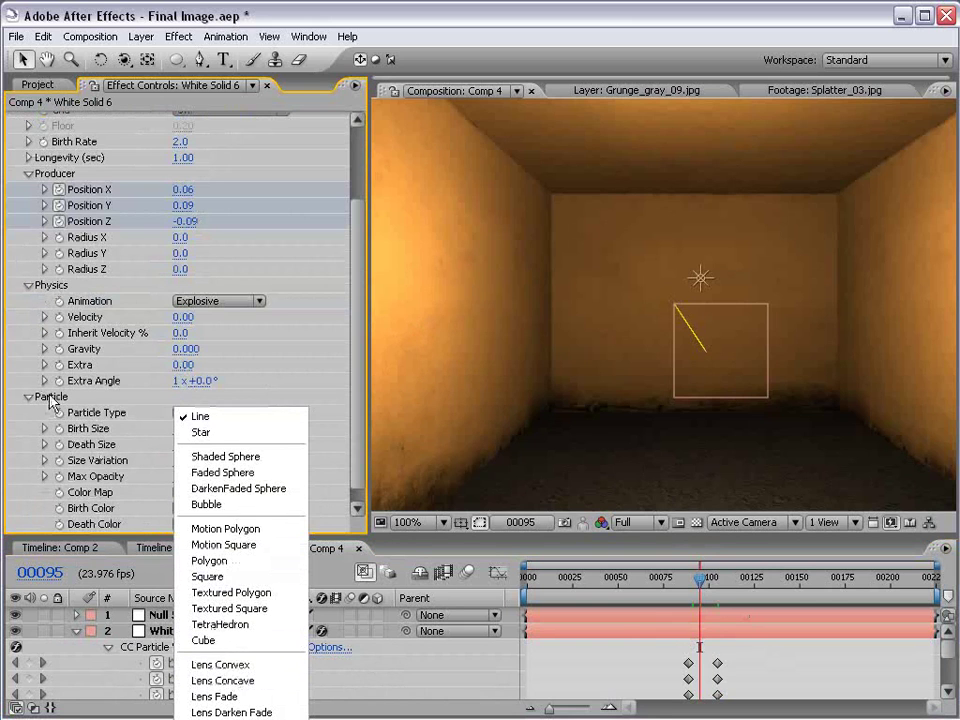
pyautogui.click(266, 666)
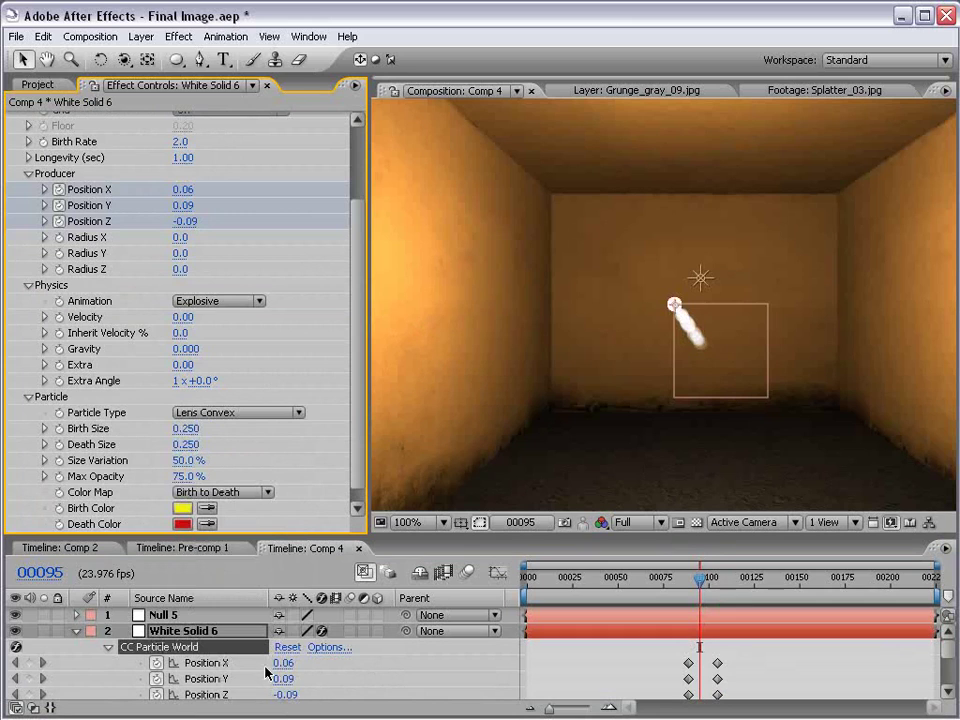
pyautogui.moveTo(700, 578)
pyautogui.mouseDown()
pyautogui.moveTo(703, 588)
pyautogui.moveTo(692, 584)
pyautogui.moveTo(705, 584)
pyautogui.mouseUp()
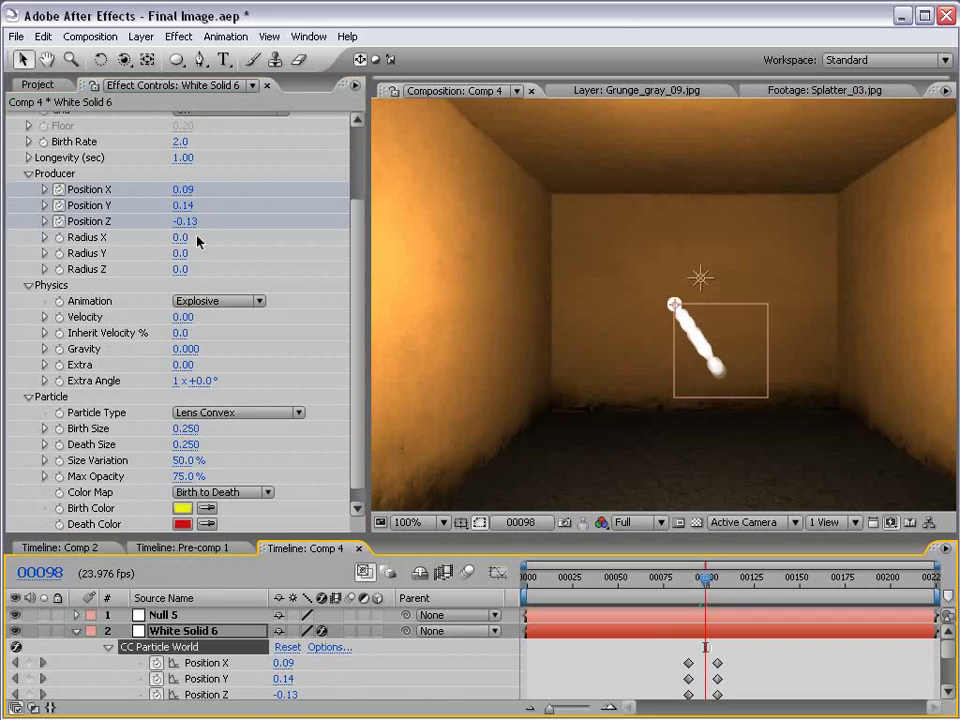
# Change the producer position at frame 98 to X 0.09, Y 0.11 and Z -0.81
pyautogui.moveTo(181, 222); pyautogui.dragTo(168, 189)
pyautogui.press(',')
pyautogui.press('.')
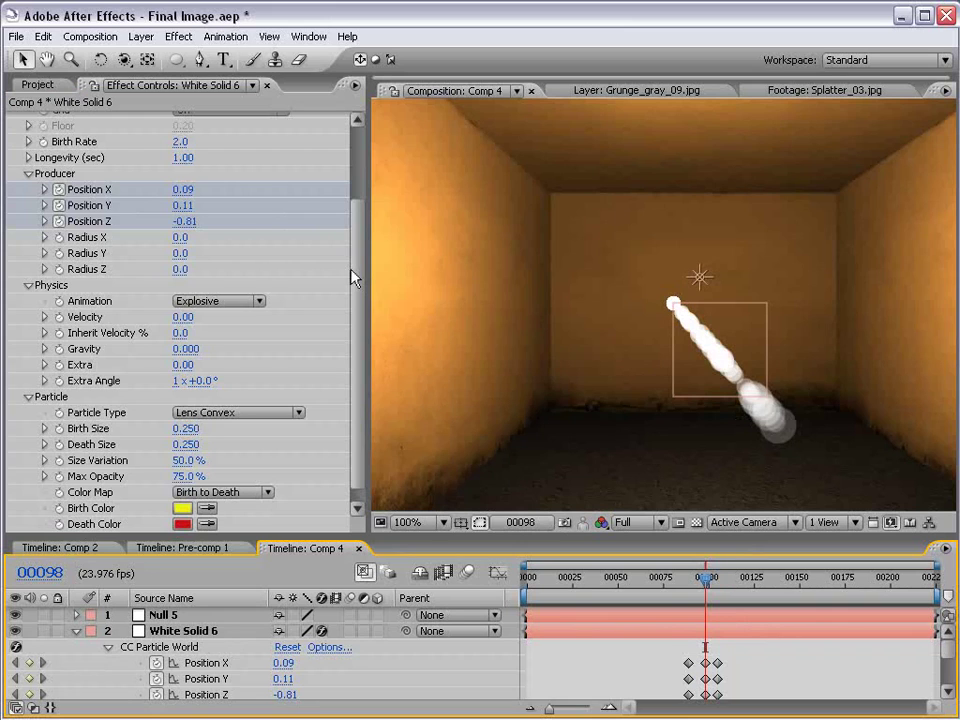
# Delete all the producer Position X, Y and Z keyframes from the white solid
pyautogui.moveTo(730, 702); pyautogui.dragTo(697, 655)
pyautogui.press('Delete')
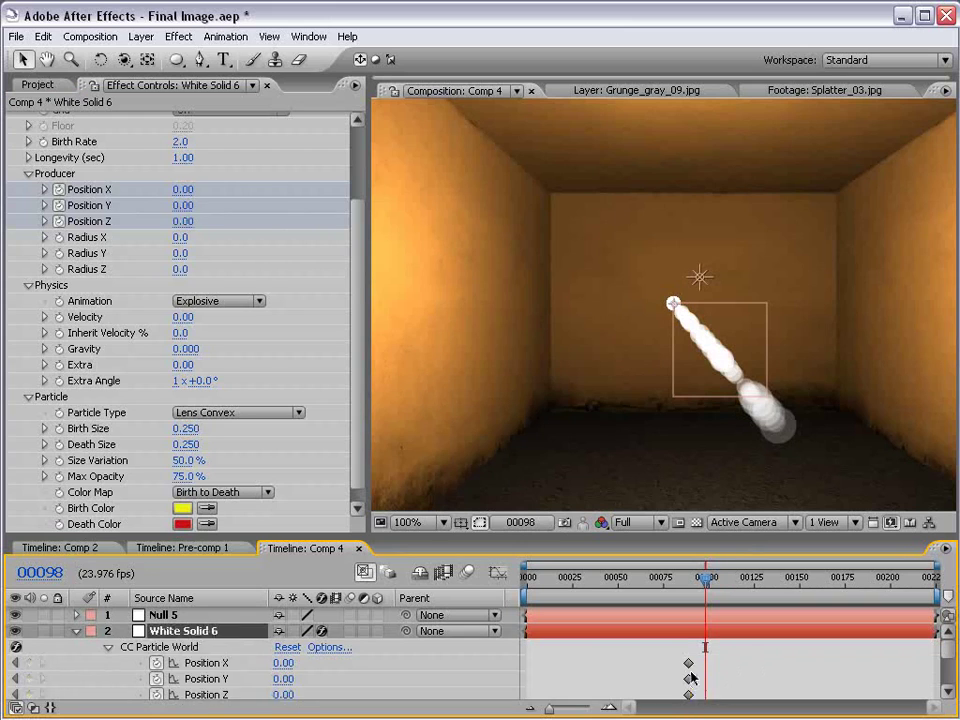
pyautogui.press('Delete')
# Make the null object a 3D layer
pyautogui.click(717, 395)
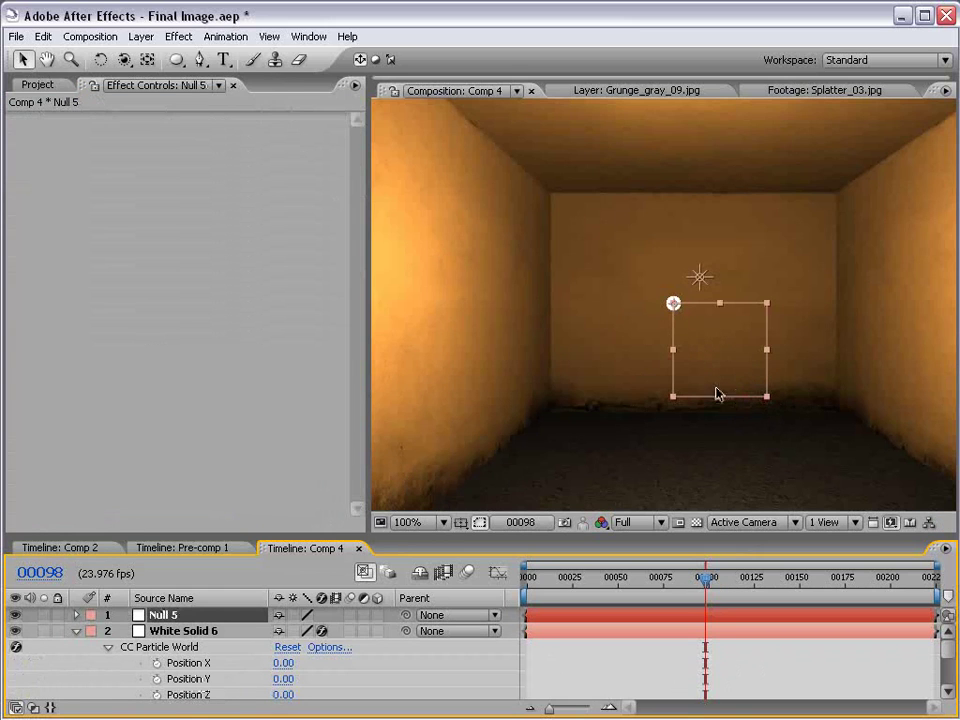
pyautogui.click(377, 615)
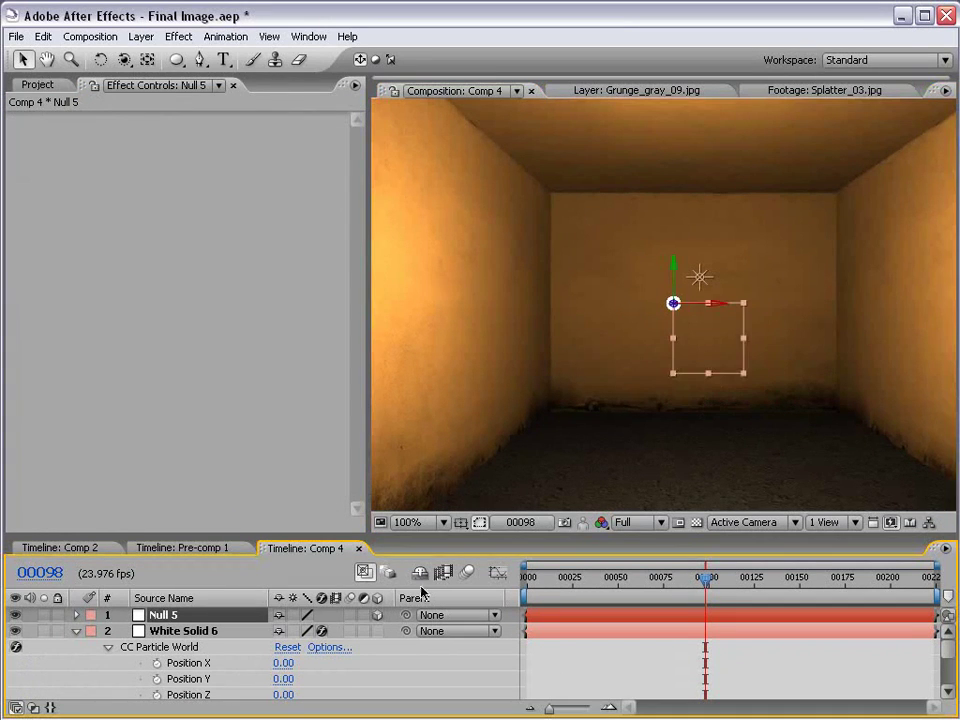
# Try moving the 3D null along its axes in the room, and undo the moves
pyautogui.moveTo(728, 305); pyautogui.dragTo(654, 356)
pyautogui.hotkey('ctrl', 'z')
pyautogui.hotkey('ctrl', 'z')
pyautogui.hotkey('ctrl', 'z')
# Reveal the null's Position and enlarge the timeline to show it together with the white solid's particle position properties
pyautogui.click(590, 639)
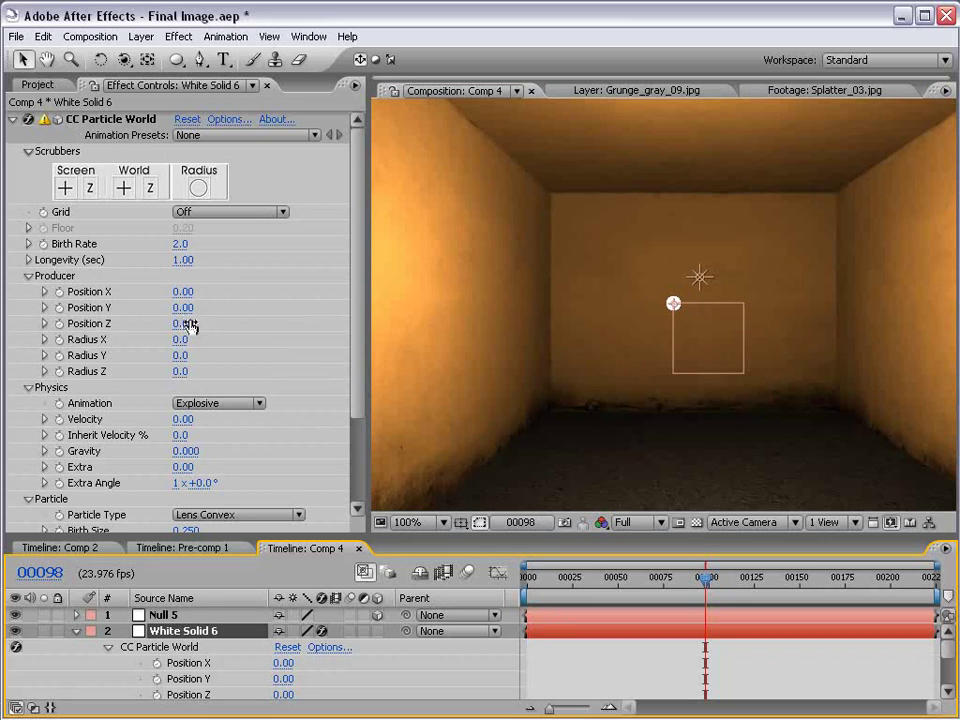
pyautogui.click(175, 615)
pyautogui.press('p')
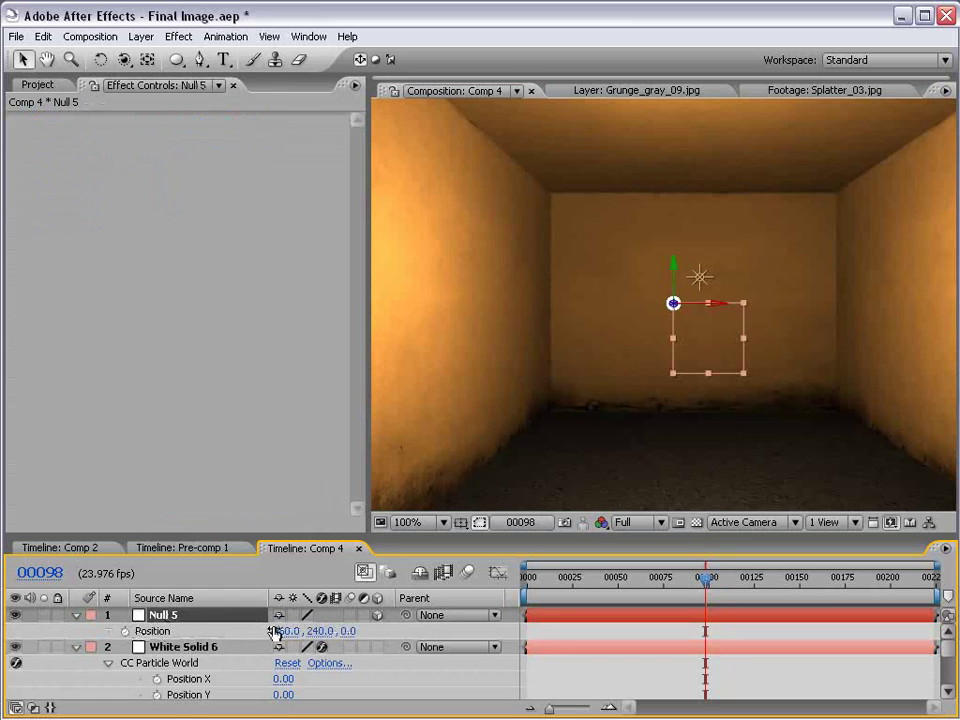
pyautogui.click(561, 647)
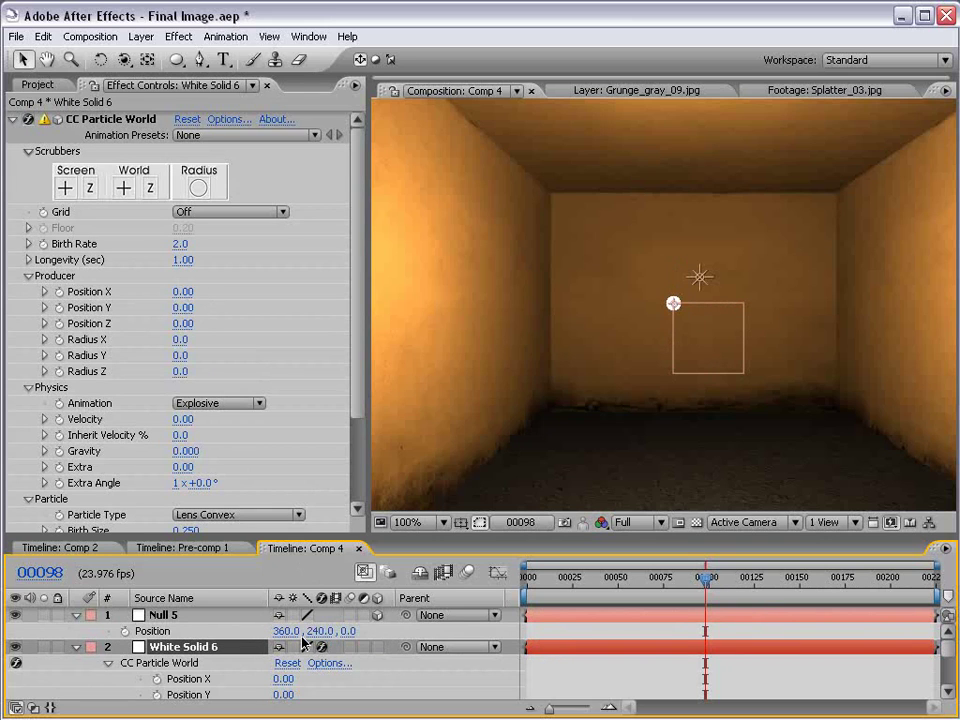
pyautogui.moveTo(349, 540); pyautogui.dragTo(296, 430)
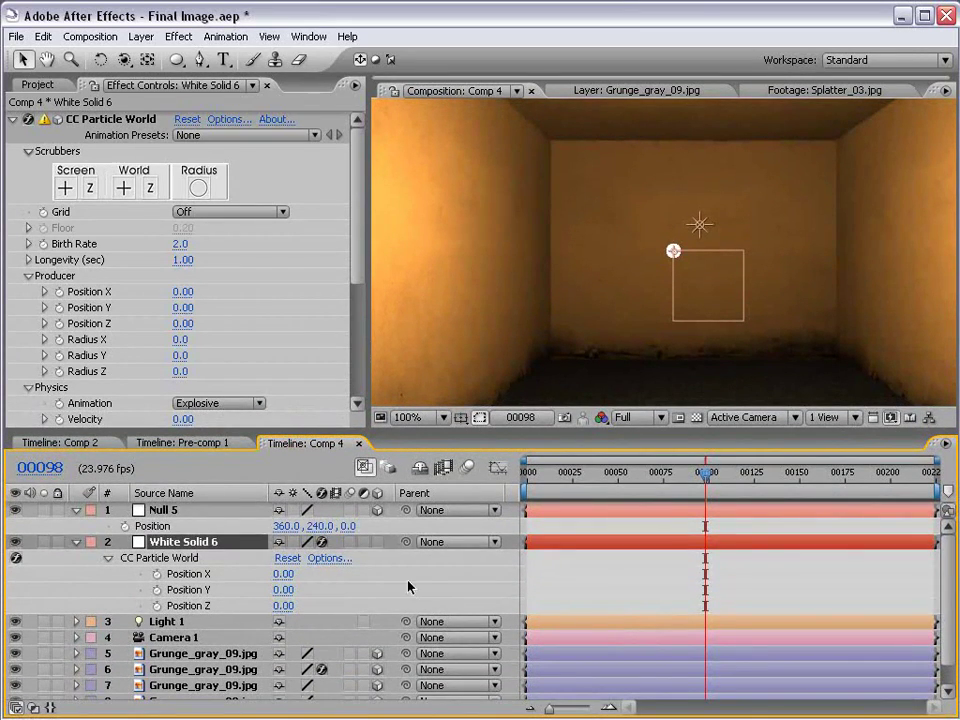
pyautogui.moveTo(381, 430); pyautogui.dragTo(380, 458)
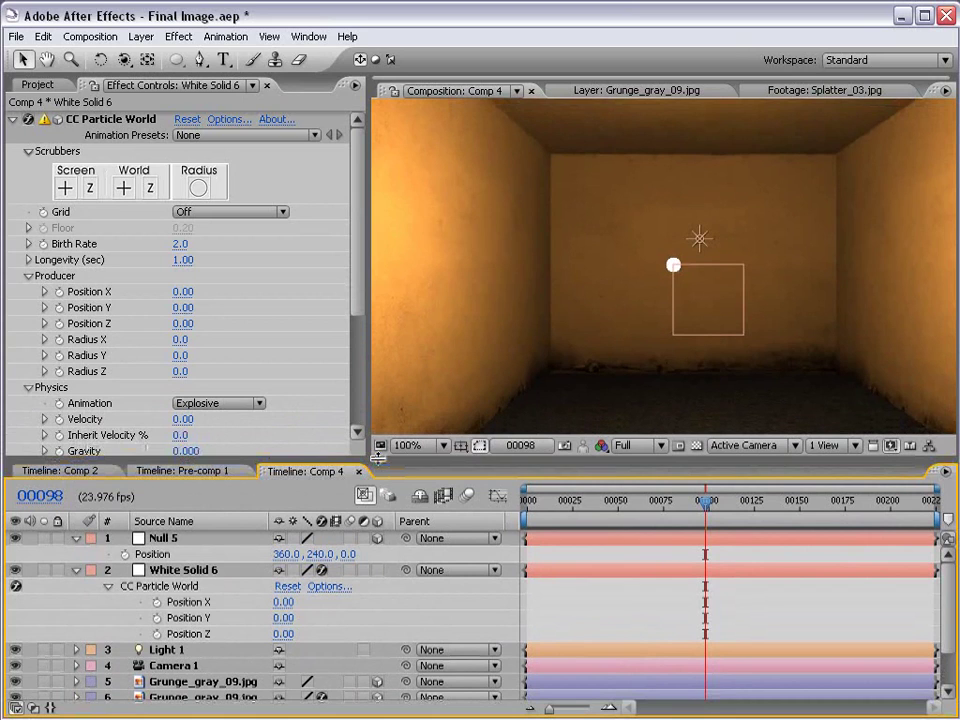
pyautogui.click(158, 570)
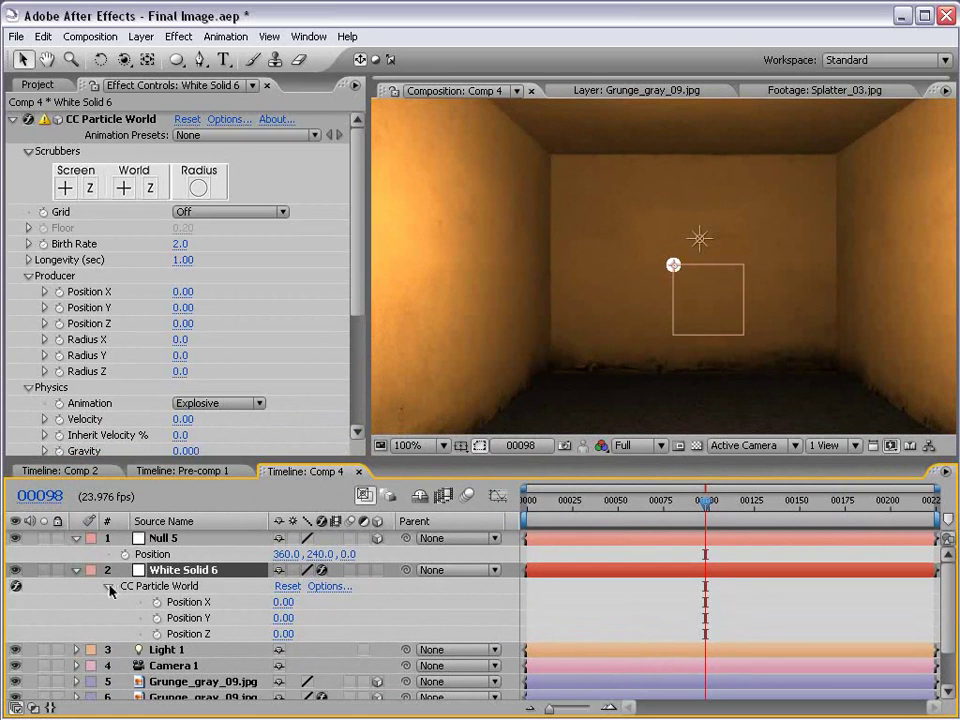
pyautogui.click(171, 556)
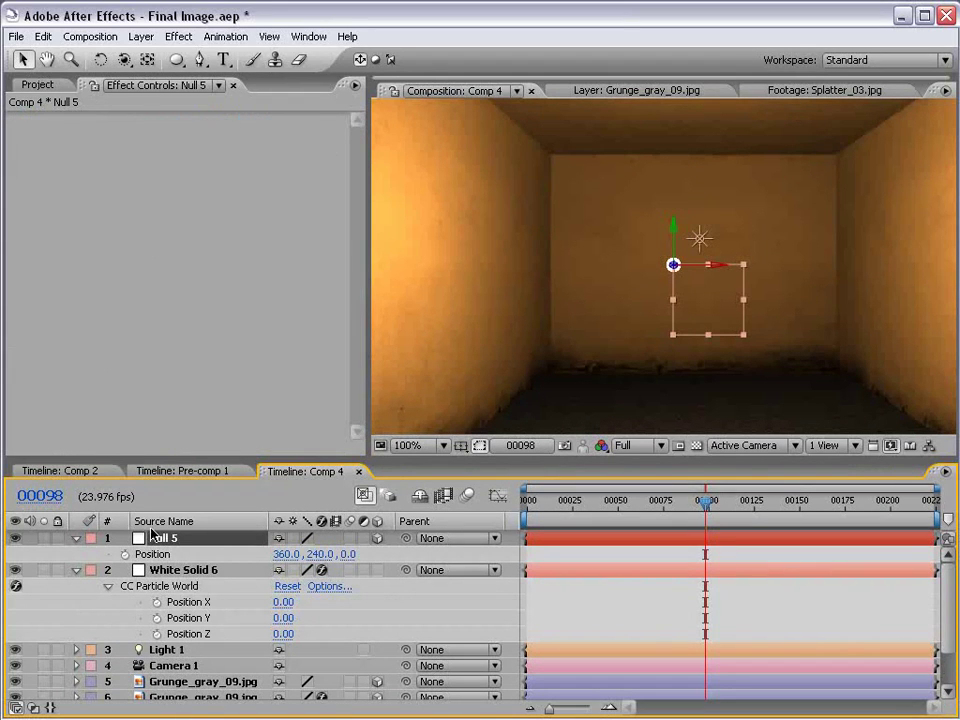
# Add an expression to the particle effect's Position X that links it to the null's X position
pyautogui.click(181, 602)
pyautogui.keyDown('alt'); pyautogui.click(157, 602); pyautogui.keyUp('alt')
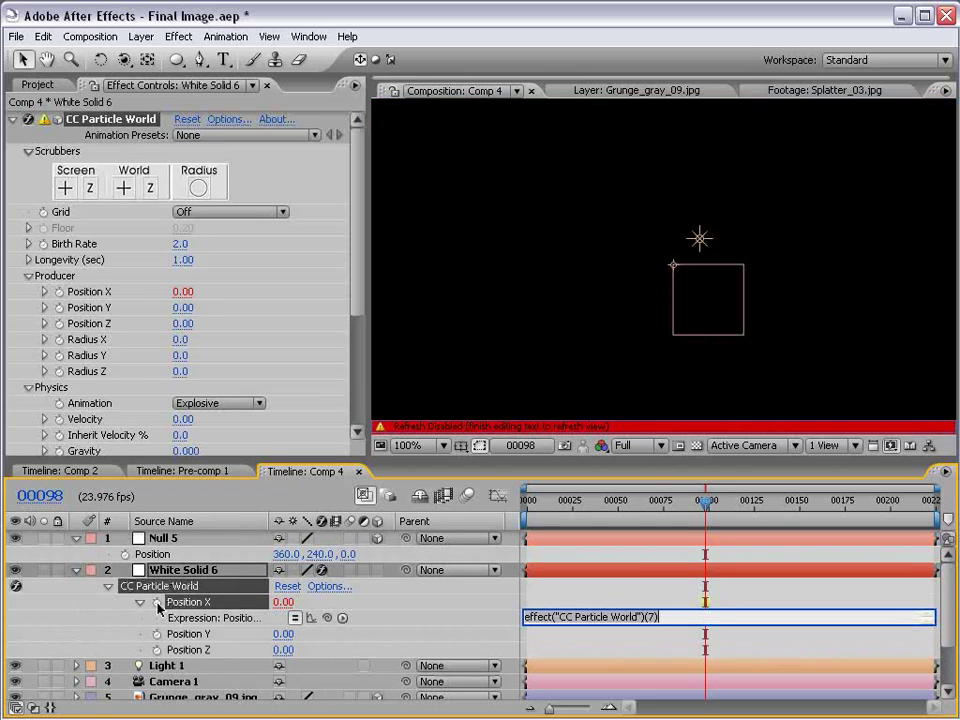
pyautogui.moveTo(327, 618); pyautogui.dragTo(163, 557)
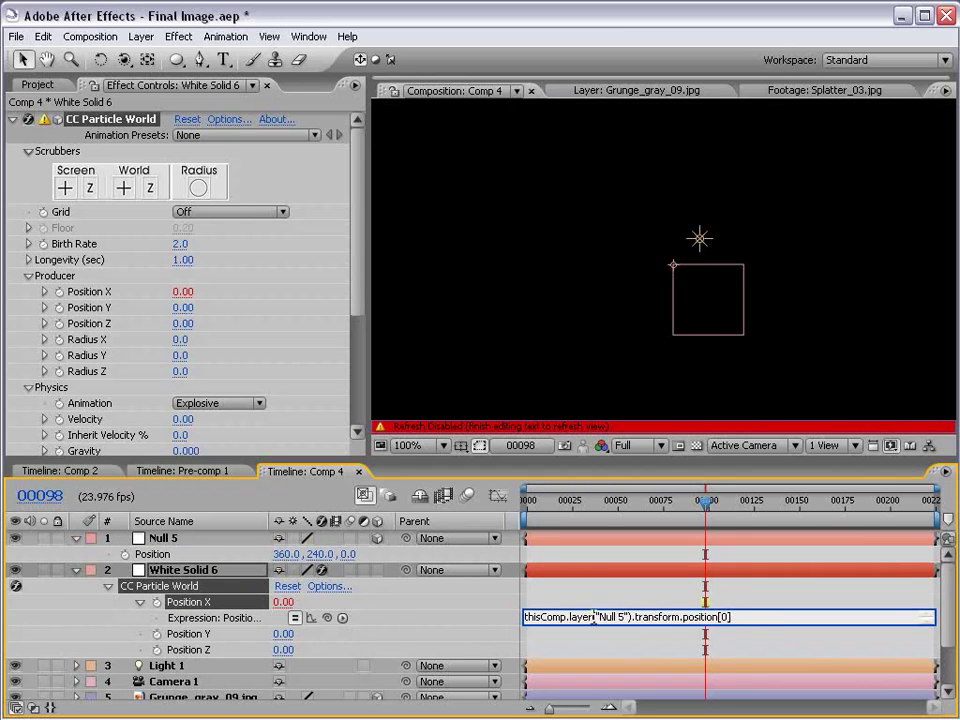
# Extend the Position X expression to x=thisComp.layer("Null 5").transform.position[0]-thisComp.width/2;
pyautogui.moveTo(531, 623); pyautogui.dragTo(532, 640)
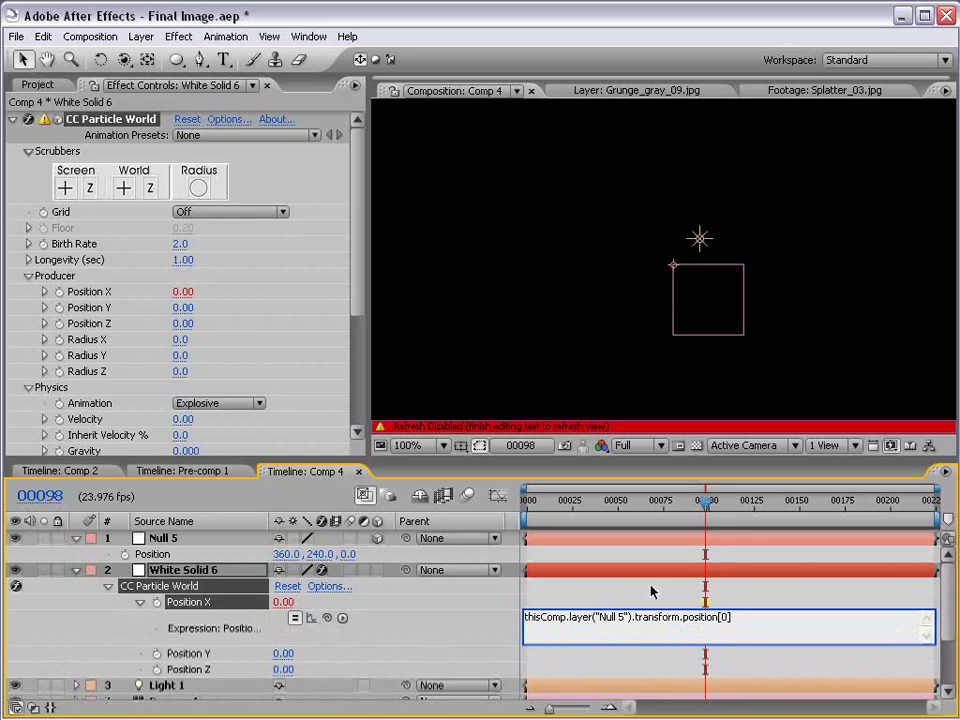
pyautogui.write('x')
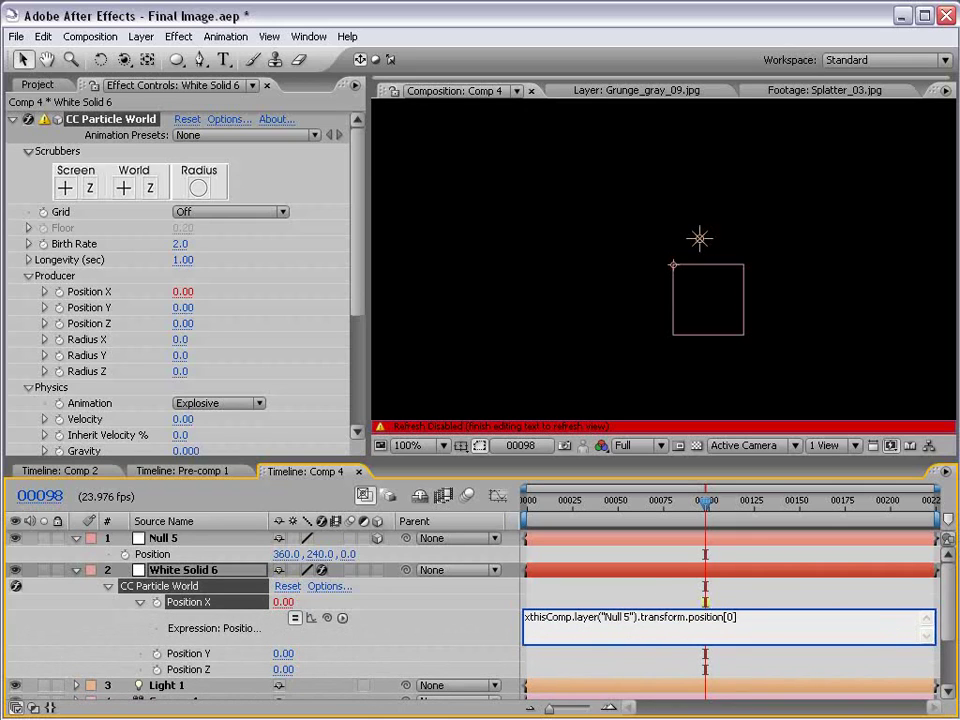
pyautogui.write('=')
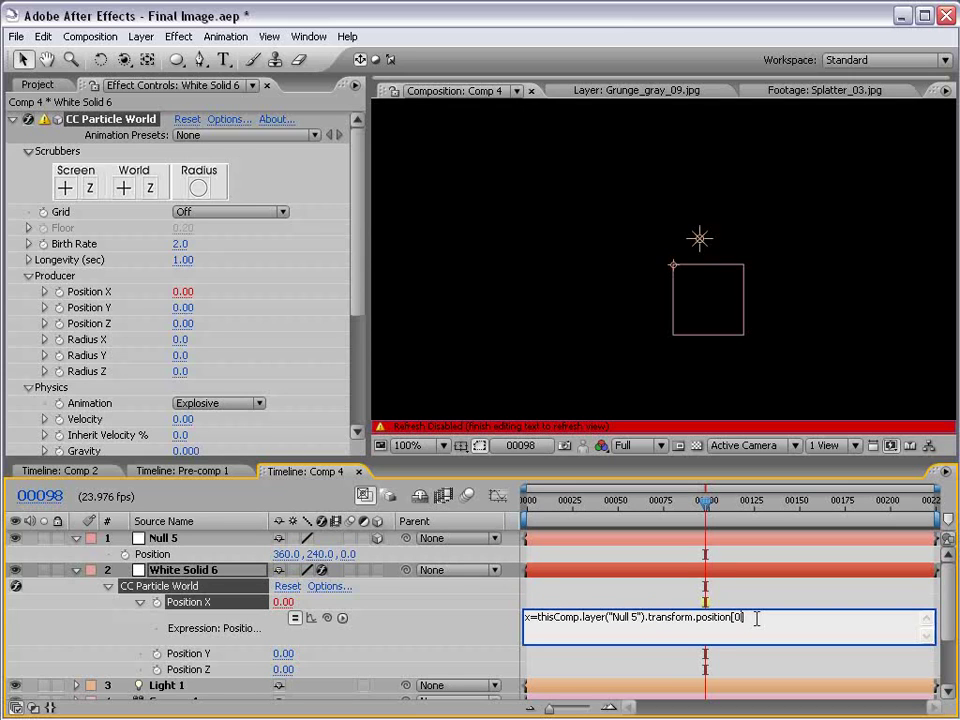
pyautogui.write('-')
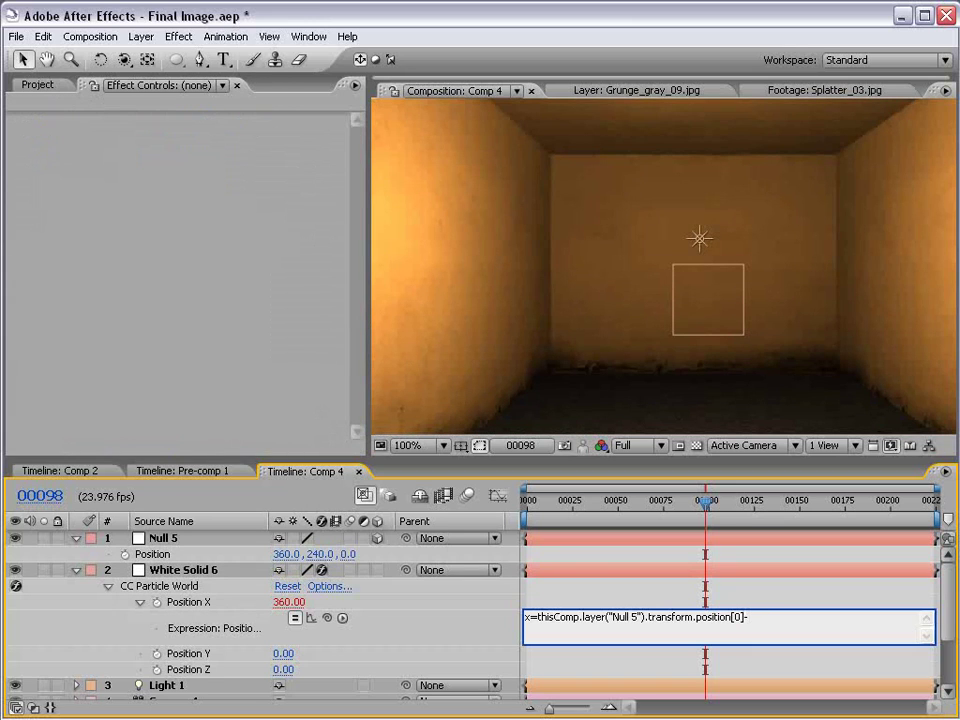
pyautogui.write('thisComp.width/2;')
pyautogui.press('KP_Enter')
# Add the second line x/thisComp.width to the Position X expression
pyautogui.moveTo(847, 626); pyautogui.dragTo(525, 617)
pyautogui.click(539, 614)
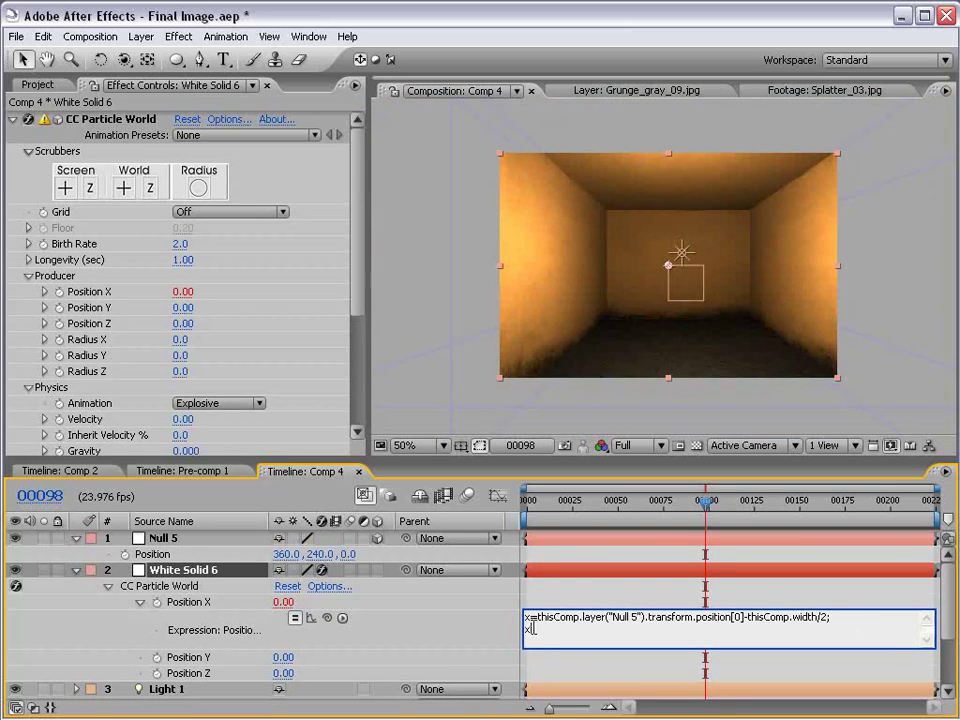
pyautogui.click(856, 617)
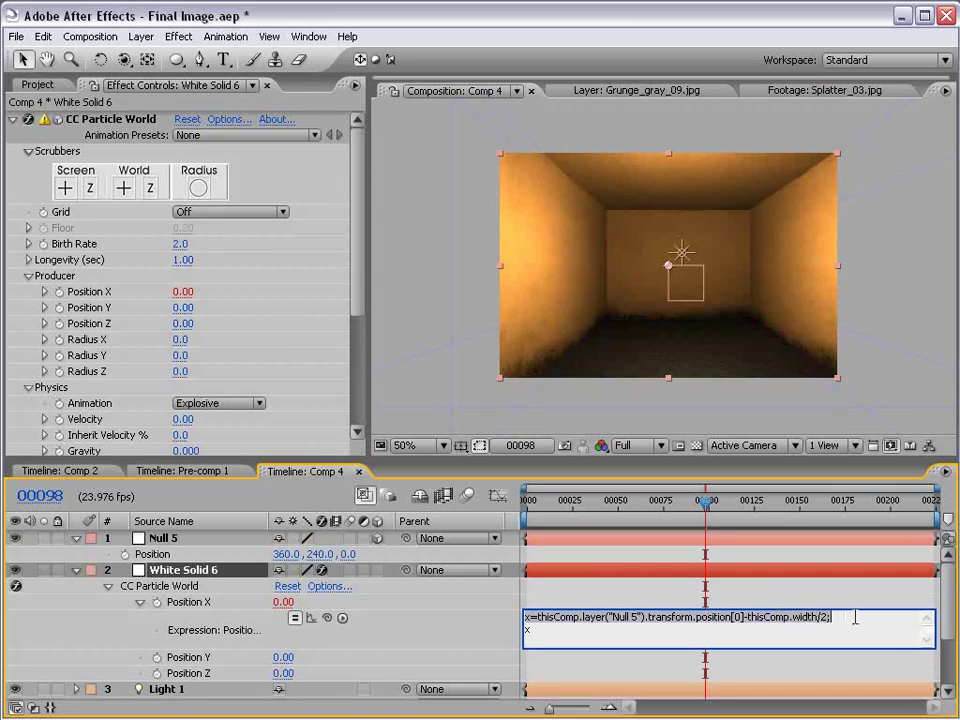
pyautogui.click(543, 630)
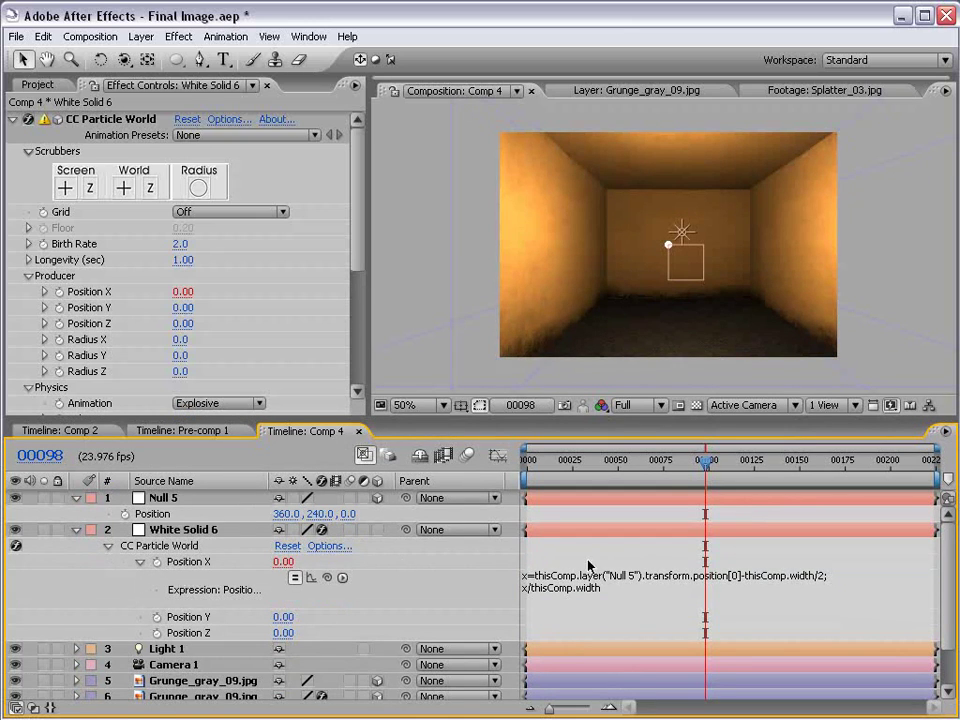
# Copy the particle effect's complete Position X expression and add it as an expression on Position Y
pyautogui.click(619, 588)
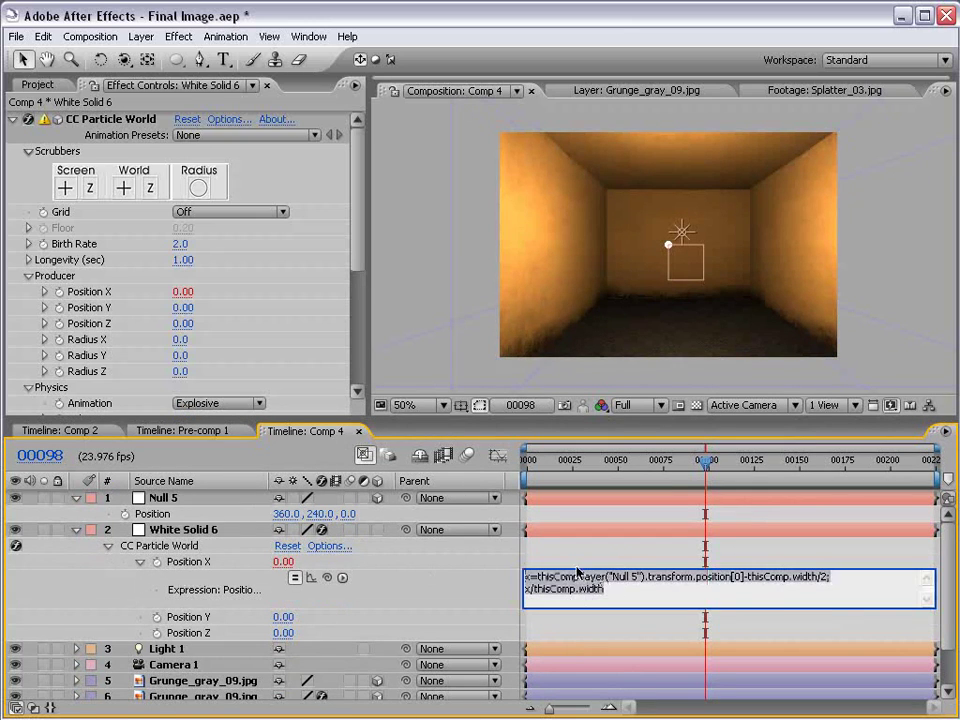
pyautogui.press('KP_Enter')
pyautogui.keyDown('alt'); pyautogui.click(157, 617); pyautogui.keyUp('alt')
pyautogui.write('x/thisComp.width')
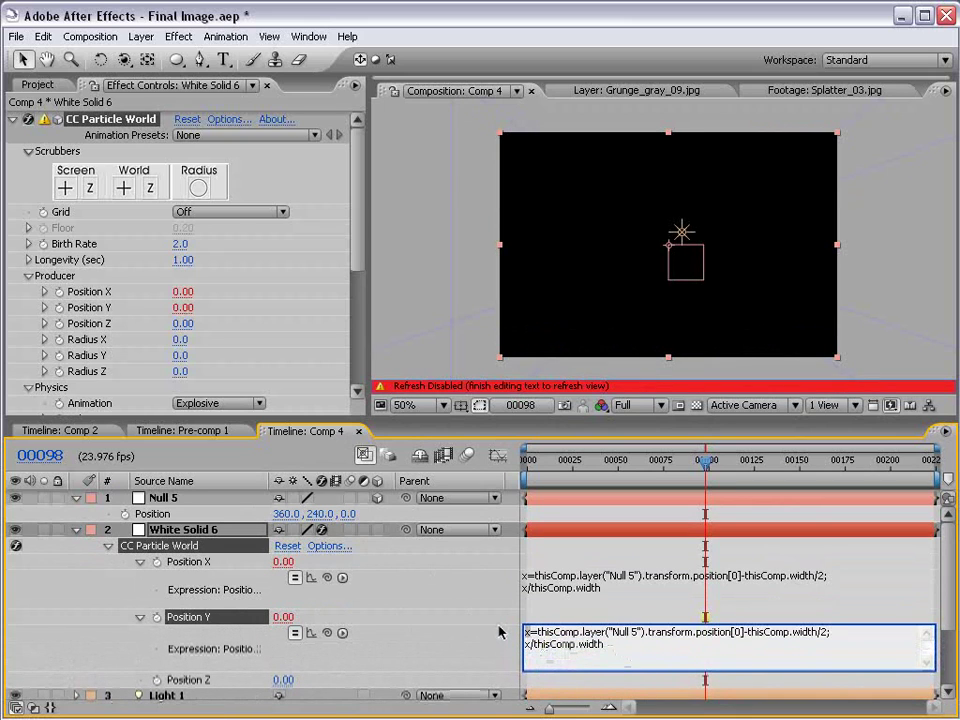
# Change the Position Y expression to y=thisComp.layer("Null 5").transform.position[1]-thisComp.height/2; followed by y/thisComp.width
pyautogui.press('BackSpace')
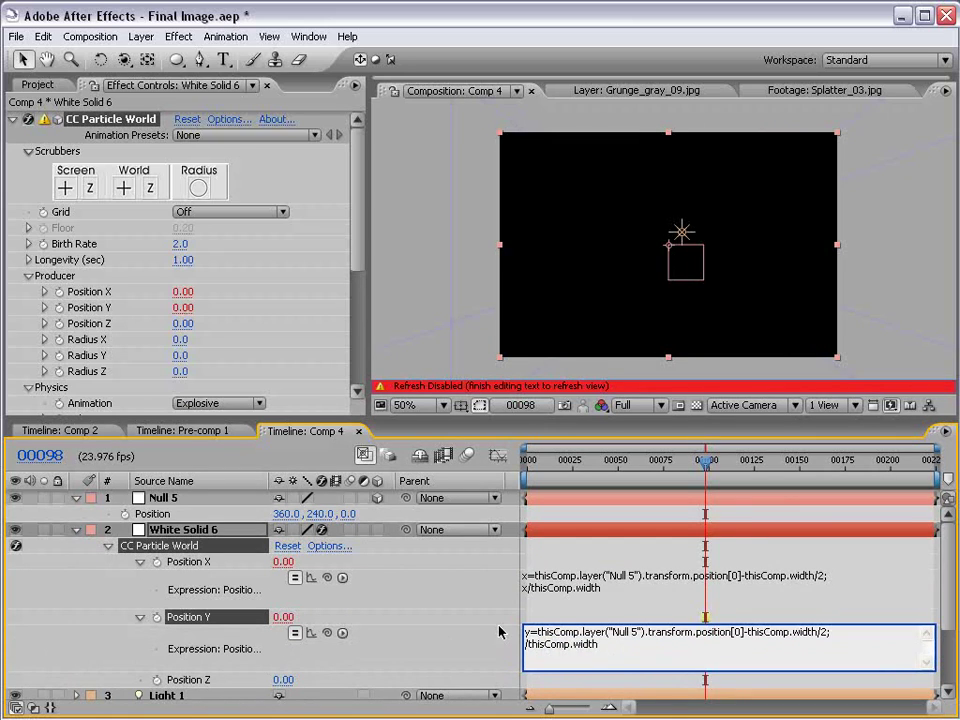
pyautogui.write('y')
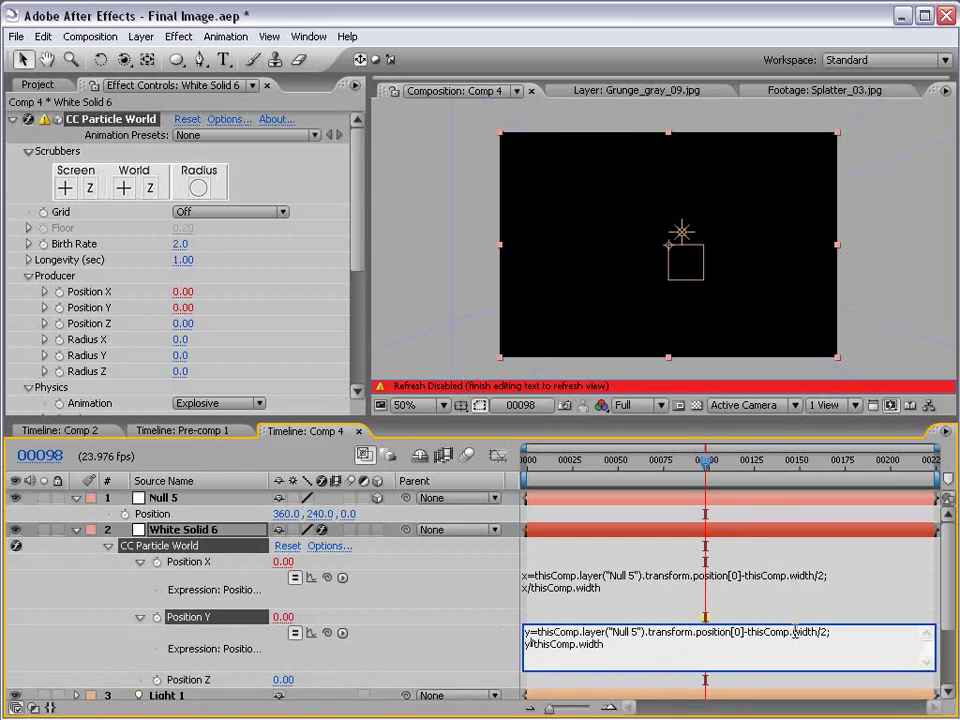
pyautogui.moveTo(793, 633); pyautogui.dragTo(913, 630)
pyautogui.write('height')
pyautogui.moveTo(601, 645); pyautogui.dragTo(493, 630)
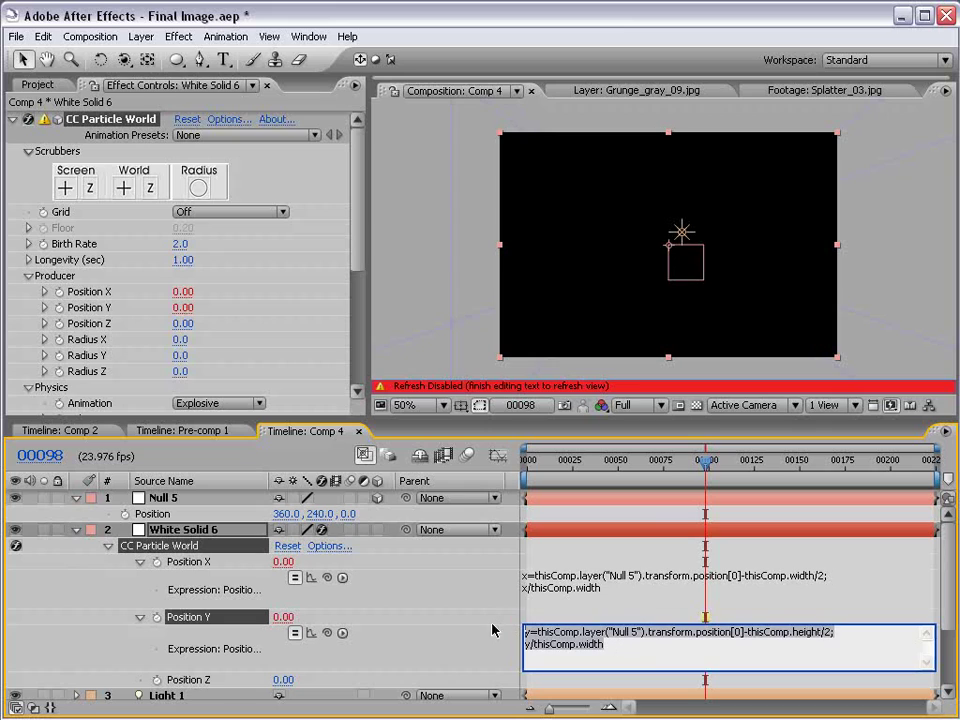
pyautogui.click(668, 650)
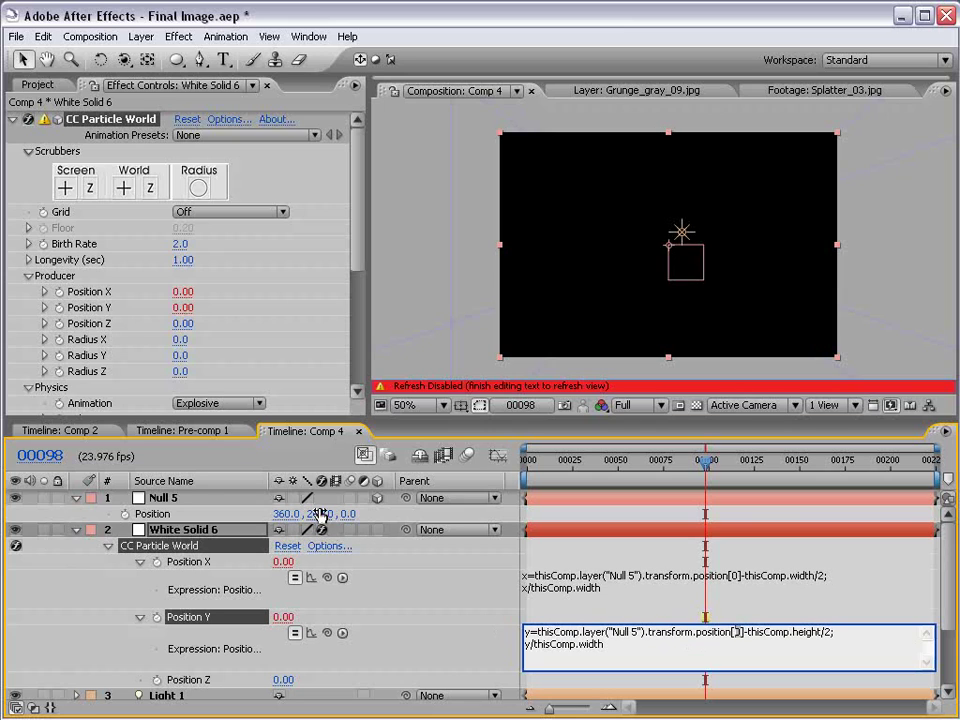
pyautogui.write('1')
pyautogui.click(646, 621)
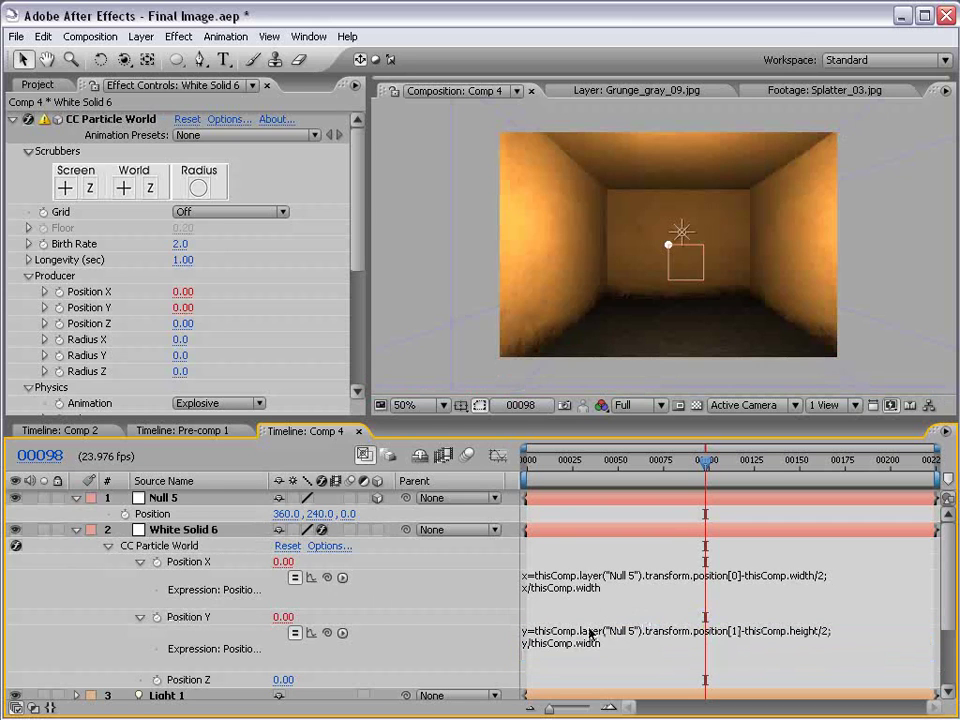
# Add the copied two-line Position X expression to Position Z and enlarge its expression field to show both lines
pyautogui.scroll(-1, 611, 626)
pyautogui.keyDown('alt'); pyautogui.click(157, 659); pyautogui.keyUp('alt')
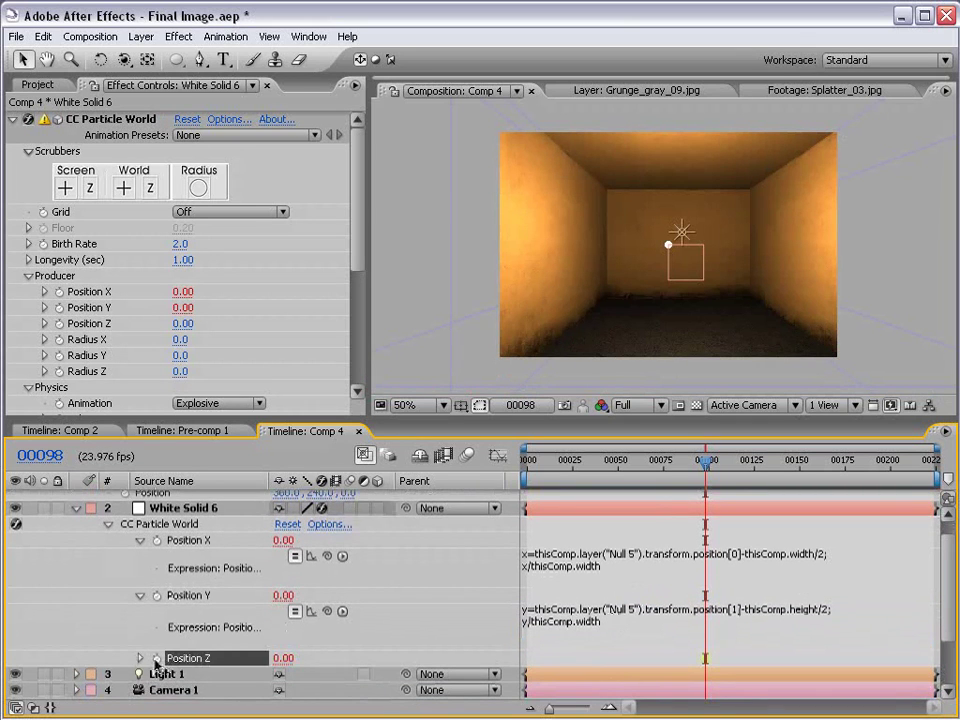
pyautogui.write('x/thisComp.width')
pyautogui.press('Up')
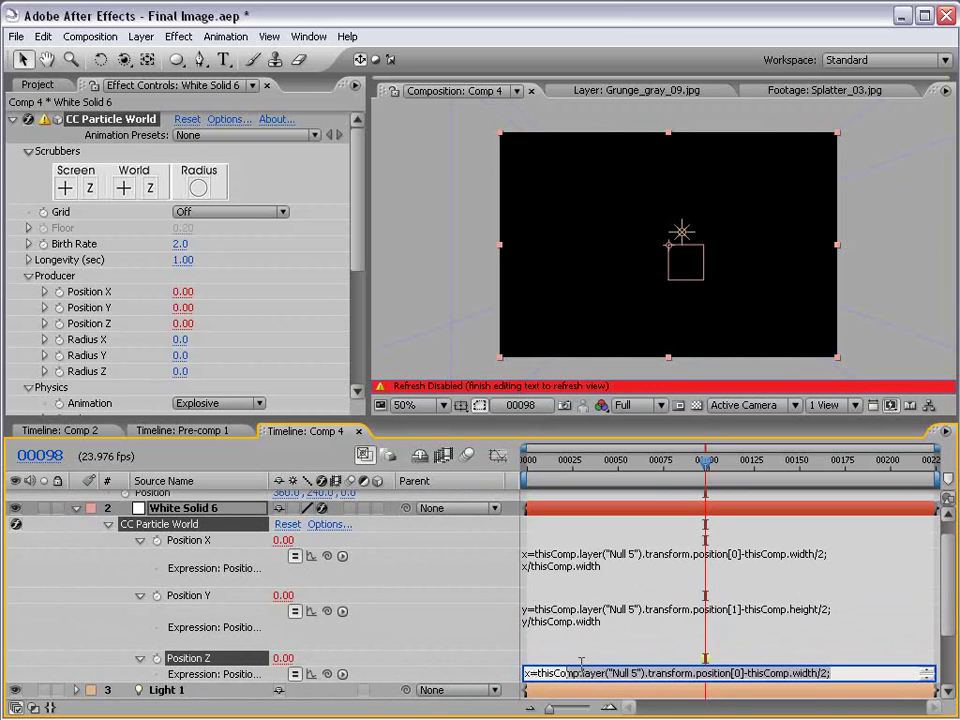
pyautogui.click(672, 683)
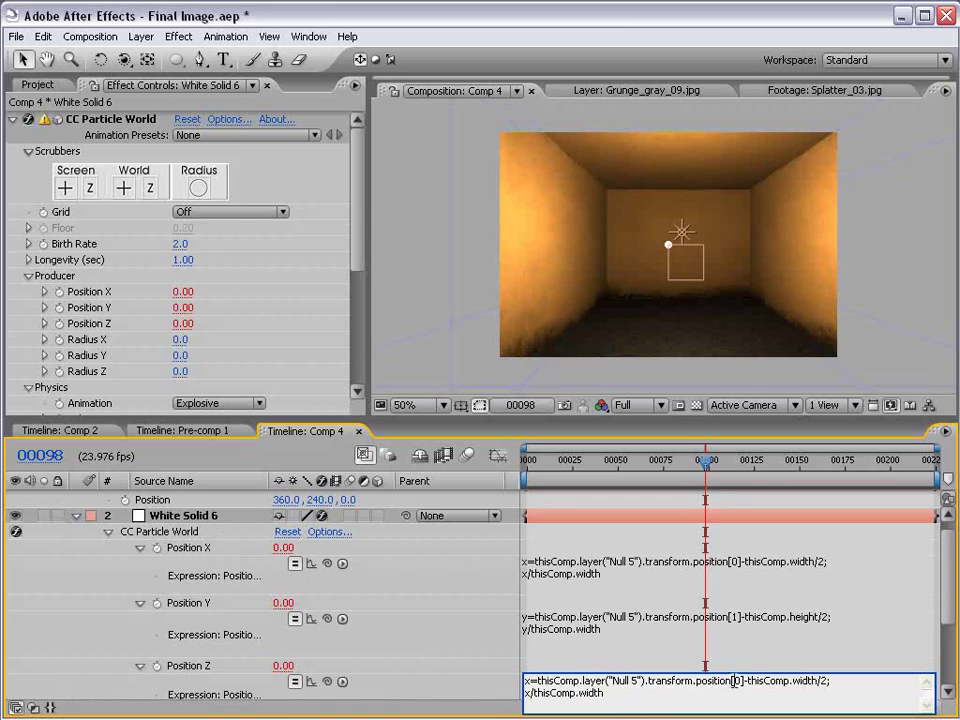
# Make the Position Z expression read position[2] and remove the -thisComp.width/2 offset
pyautogui.write('2')
pyautogui.moveTo(828, 681); pyautogui.dragTo(745, 681)
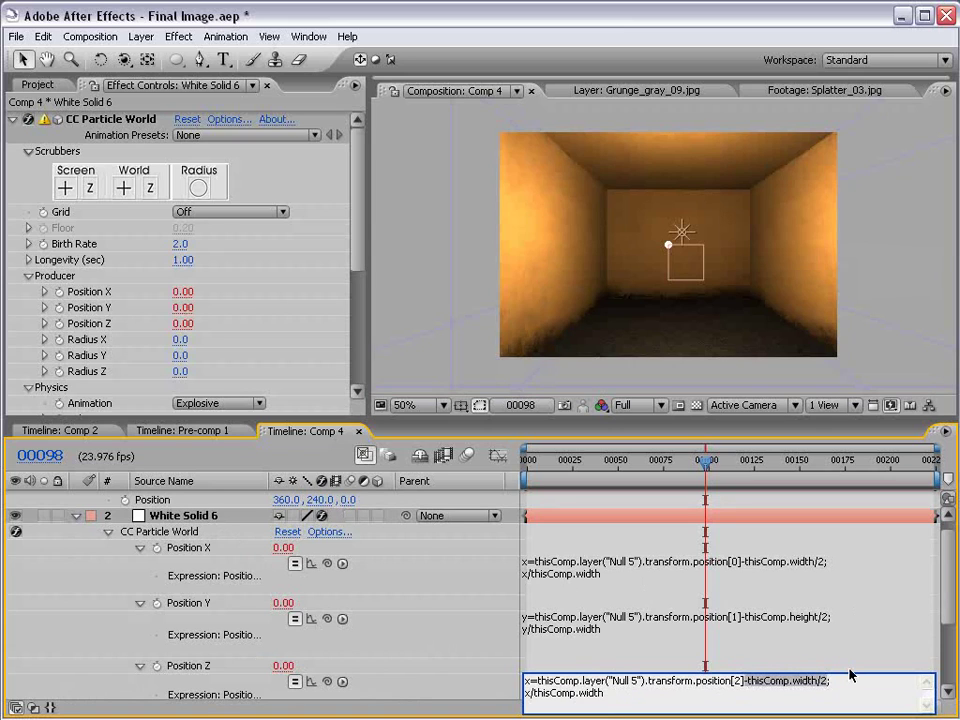
pyautogui.press('BackSpace')
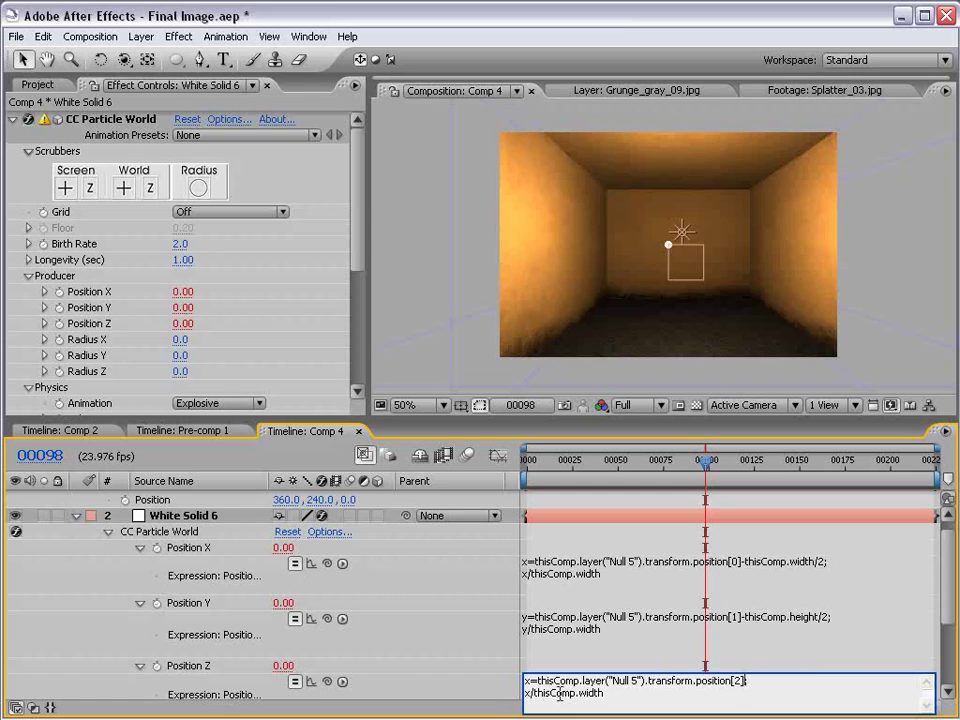
# Rename the variable to z in both lines of the Position Z expression and apply it
pyautogui.press('BackSpace')
pyautogui.write('y')
pyautogui.press('BackSpace')
pyautogui.write('z')
pyautogui.press('BackSpace')
pyautogui.write('Z')
pyautogui.press('BackSpace')
pyautogui.write('z')
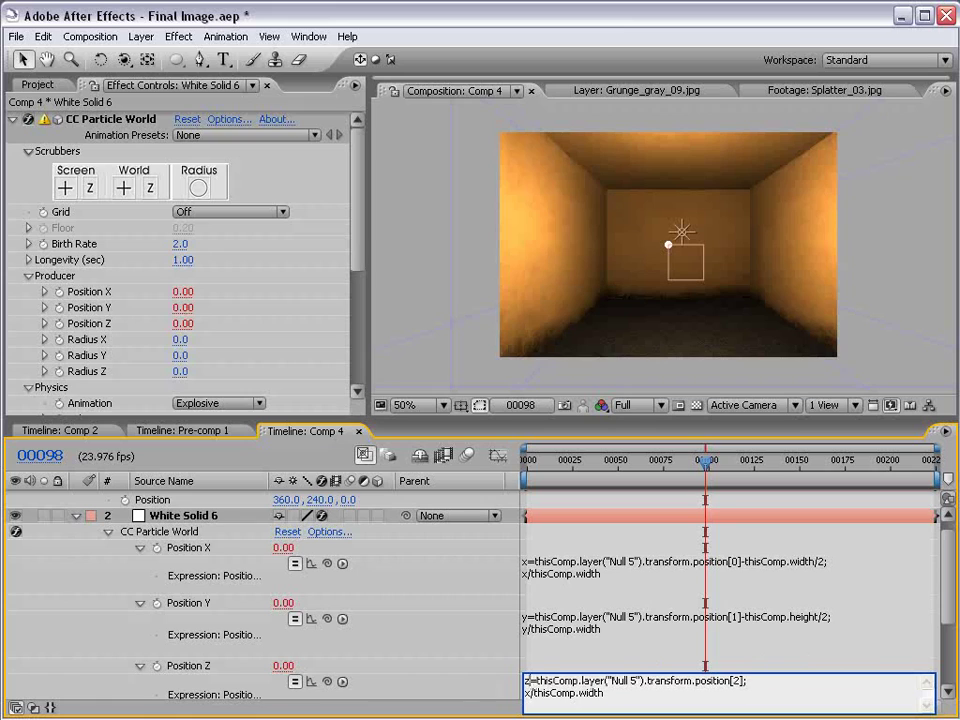
pyautogui.press('BackSpace')
pyautogui.write('z')
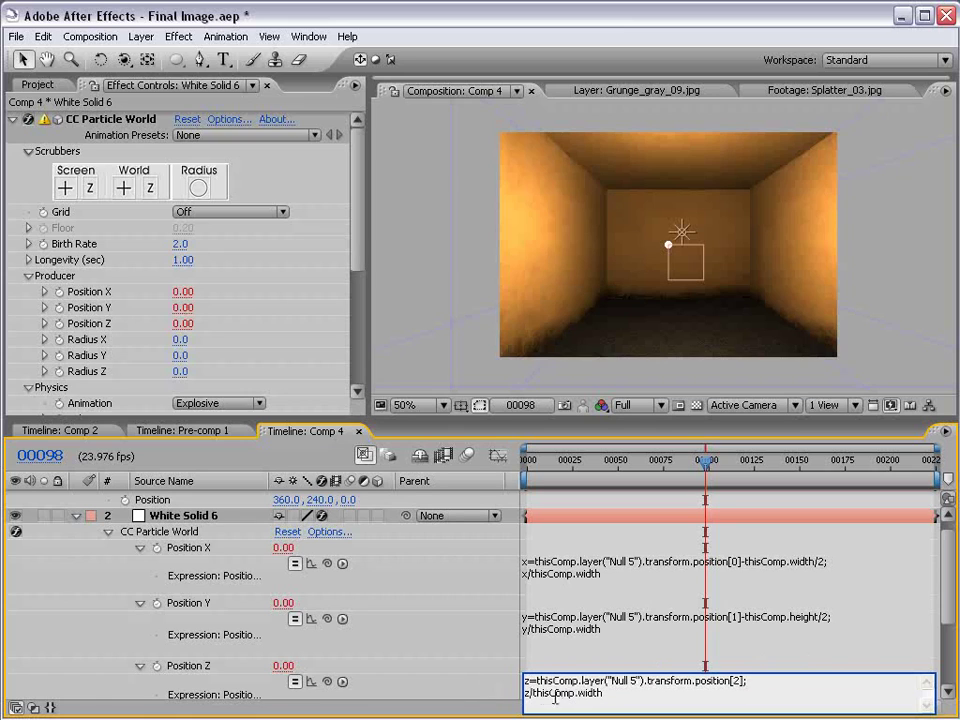
pyautogui.moveTo(610, 692); pyautogui.dragTo(504, 682)
pyautogui.click(582, 686)
pyautogui.moveTo(614, 690); pyautogui.dragTo(538, 691)
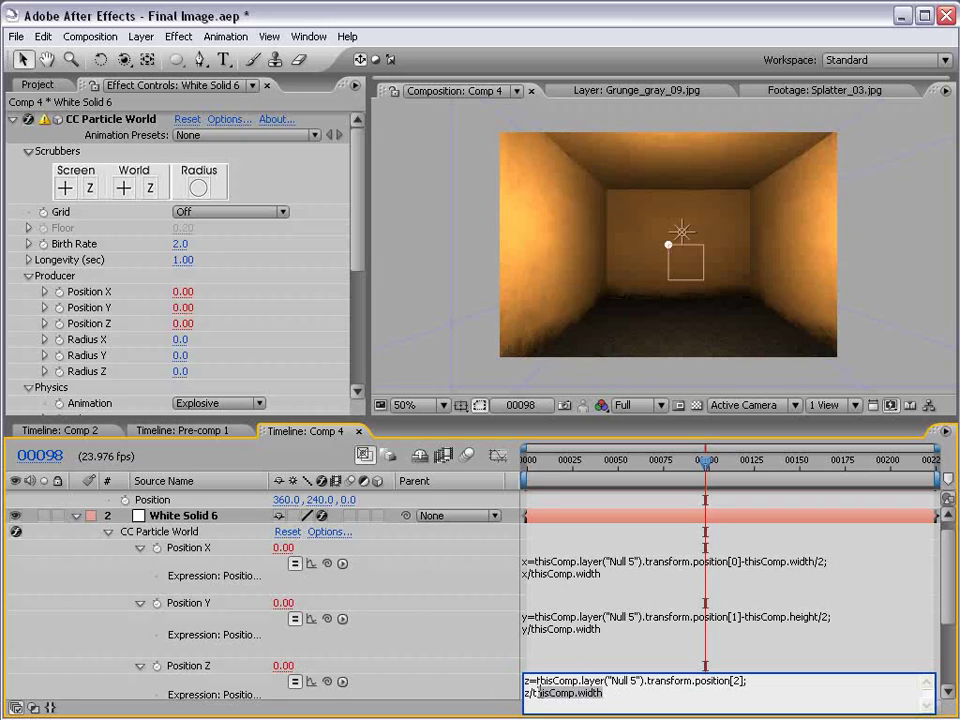
pyautogui.click(564, 645)
pyautogui.click(565, 560)
pyautogui.click(546, 624)
pyautogui.click(545, 668)
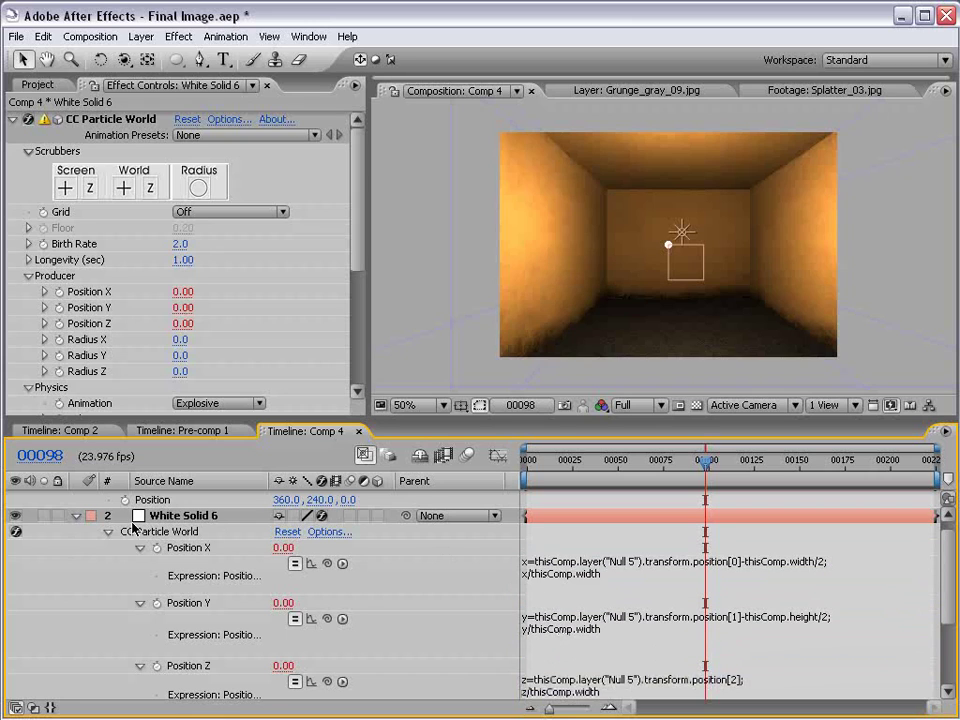
# Move the null in the composition toward the camera and the room's right wall, to about 500, 240, -382
pyautogui.click(690, 262)
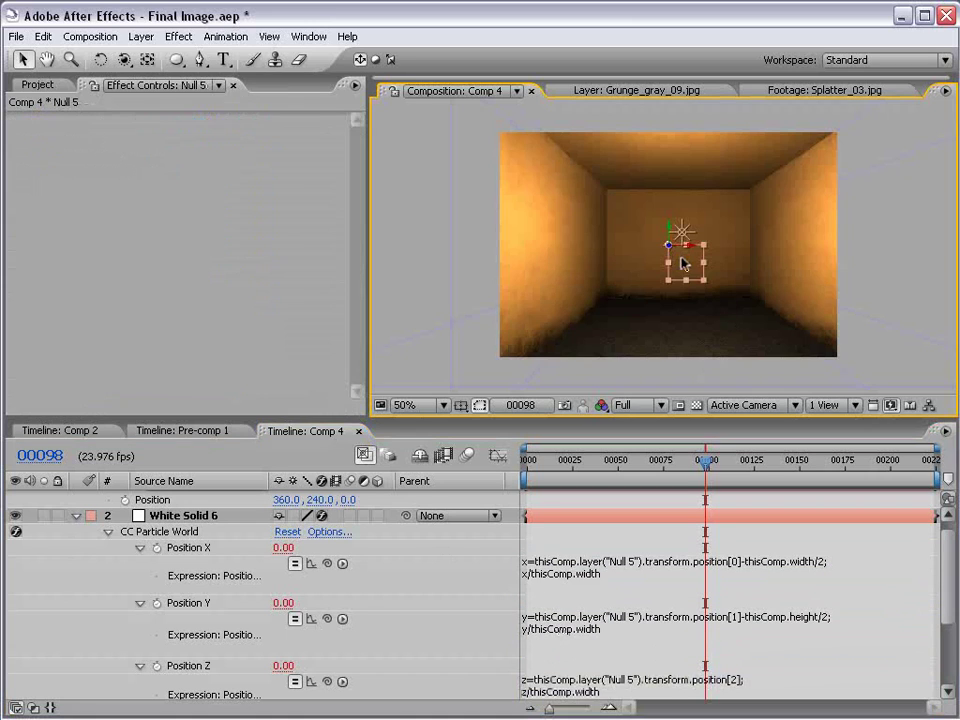
pyautogui.scroll(1, 546, 543)
pyautogui.press('h')
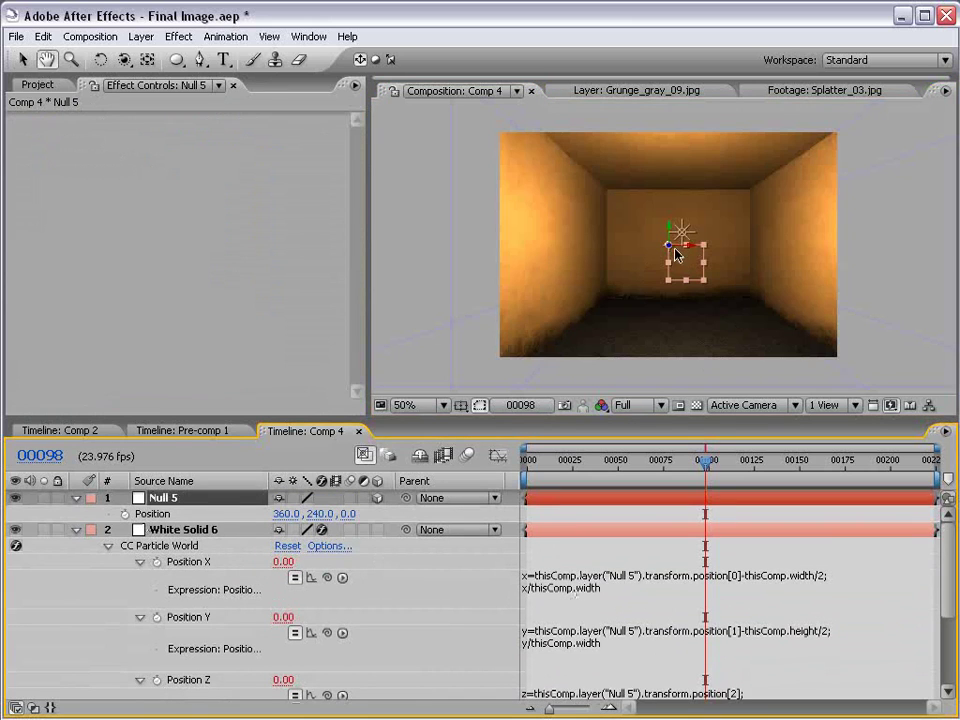
pyautogui.press('v')
pyautogui.press('F2')
pyautogui.click(567, 500)
pyautogui.moveTo(679, 250); pyautogui.dragTo(905, 330)
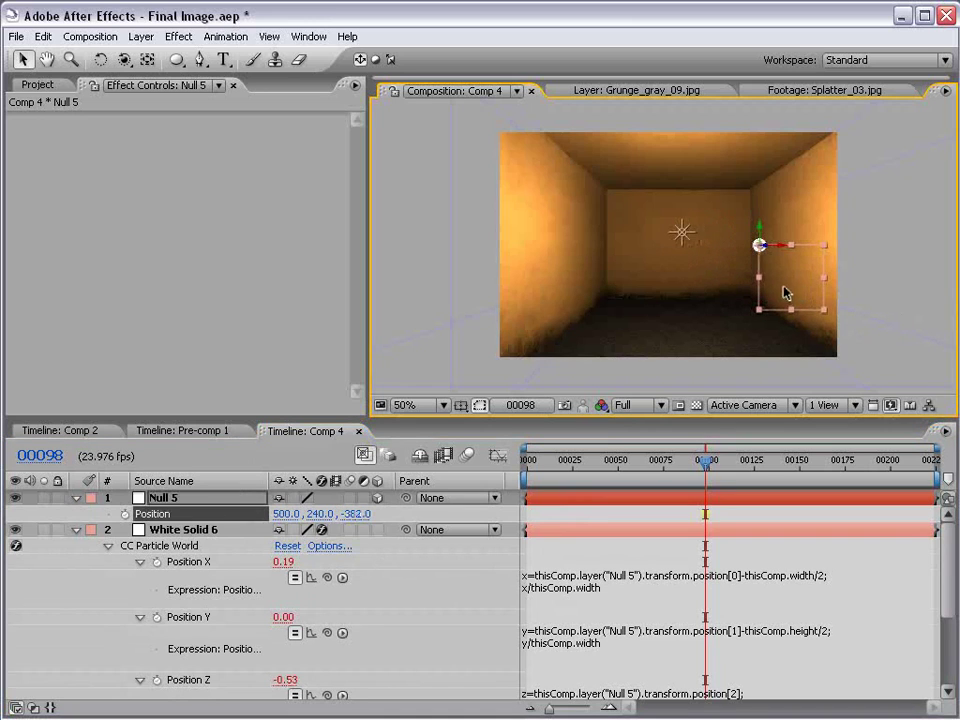
pyautogui.click(581, 500)
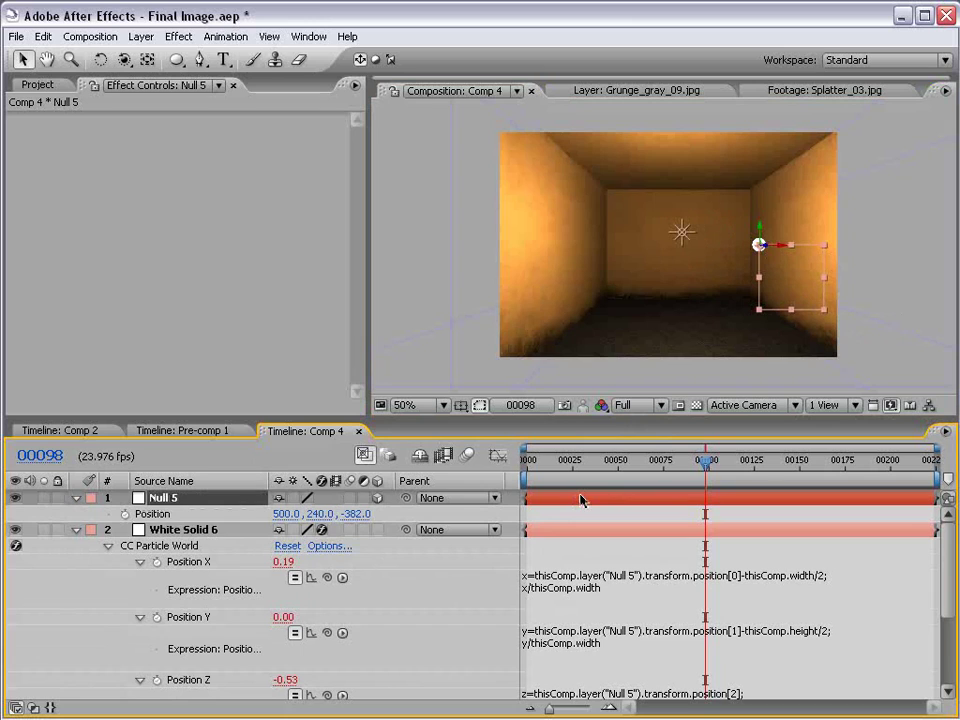
# Add the expression wiggle(3,50) to the null's Position and scrub to frame 36 to check the streak
pyautogui.keyDown('alt'); pyautogui.click(124, 513); pyautogui.keyUp('alt')
pyautogui.write('wiggle(3,50')
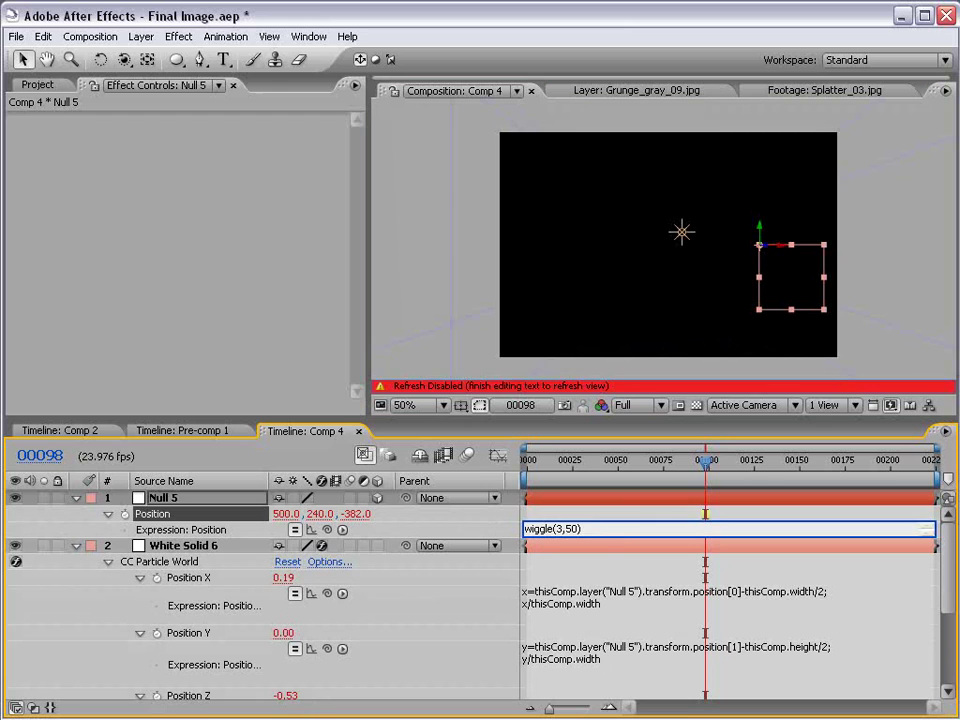
pyautogui.click(570, 519)
pyautogui.click(572, 462)
pyautogui.moveTo(572, 462)
pyautogui.mouseDown()
pyautogui.moveTo(789, 458)
pyautogui.moveTo(591, 461)
pyautogui.mouseUp()
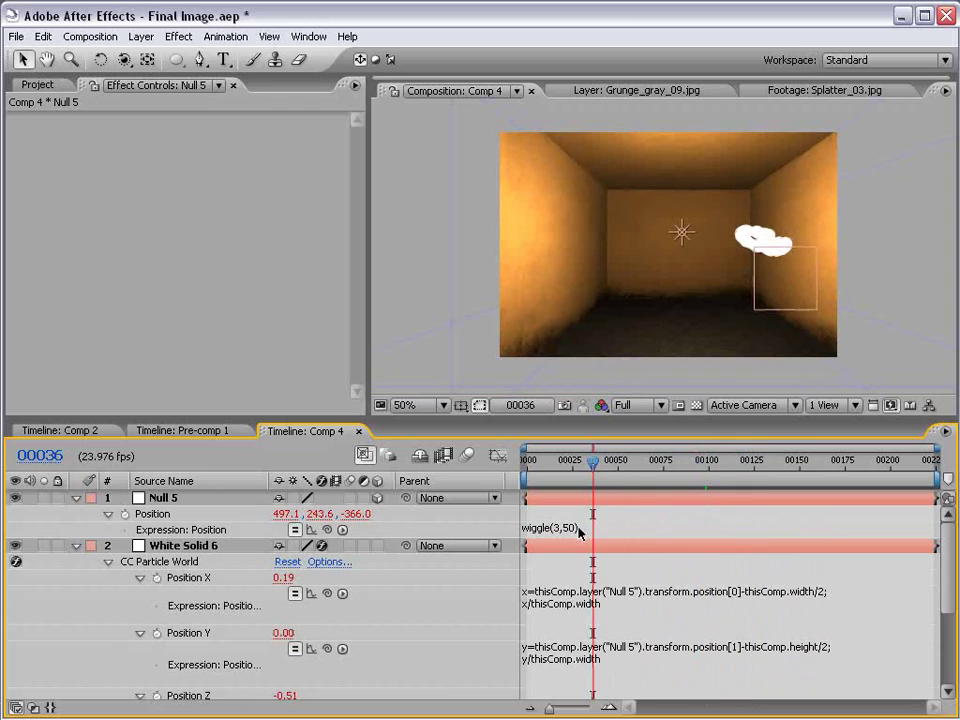
# Increase the null's Position expression to wiggle(3,100) and preview the streak's motion
pyautogui.click(579, 530)
pyautogui.doubleClick(572, 528)
pyautogui.write('100')
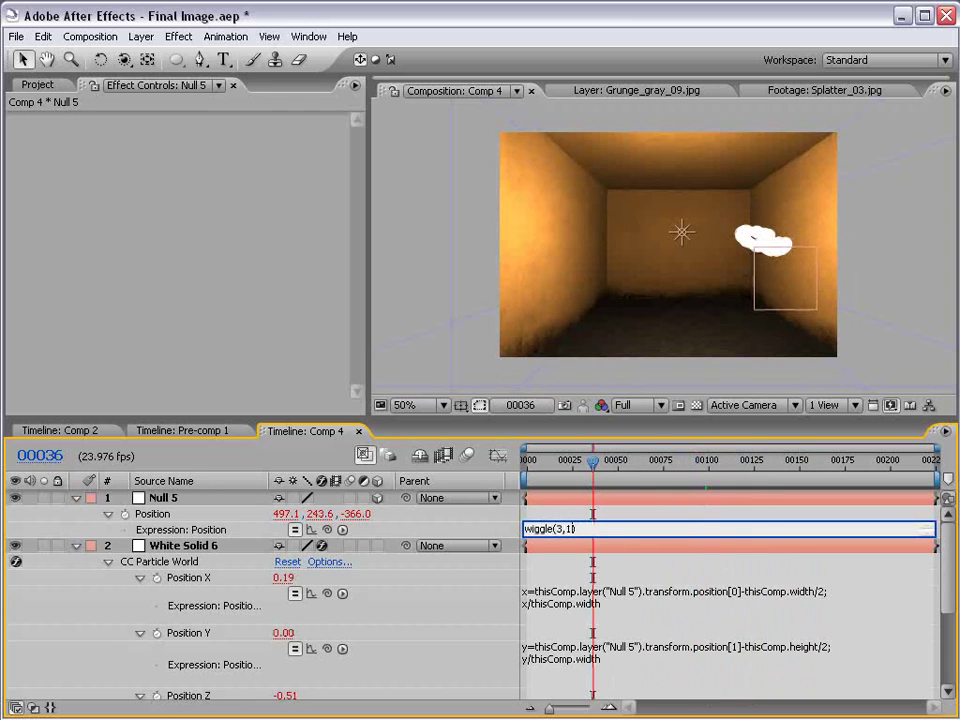
pyautogui.click(621, 515)
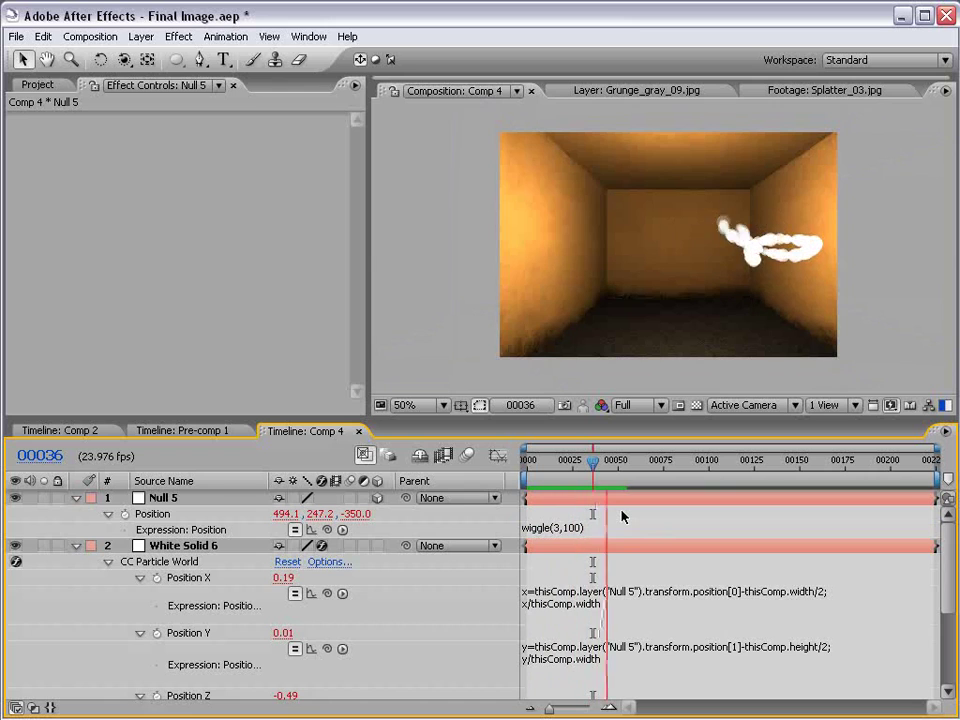
pyautogui.moveTo(593, 461)
pyautogui.mouseDown()
pyautogui.moveTo(516, 474)
pyautogui.moveTo(593, 463)
pyautogui.mouseUp()
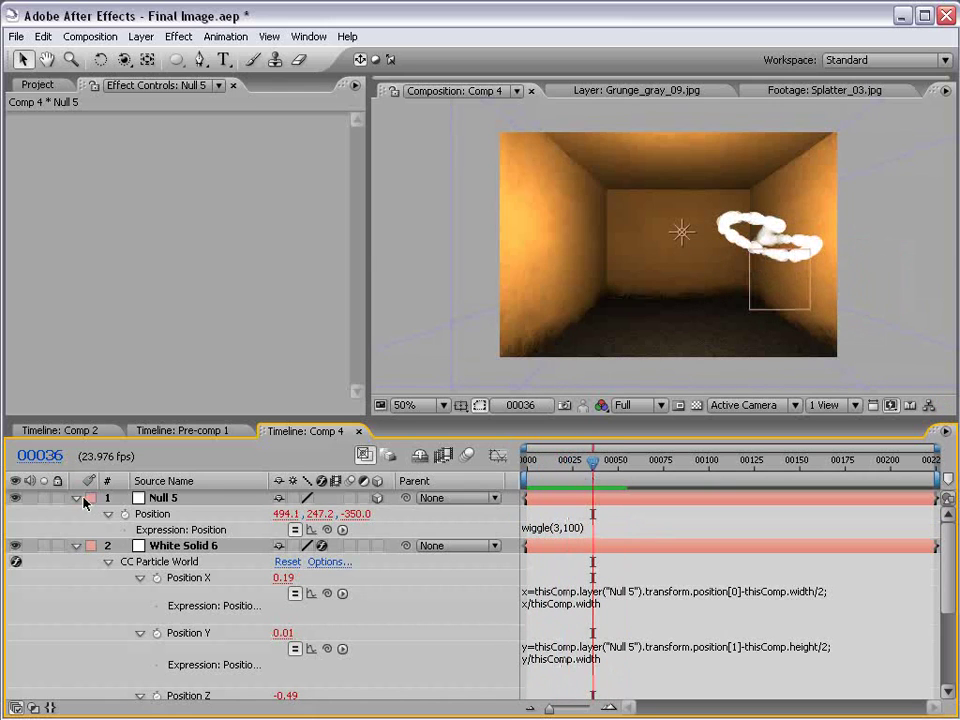
# Collapse the null's and the white solid's properties in the timeline and select the white solid
pyautogui.click(76, 498)
pyautogui.click(172, 498)
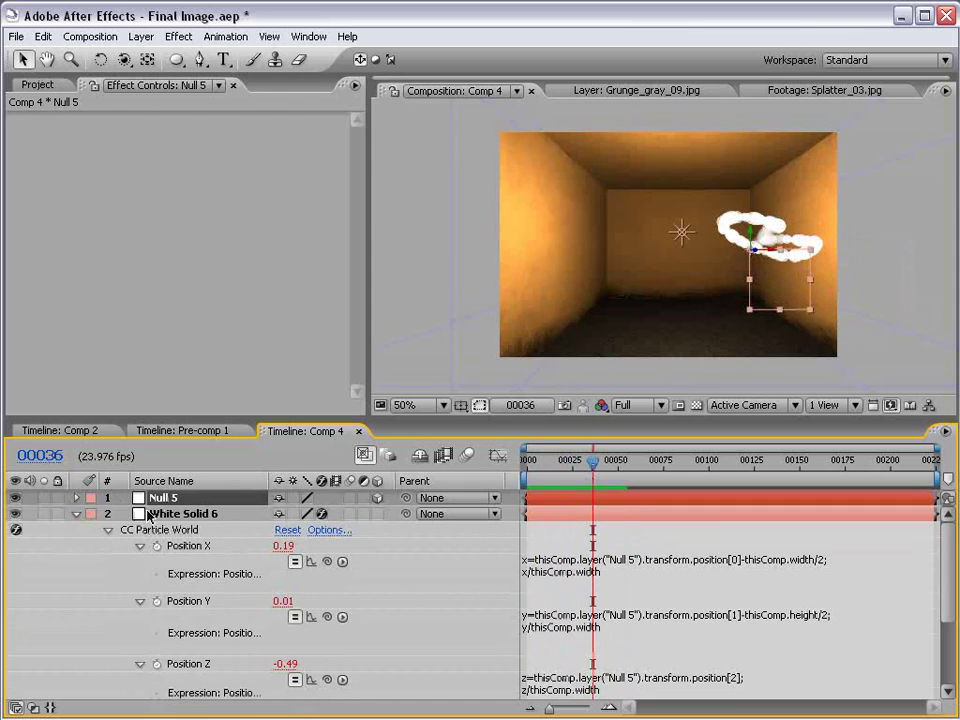
pyautogui.click(150, 514)
pyautogui.click(76, 514)
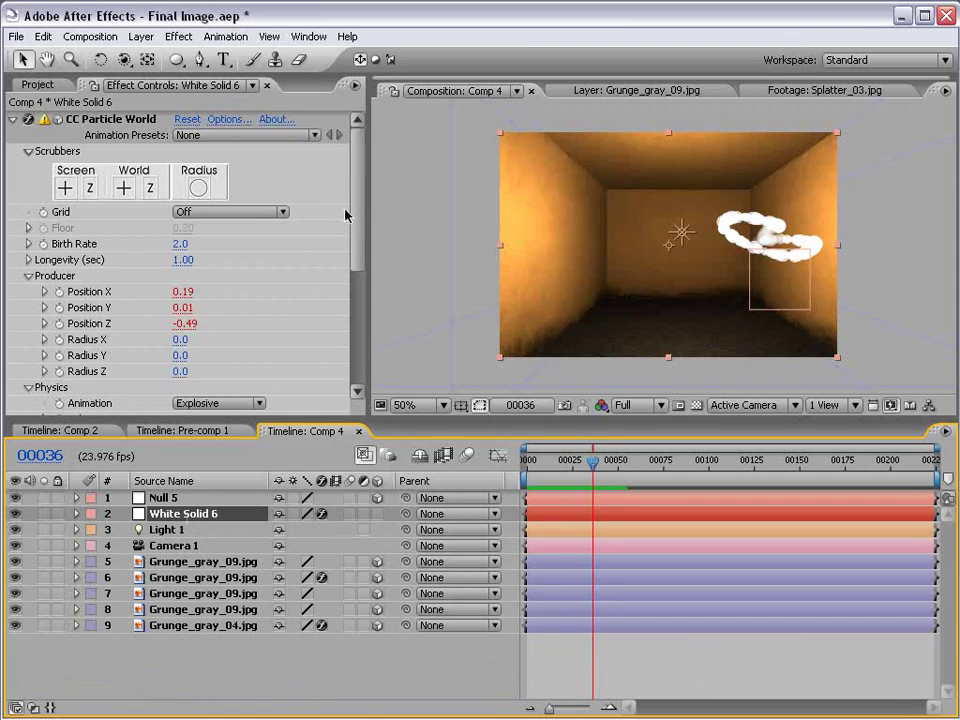
# Set the particles' Birth Size to 0.200 and Death Size to 0.000
pyautogui.scroll(-5, 345, 215)
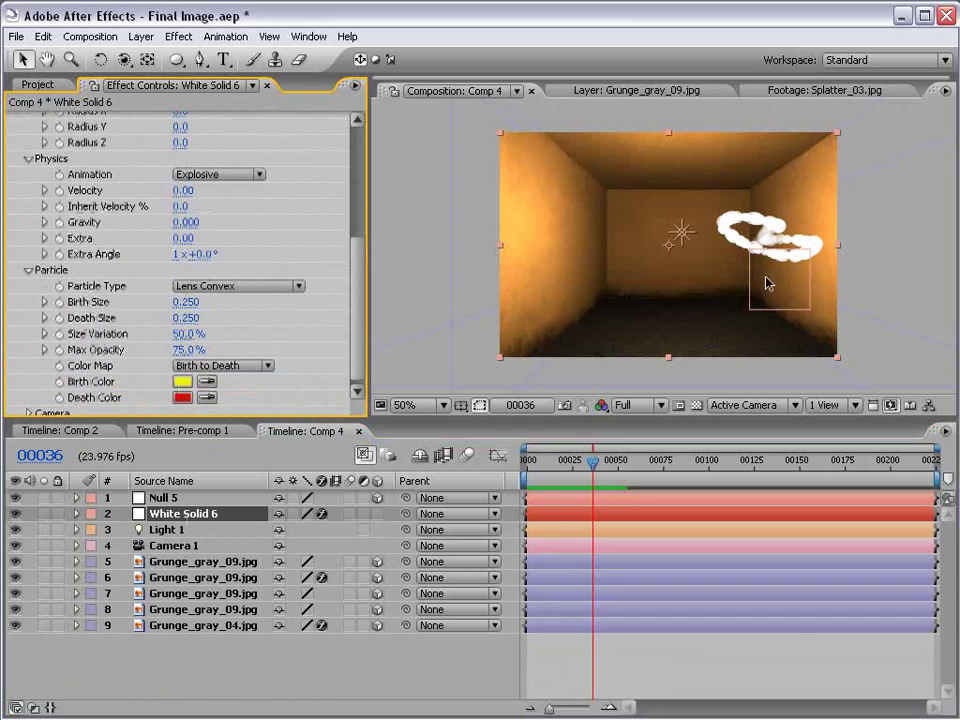
pyautogui.moveTo(190, 303); pyautogui.dragTo(110, 318)
pyautogui.moveTo(183, 303)
pyautogui.mouseDown()
pyautogui.moveTo(203, 303)
pyautogui.moveTo(191, 302)
pyautogui.mouseUp()
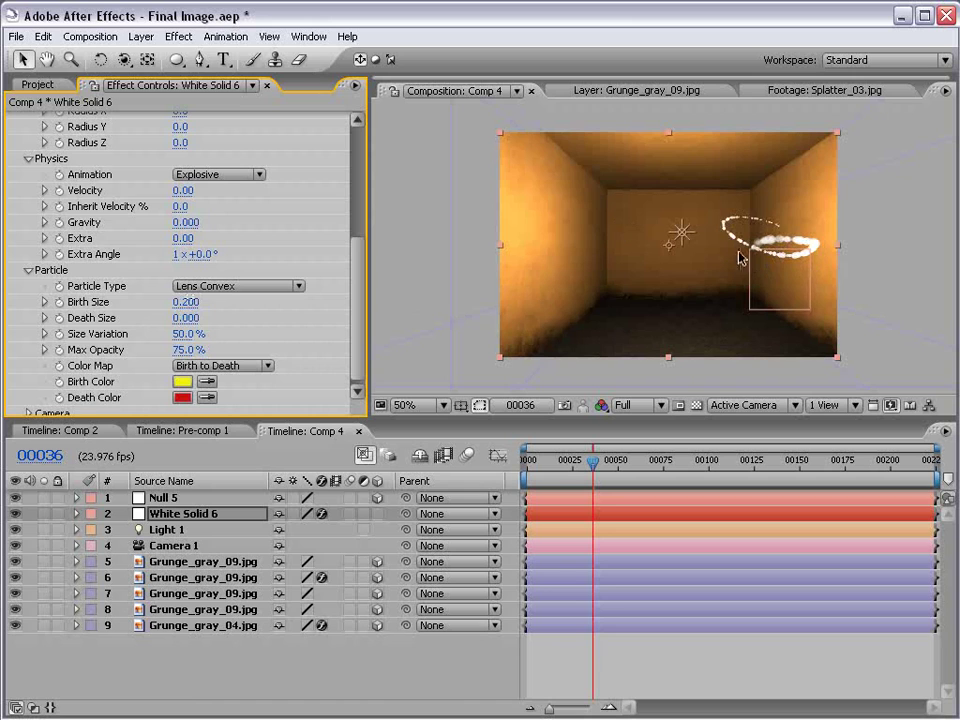
# Raise the particle Birth Rate to 75 and reduce Birth Size to 0.090 for a thin, continuous streak
pyautogui.moveTo(360, 295); pyautogui.dragTo(352, 180)
pyautogui.moveTo(183, 252); pyautogui.dragTo(386, 210)
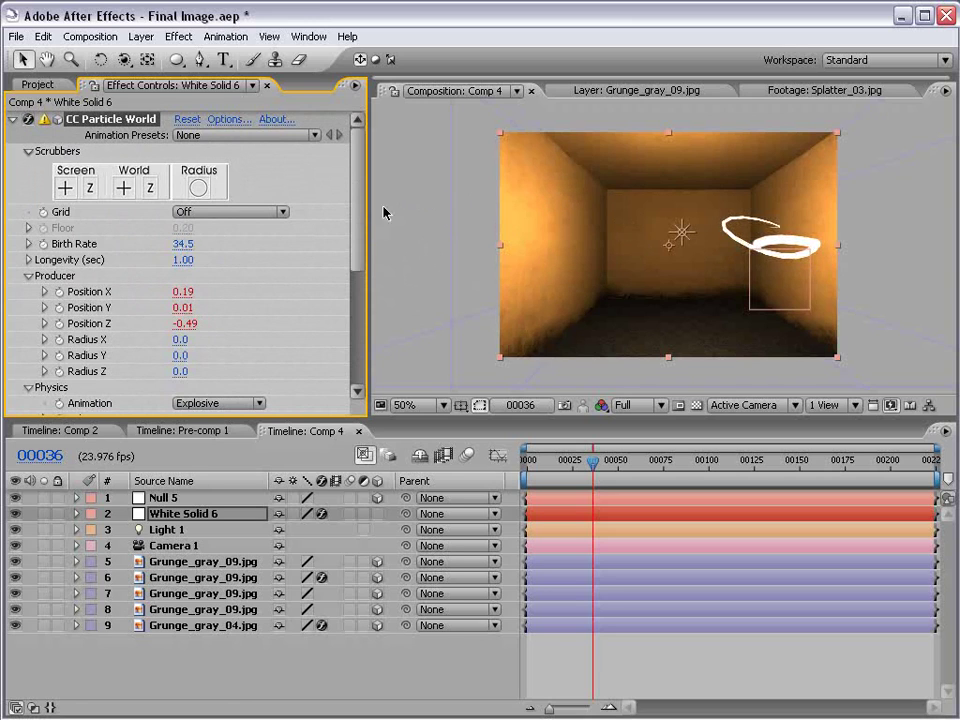
pyautogui.click(183, 244)
pyautogui.write('75')
pyautogui.press('Return')
pyautogui.scroll(-3, 352, 293)
pyautogui.scroll(-3, 352, 293)
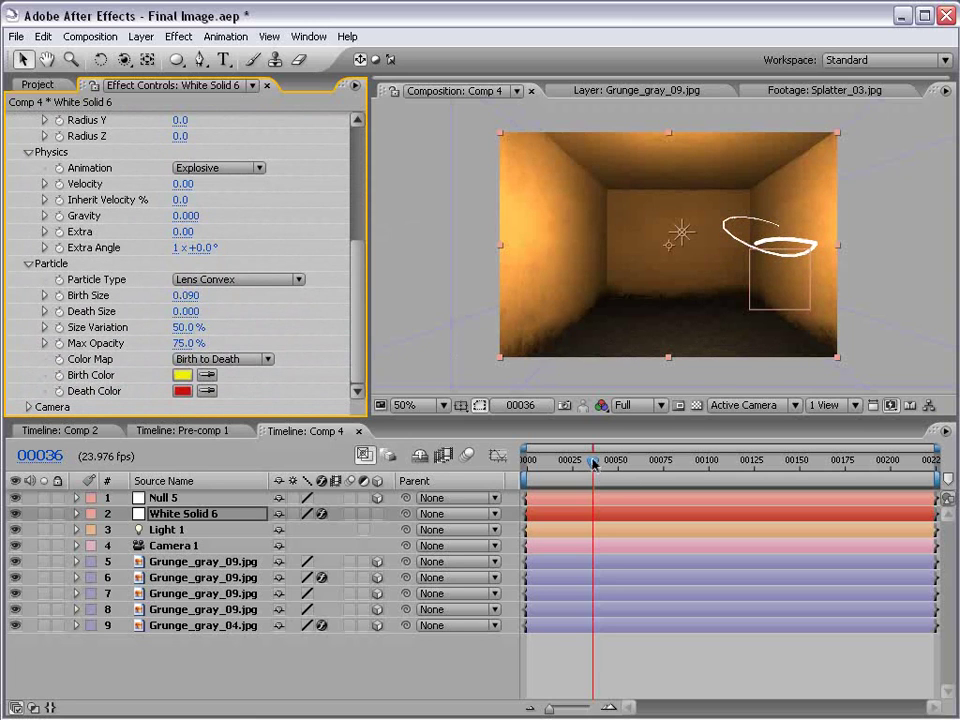
# Start the work area at frame 36 and RAM-preview the light streak from there
pyautogui.press('b')
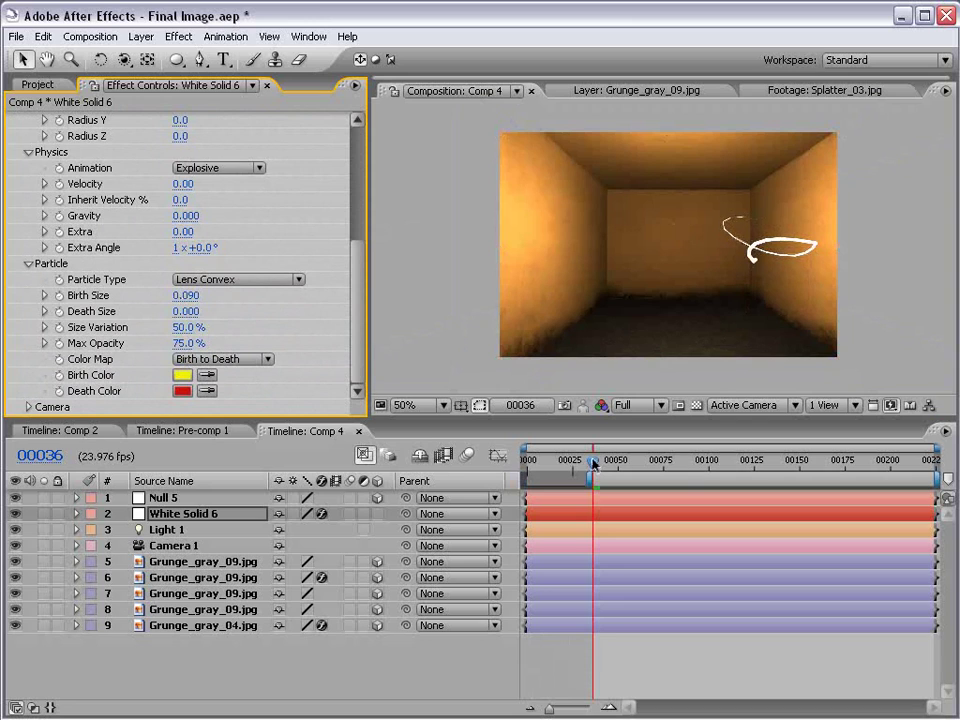
pyautogui.press('KP_0')
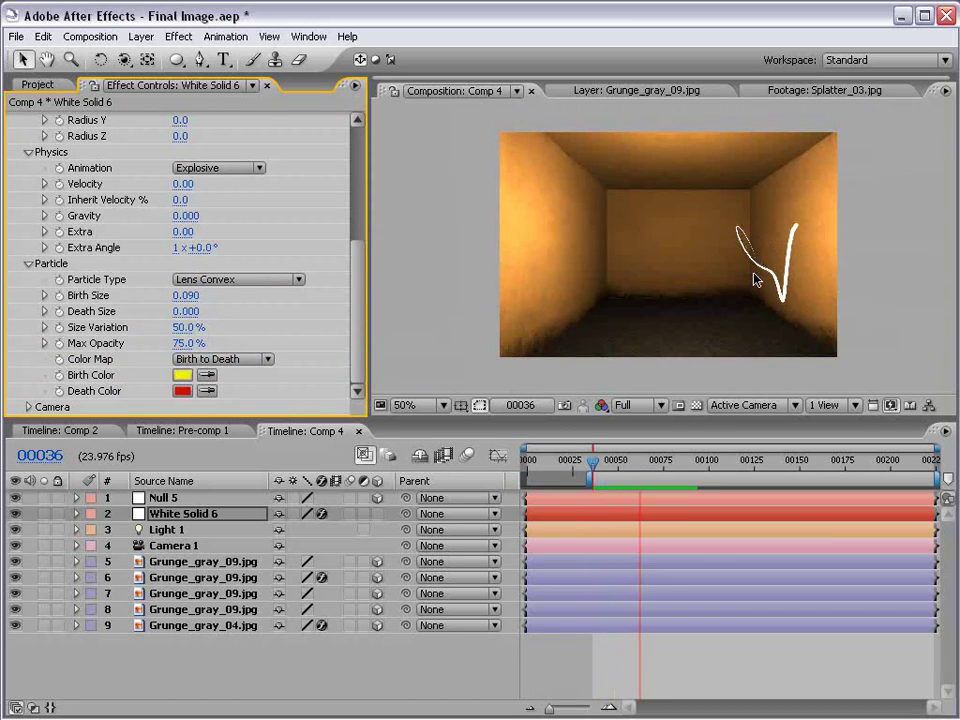
pyautogui.press('space')
pyautogui.press('KP_0')
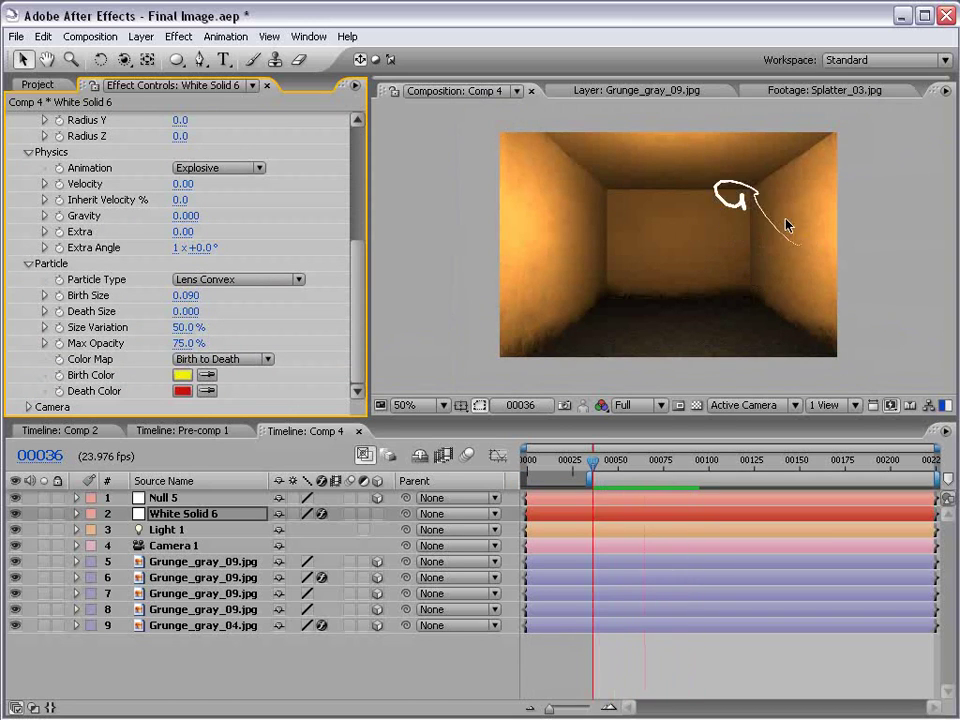
pyautogui.press('space')
# Go to frame 68, deselect all layers and examine the streak near the room's right wall
pyautogui.moveTo(648, 468)
pyautogui.mouseDown()
pyautogui.moveTo(677, 467)
pyautogui.moveTo(651, 468)
pyautogui.mouseUp()
pyautogui.click(653, 649)
pyautogui.moveTo(825, 264); pyautogui.dragTo(665, 250)
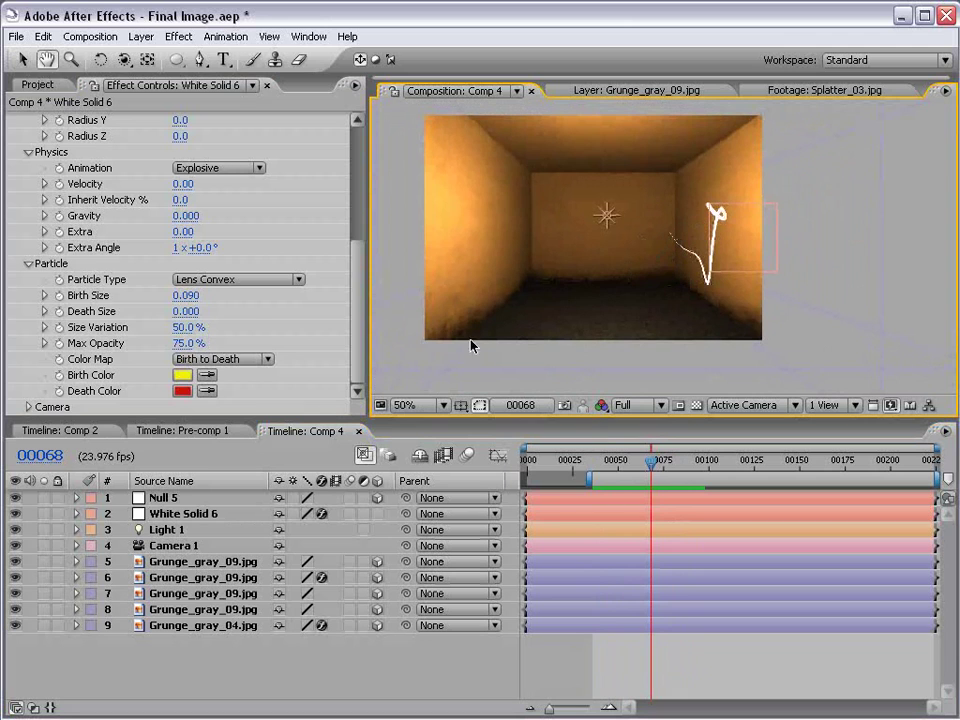
# Set the CC Particle World opacity map to the Fade Out Round preset and accept the effect's options
pyautogui.scroll(5, 355, 312)
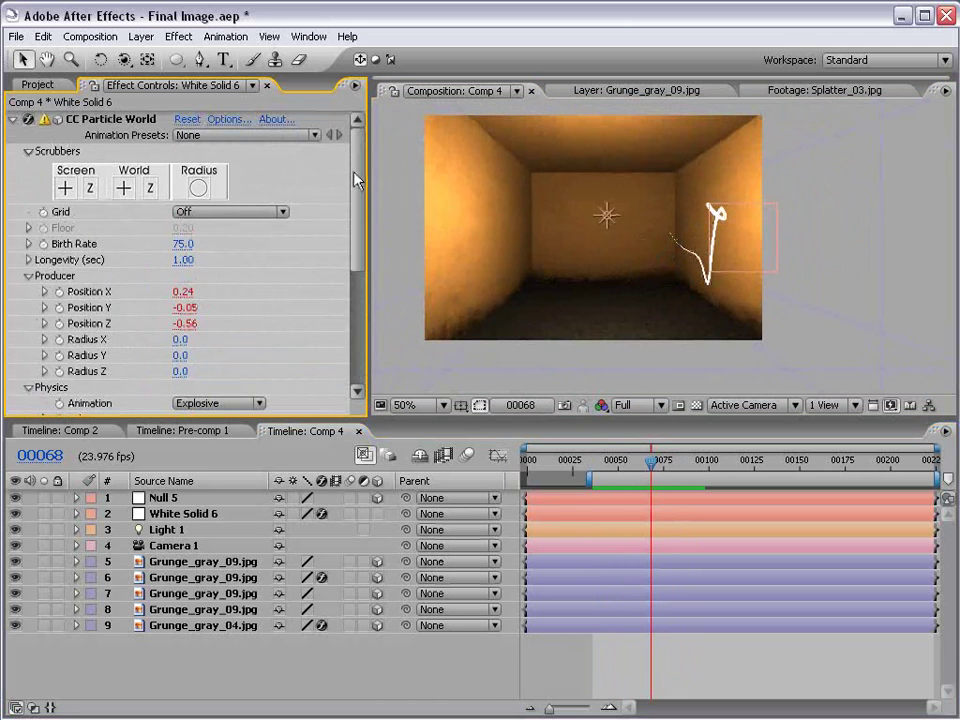
pyautogui.click(231, 121)
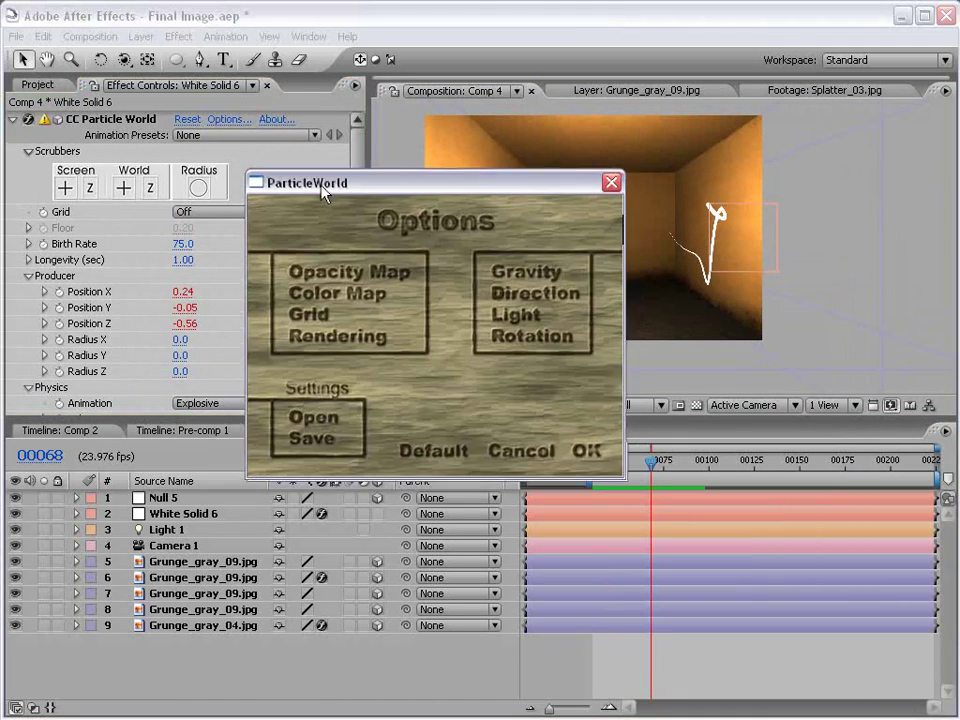
pyautogui.click(352, 258)
pyautogui.moveTo(247, 188); pyautogui.dragTo(380, 217)
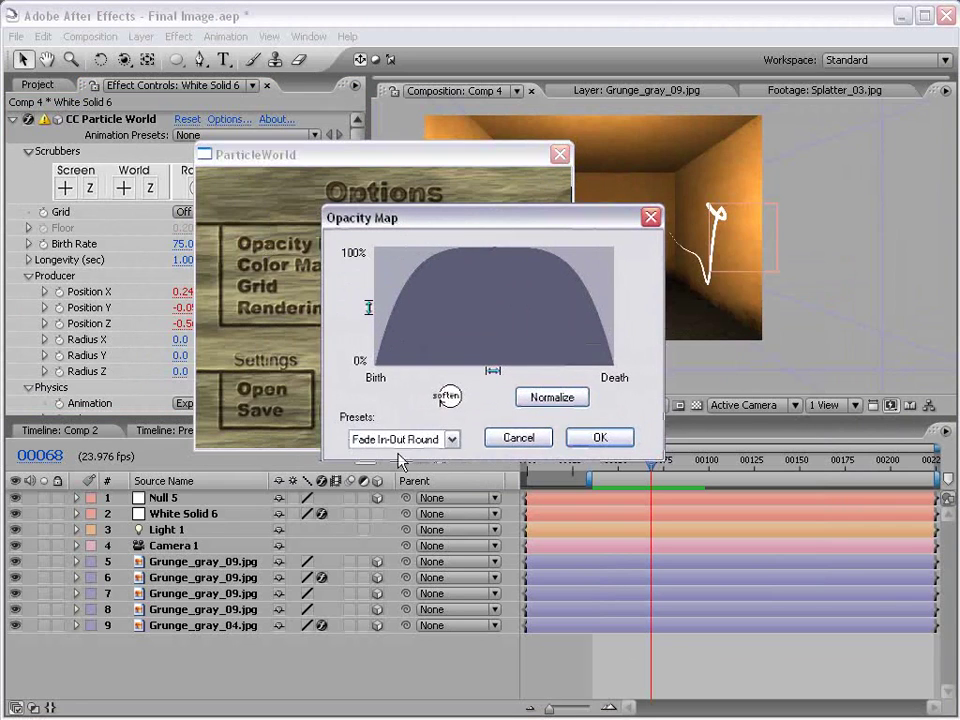
pyautogui.click(435, 443)
pyautogui.click(395, 555)
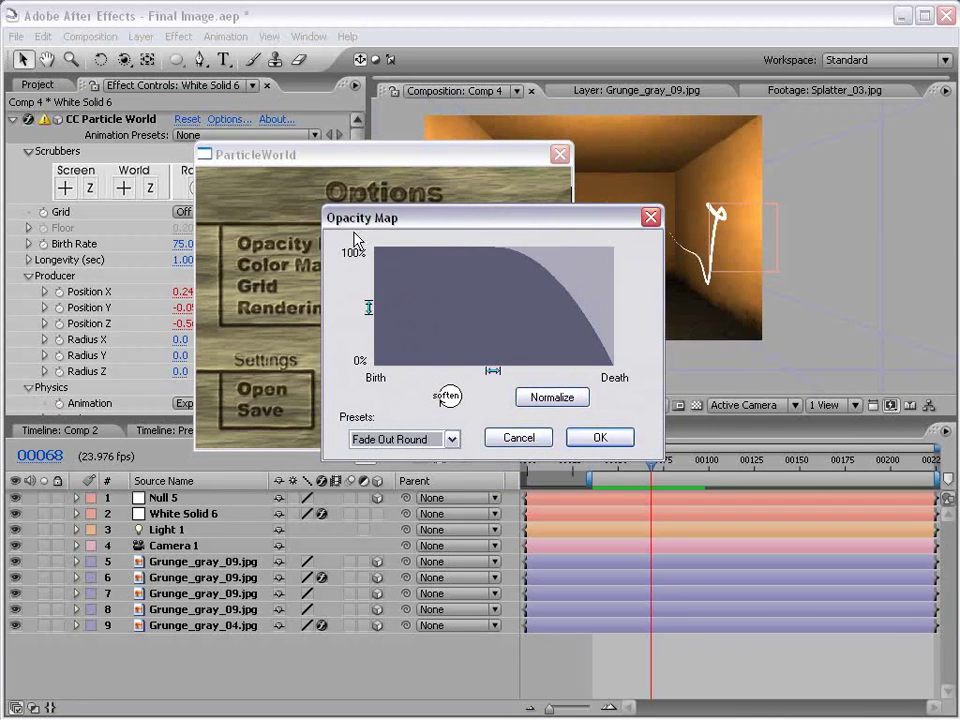
pyautogui.click(604, 436)
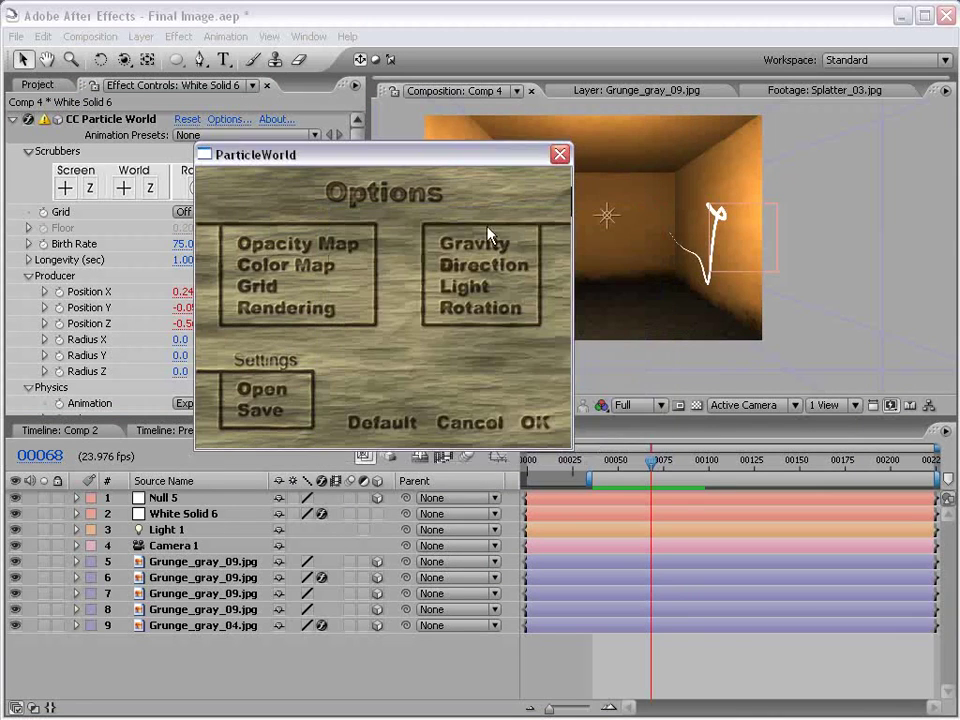
pyautogui.moveTo(434, 157); pyautogui.dragTo(425, 188)
pyautogui.click(526, 453)
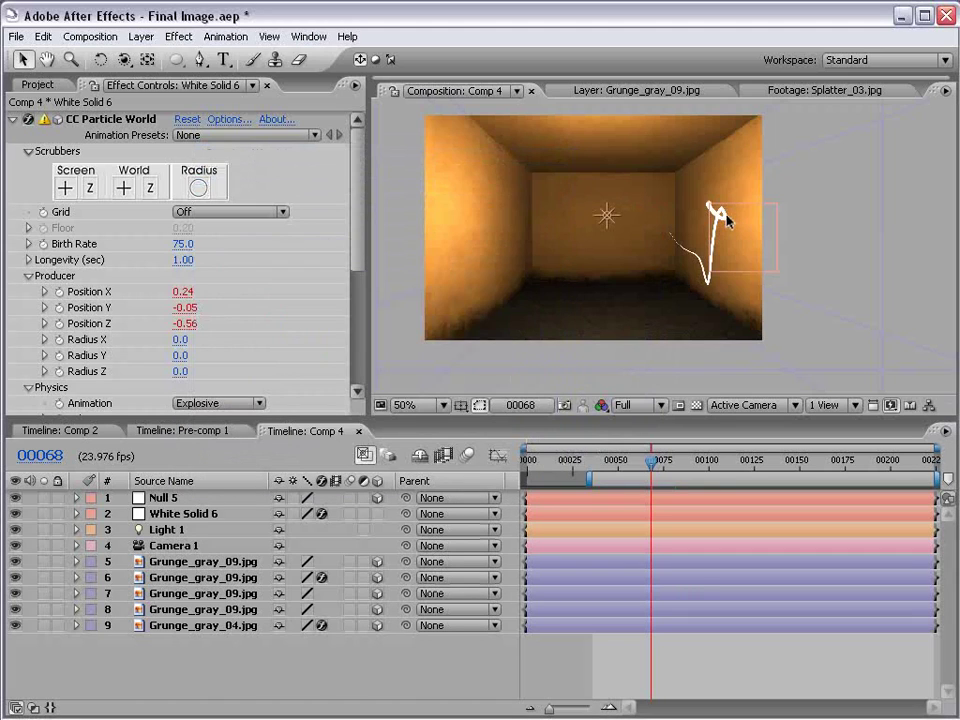
# Examine the streak close up, play the composition to frame 104 and return to the whole-room view
pyautogui.press('.')
pyautogui.press('space')
pyautogui.moveTo(804, 214); pyautogui.dragTo(694, 256)
pyautogui.click(723, 249)
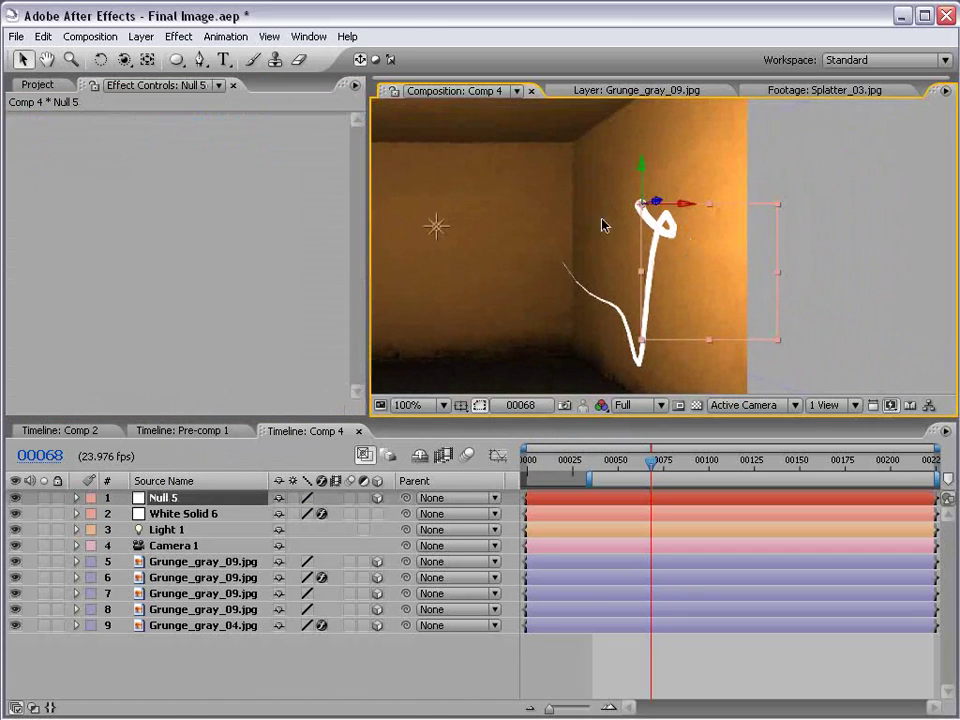
pyautogui.click(318, 678)
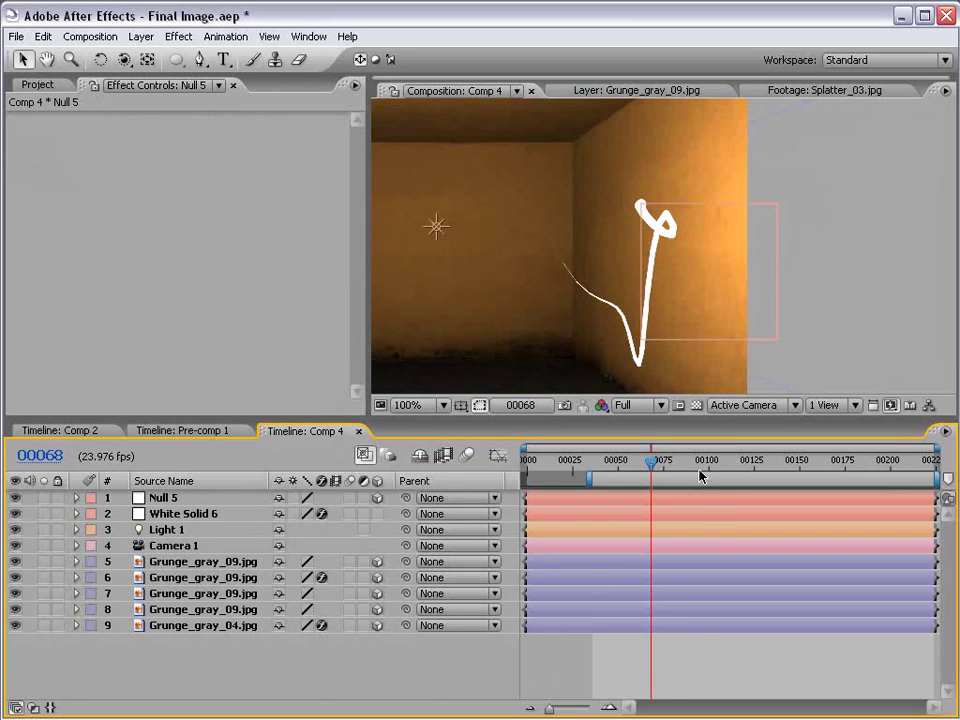
pyautogui.press('space')
pyautogui.press('space')
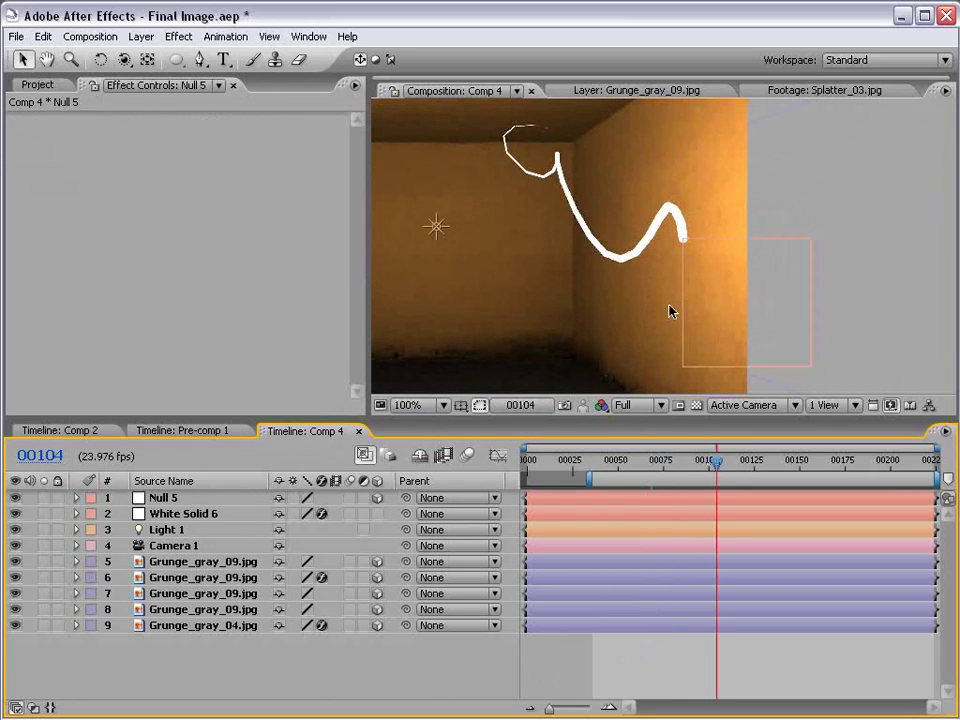
pyautogui.scroll(-2, 604, 208)
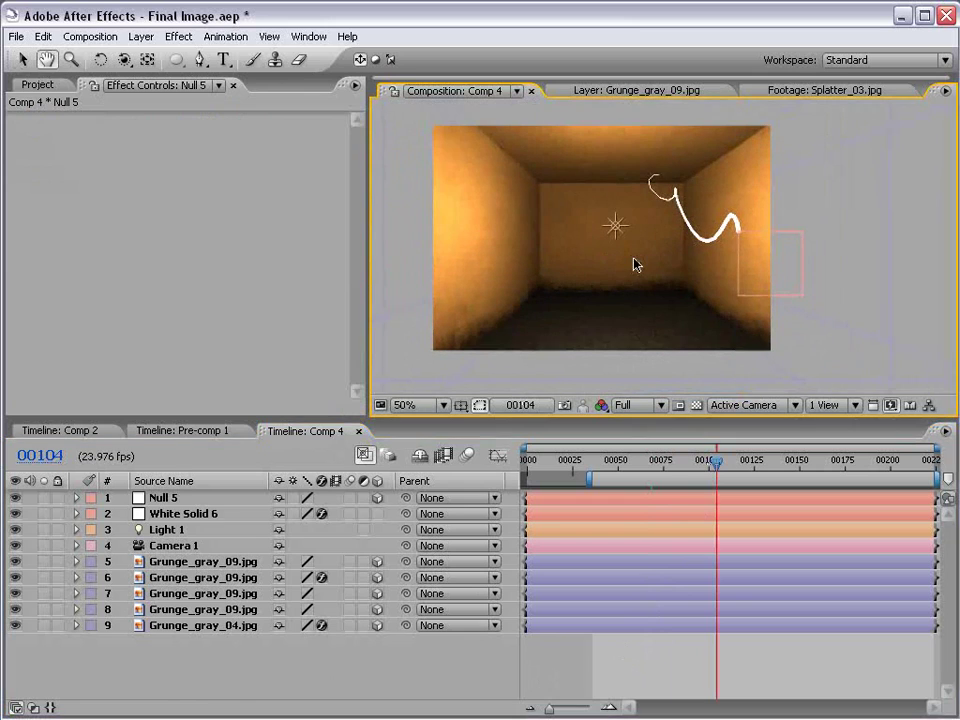
pyautogui.click(22, 59)
pyautogui.click(37, 84)
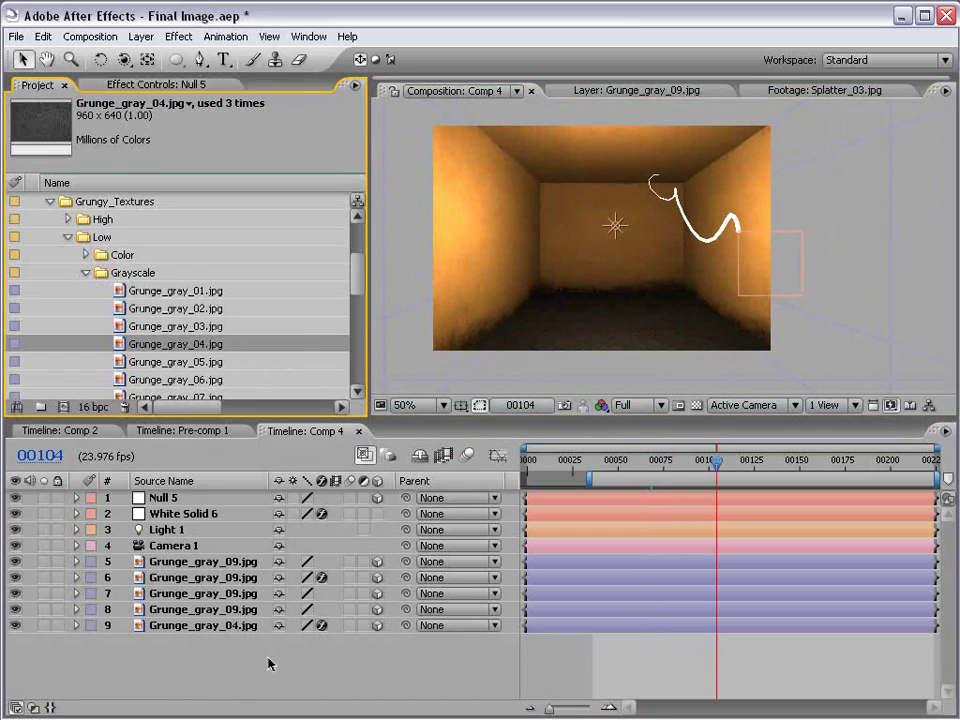
# Rename the White Solid 6 layer as Particles and the Null 5 layer as POINT
pyautogui.click(177, 514)
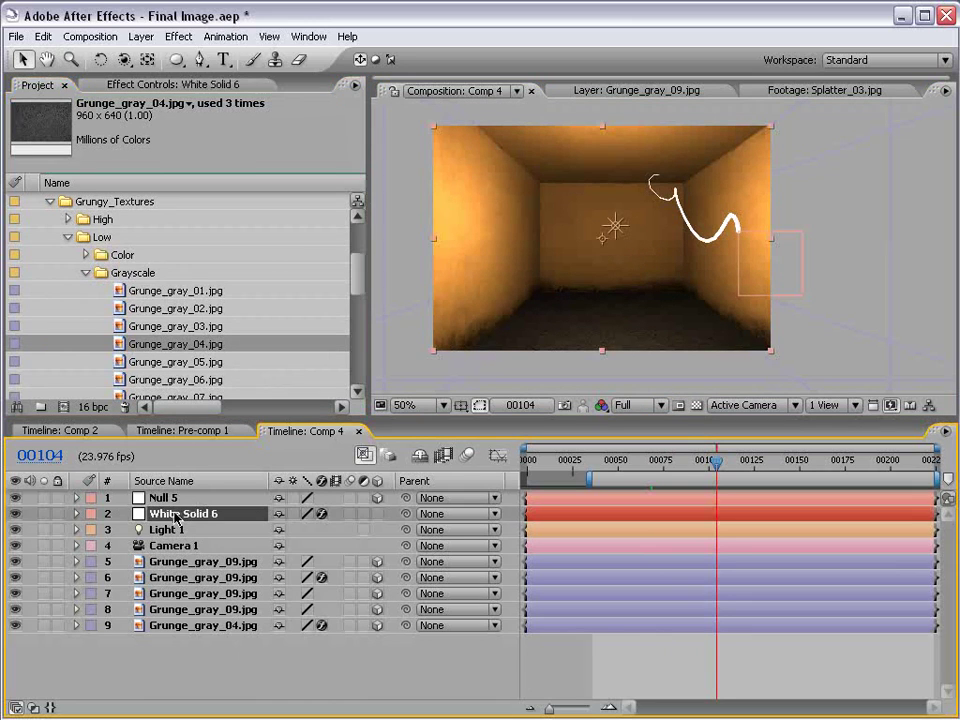
pyautogui.press('Return')
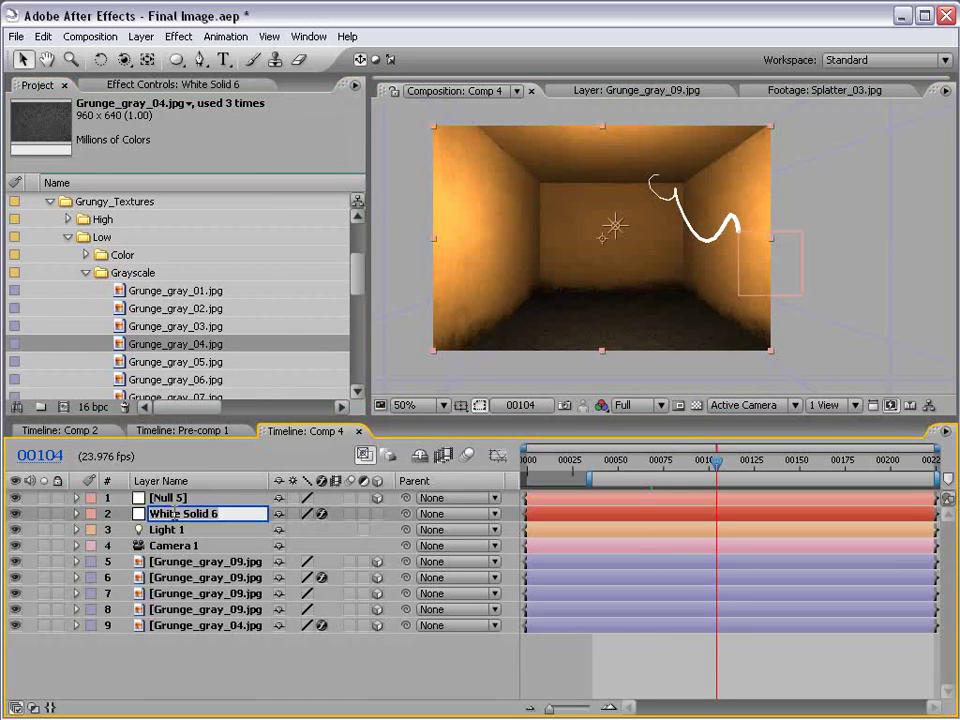
pyautogui.write('Particles')
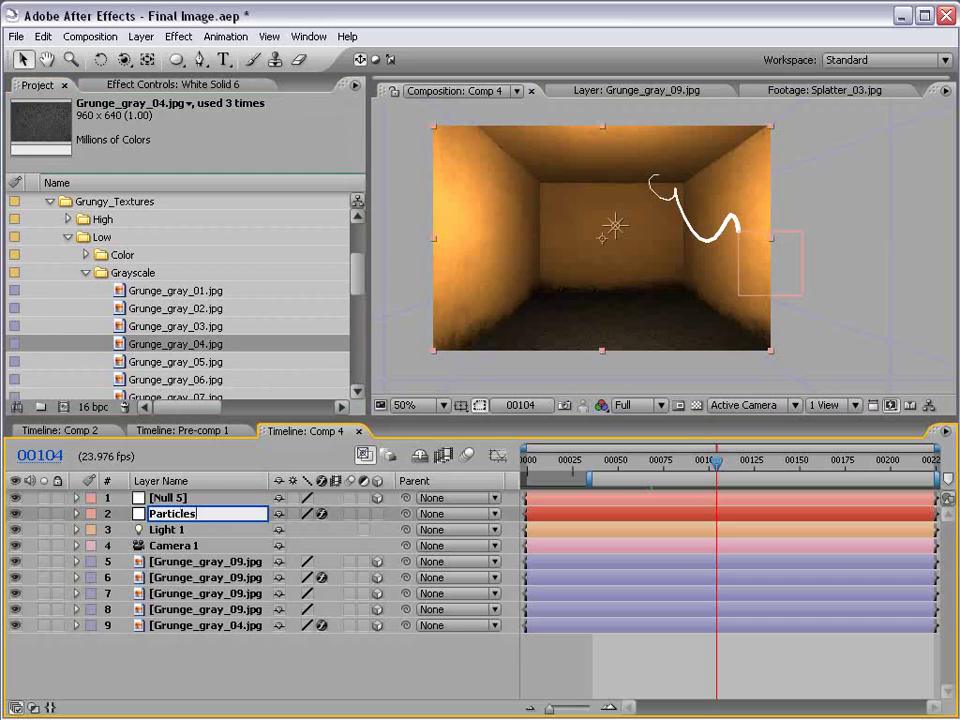
pyautogui.press('Return')
pyautogui.click(167, 497)
pyautogui.press('Return')
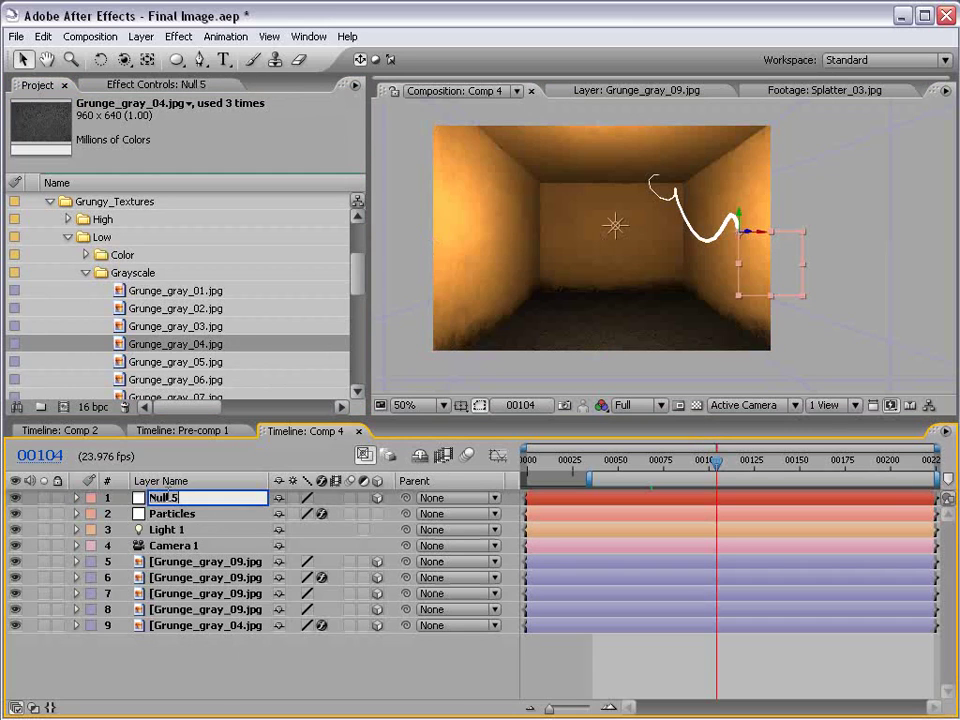
pyautogui.write('POINT')
# Apply the Stylize Glow effect to the Particles layer
pyautogui.click(165, 513)
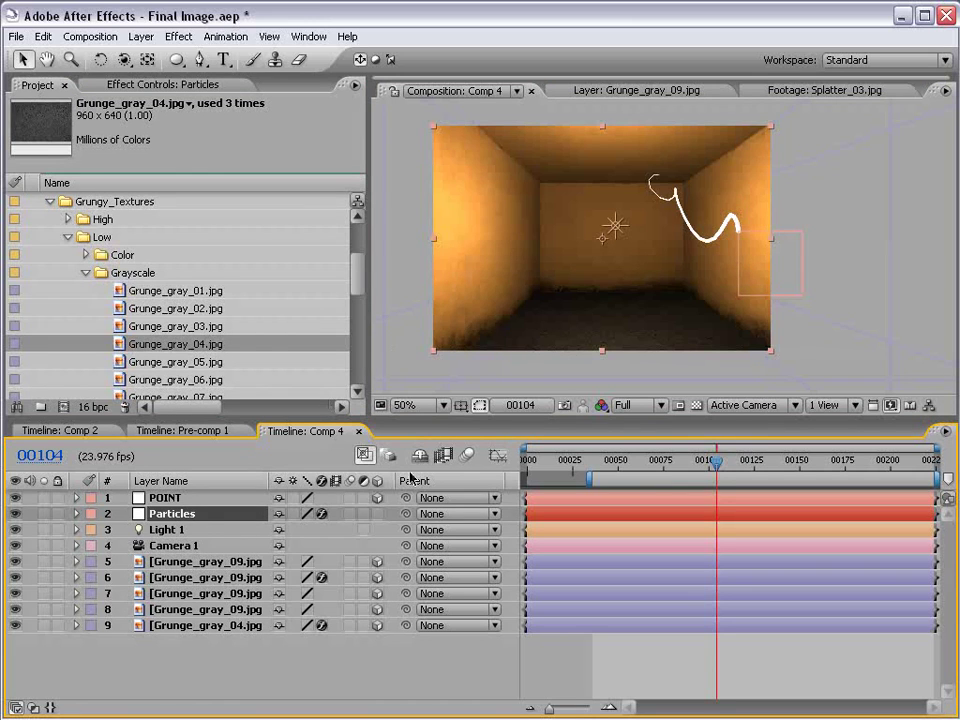
pyautogui.click(180, 36)
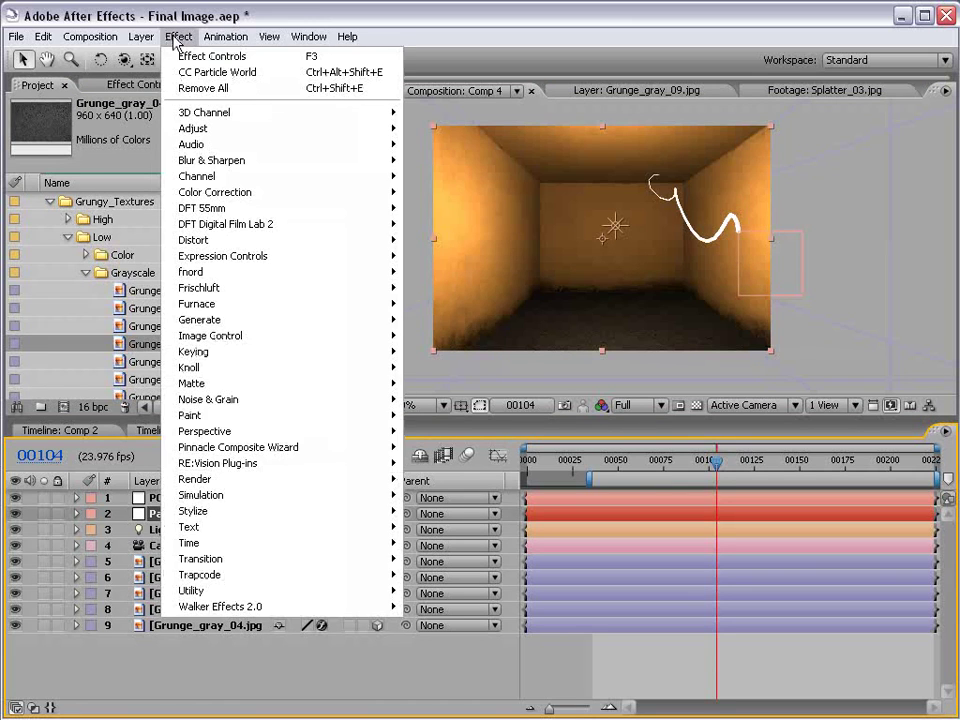
pyautogui.moveTo(225, 511)
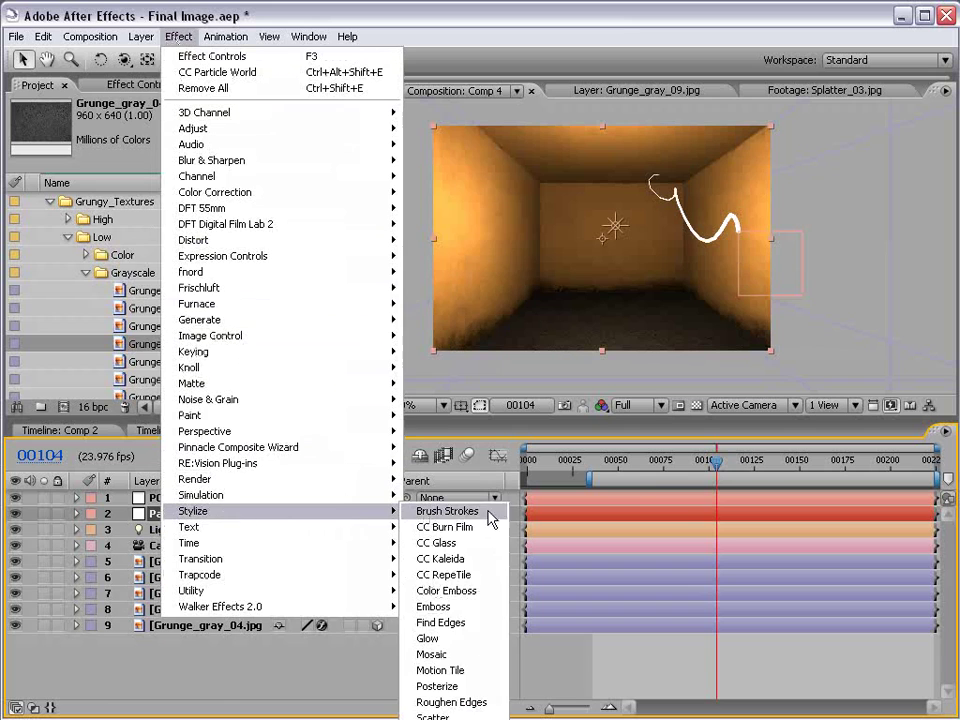
pyautogui.click(438, 637)
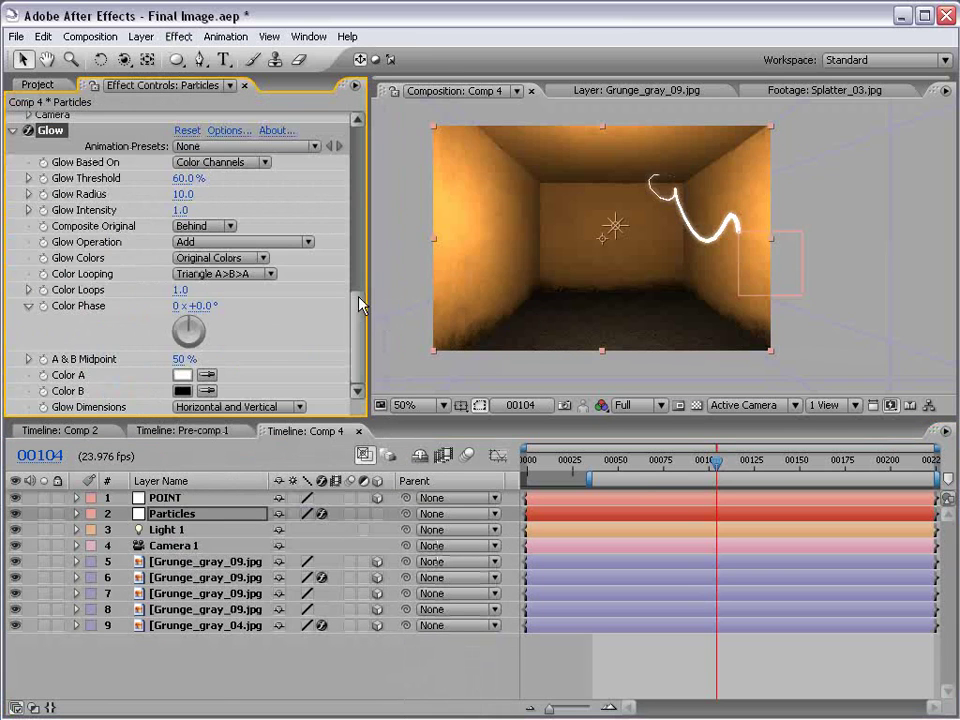
# Make the glow's Color B a bright orange and set Glow Colors to A & B Colors
pyautogui.click(180, 390)
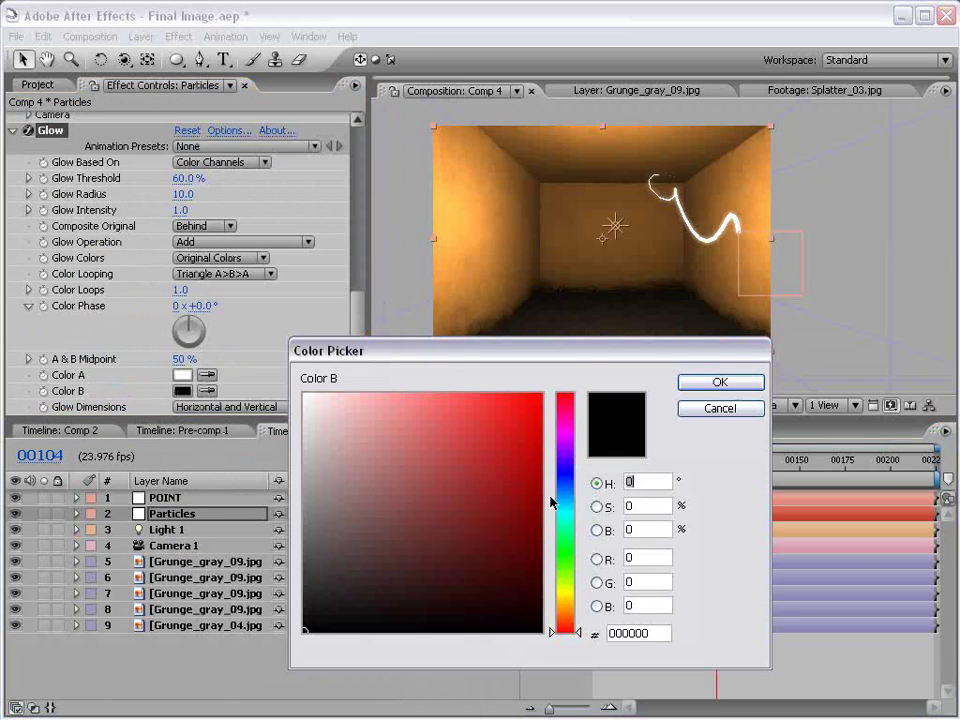
pyautogui.click(565, 608)
pyautogui.moveTo(565, 610); pyautogui.dragTo(565, 614)
pyautogui.moveTo(495, 429); pyautogui.dragTo(708, 398)
pyautogui.click(712, 384)
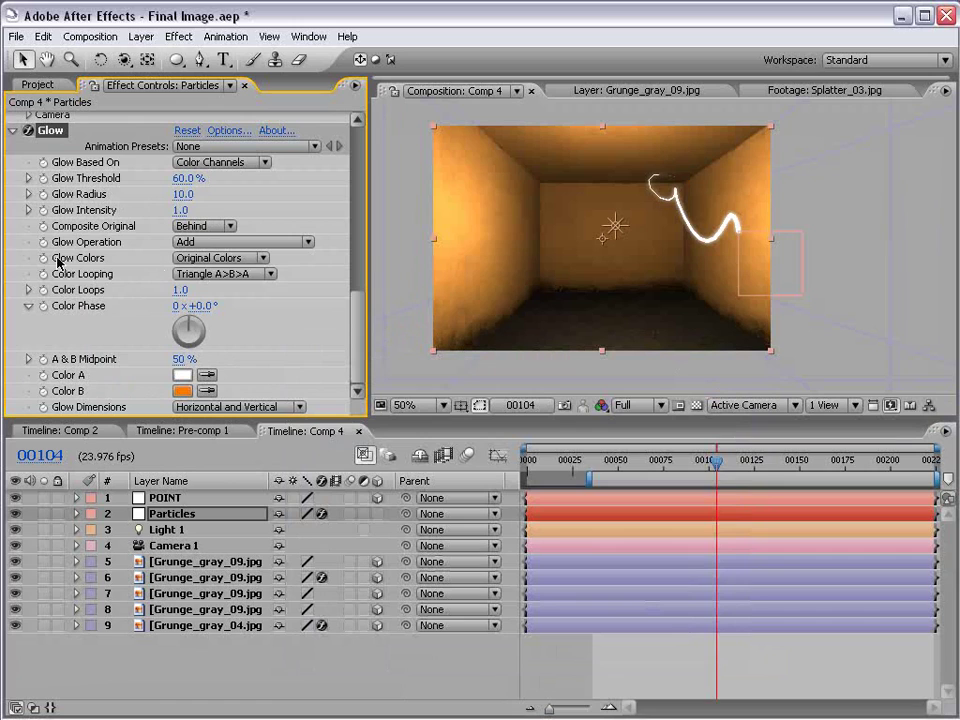
pyautogui.click(215, 258)
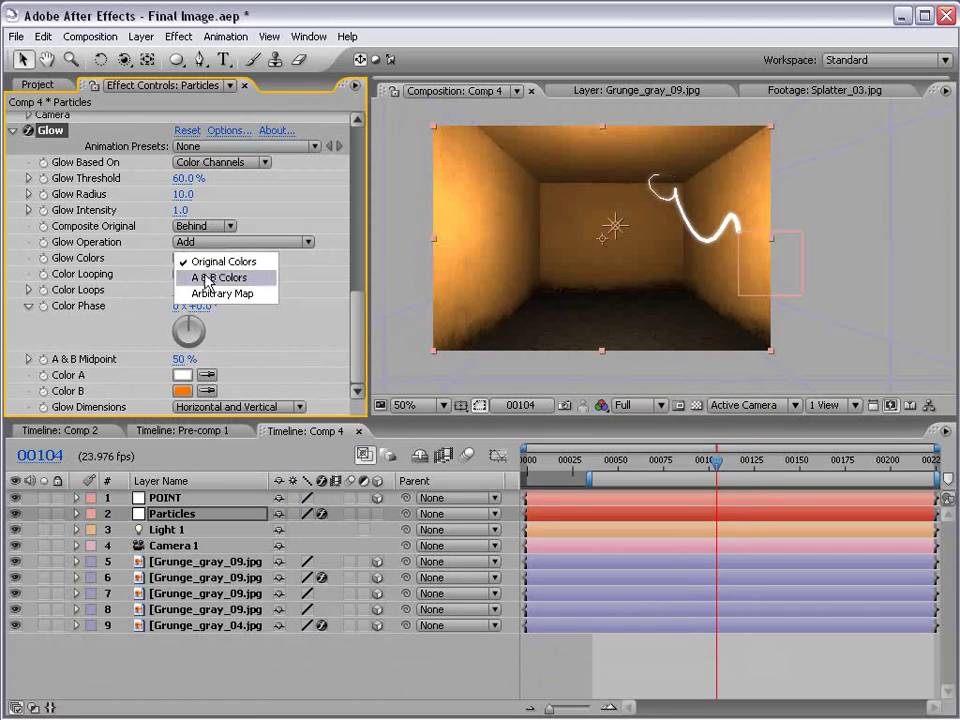
pyautogui.click(267, 280)
# Raise the glow's intensity to 2.3 and its radius to 17.0 on the Particles layer
pyautogui.scroll(1, 656, 266)
pyautogui.press('h')
pyautogui.moveTo(791, 246); pyautogui.dragTo(741, 266)
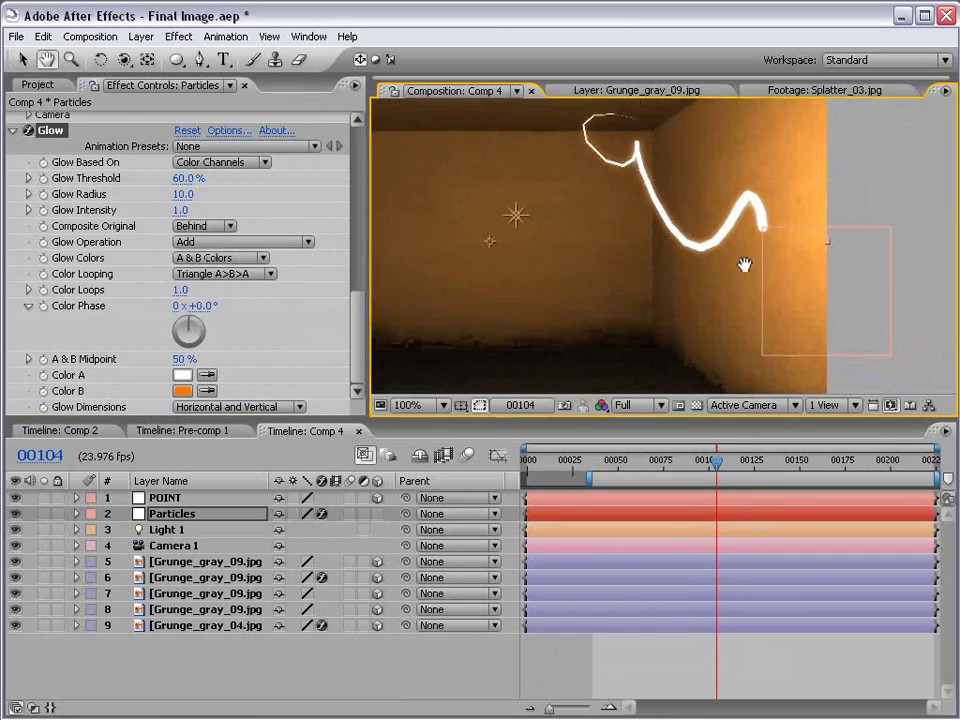
pyautogui.moveTo(172, 218)
pyautogui.mouseDown()
pyautogui.moveTo(333, 213)
pyautogui.moveTo(296, 213)
pyautogui.mouseUp()
pyautogui.press('v')
pyautogui.moveTo(177, 194)
pyautogui.mouseDown()
pyautogui.moveTo(190, 191)
pyautogui.moveTo(180, 191)
pyautogui.mouseUp()
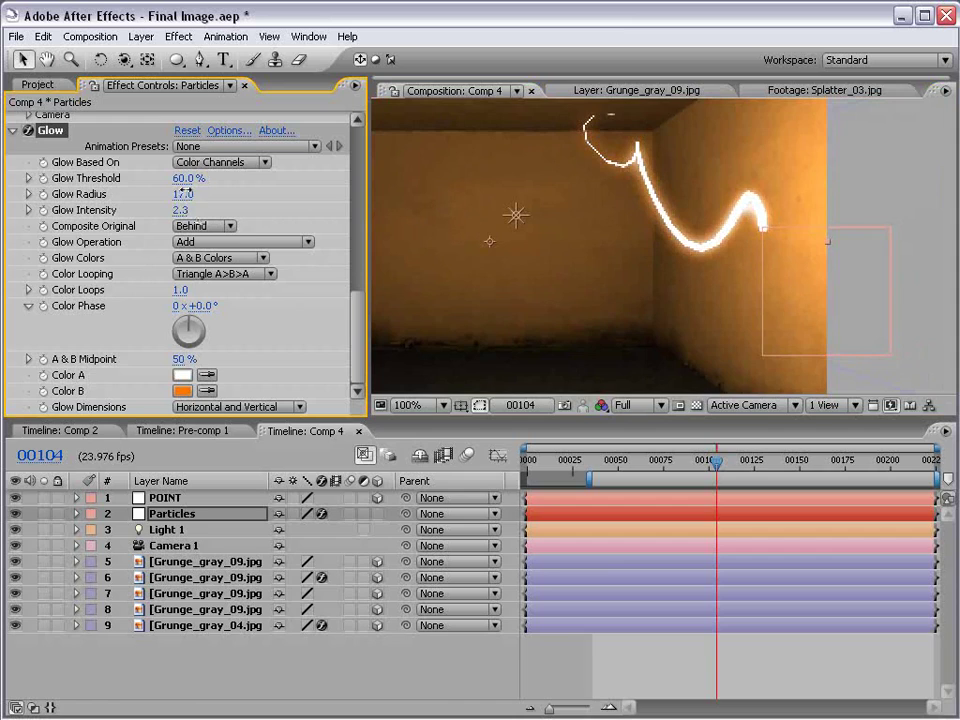
# Preview the glowing streak in an enlarged composition view, then restore the normal layout
pyautogui.press('`')
pyautogui.moveTo(513, 362); pyautogui.dragTo(636, 348)
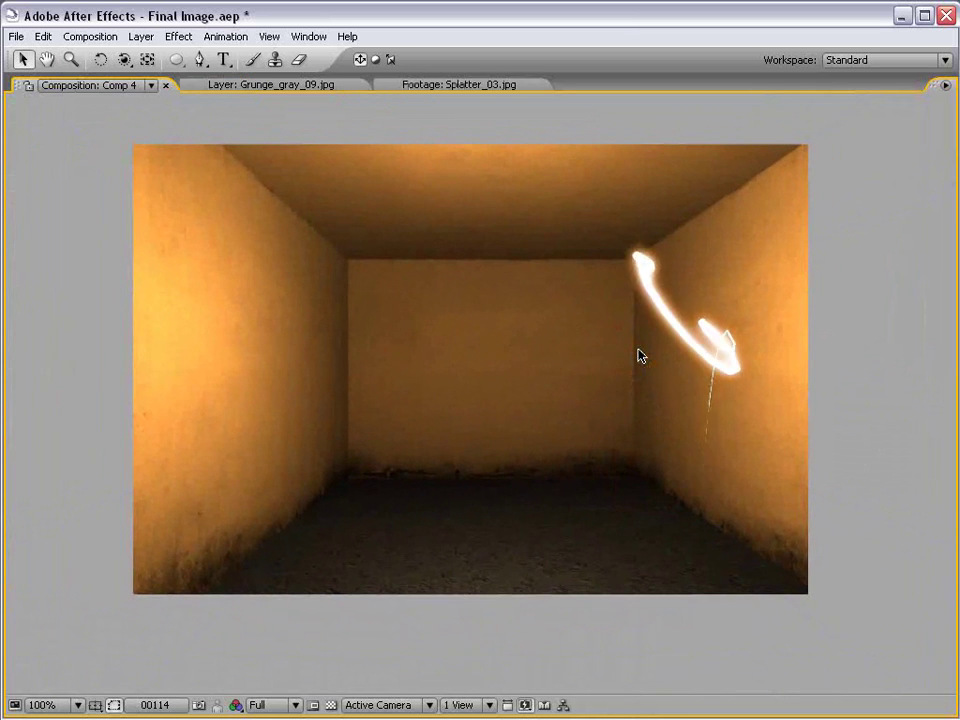
pyautogui.press('space')
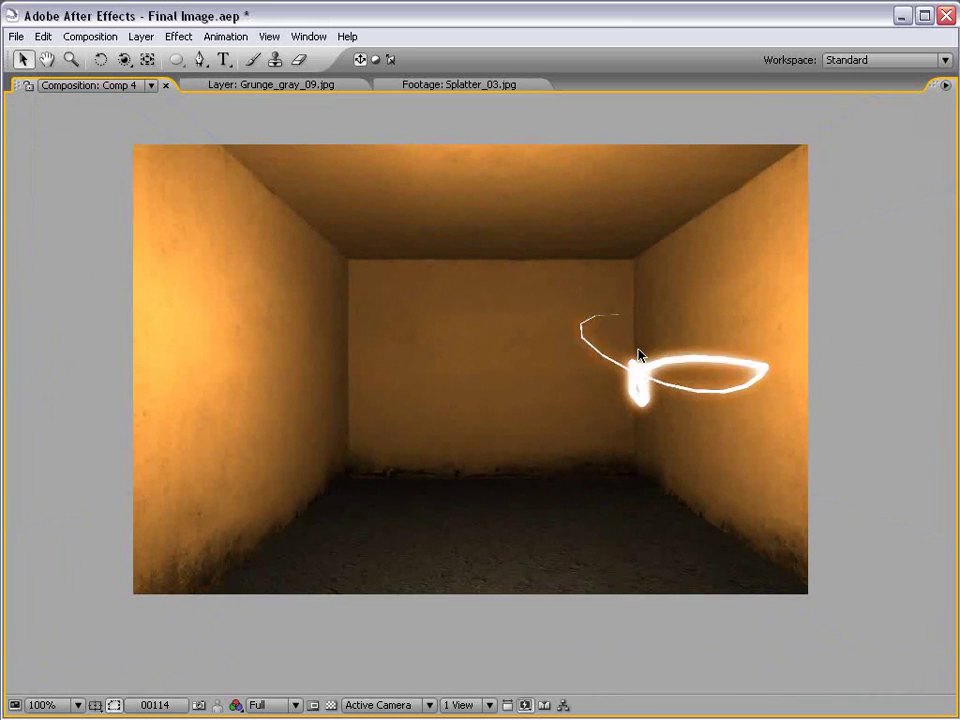
pyautogui.press('space')
pyautogui.press('`')
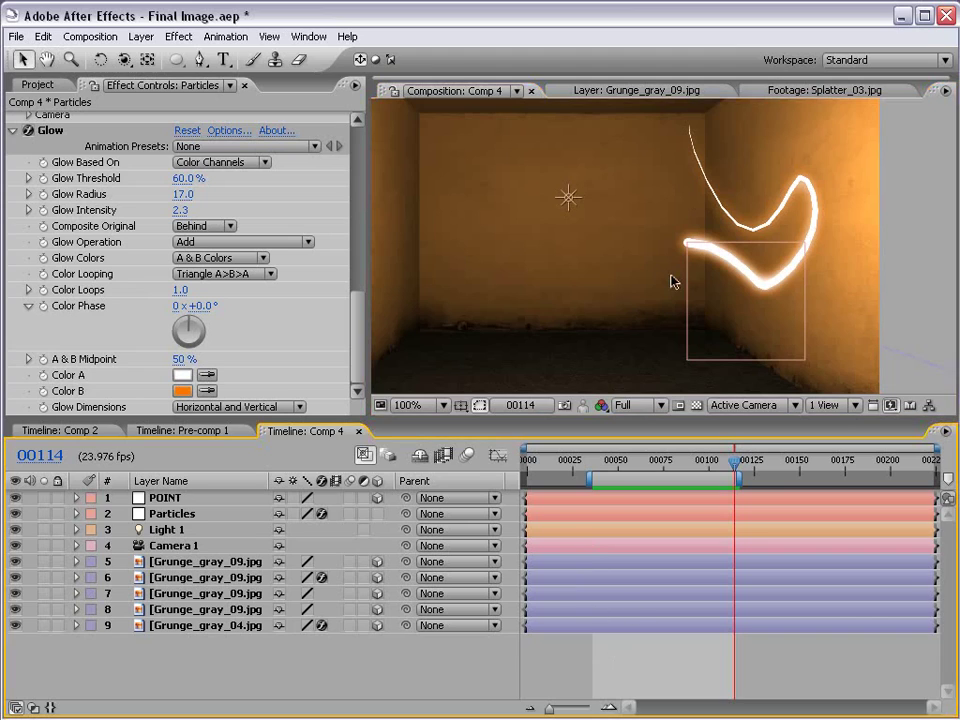
pyautogui.scroll(-1, 679, 188)
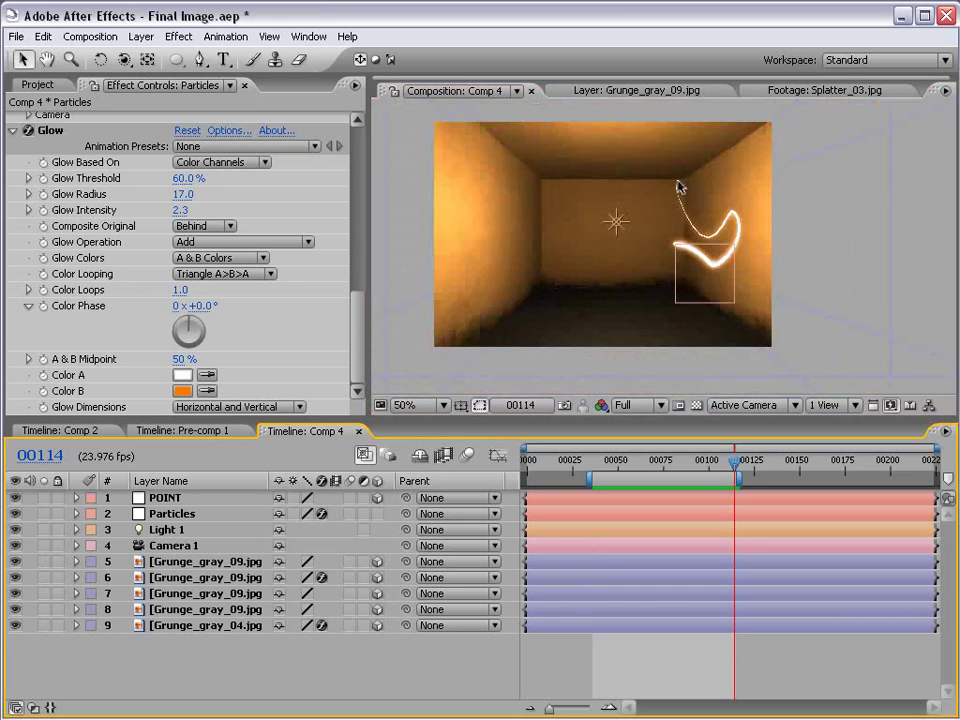
# Delete the POINT null's Position keyframes and change its Position expression to wiggle(3,120)
pyautogui.moveTo(582, 264); pyautogui.dragTo(623, 281)
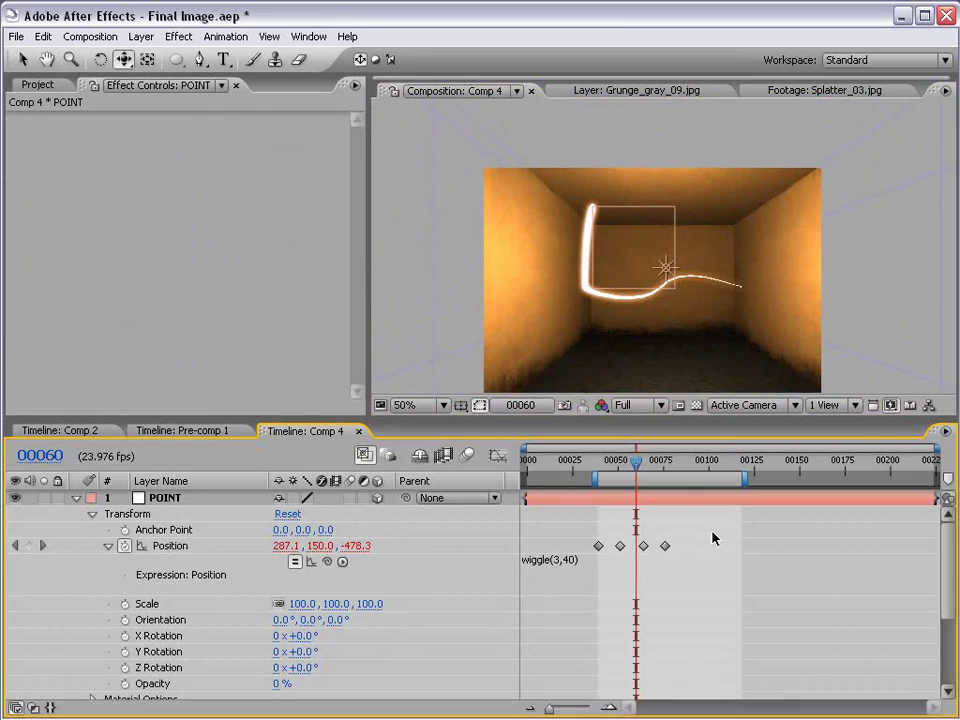
pyautogui.moveTo(713, 539); pyautogui.dragTo(583, 549)
pyautogui.press('Delete')
pyautogui.click(603, 562)
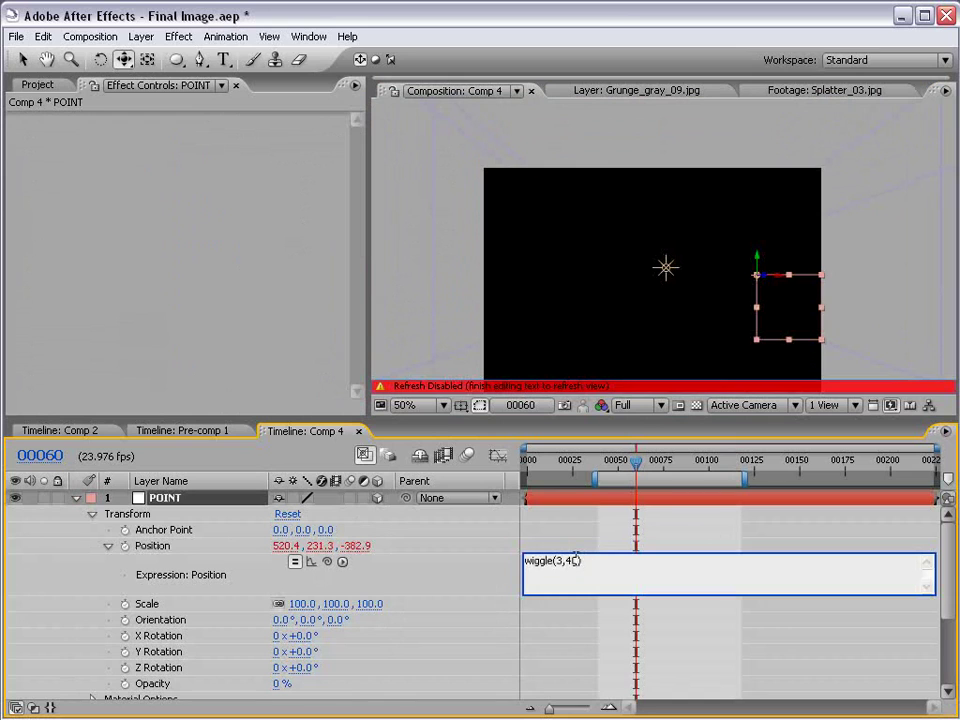
pyautogui.write('12')
pyautogui.click(635, 462)
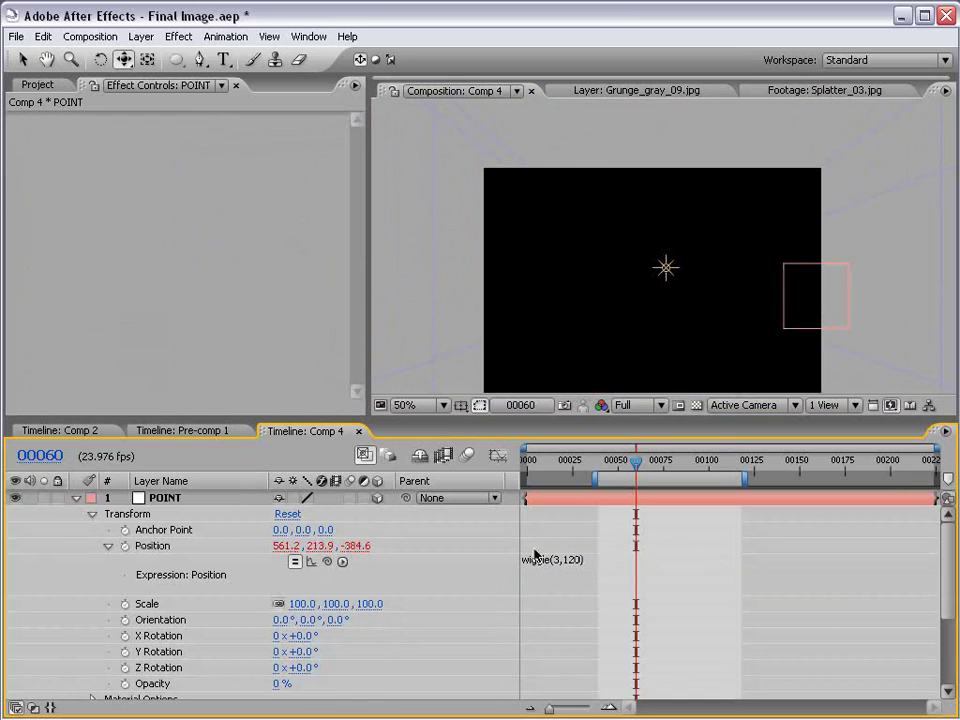
# At frame 111, move the POINT null toward the back middle of the room, to about 368, 289, -190
pyautogui.moveTo(635, 462); pyautogui.dragTo(730, 465)
pyautogui.press('v')
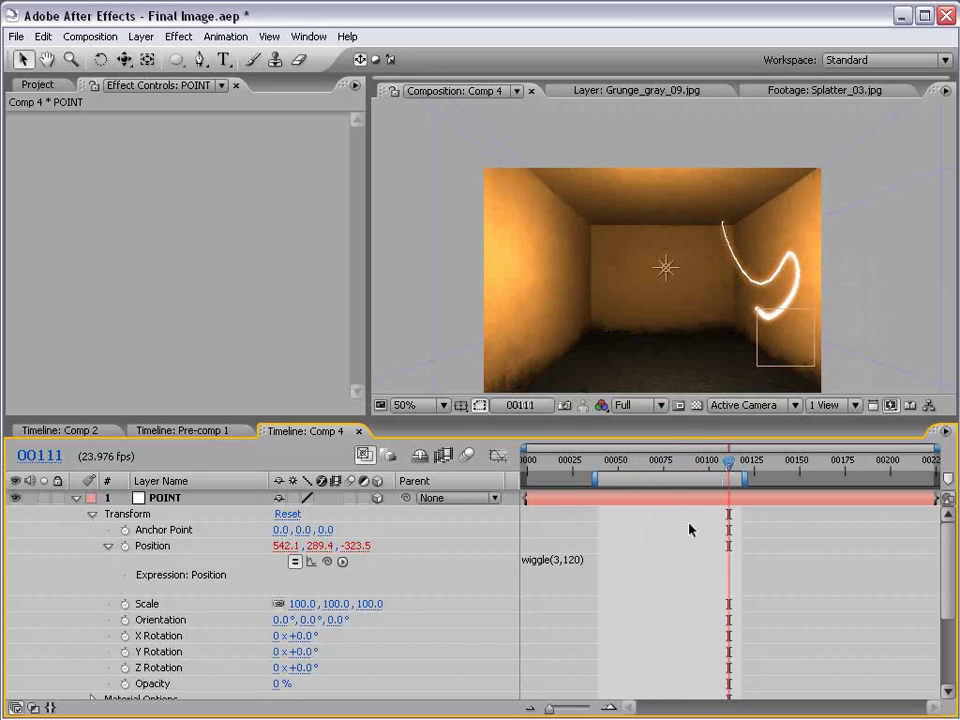
pyautogui.click(727, 499)
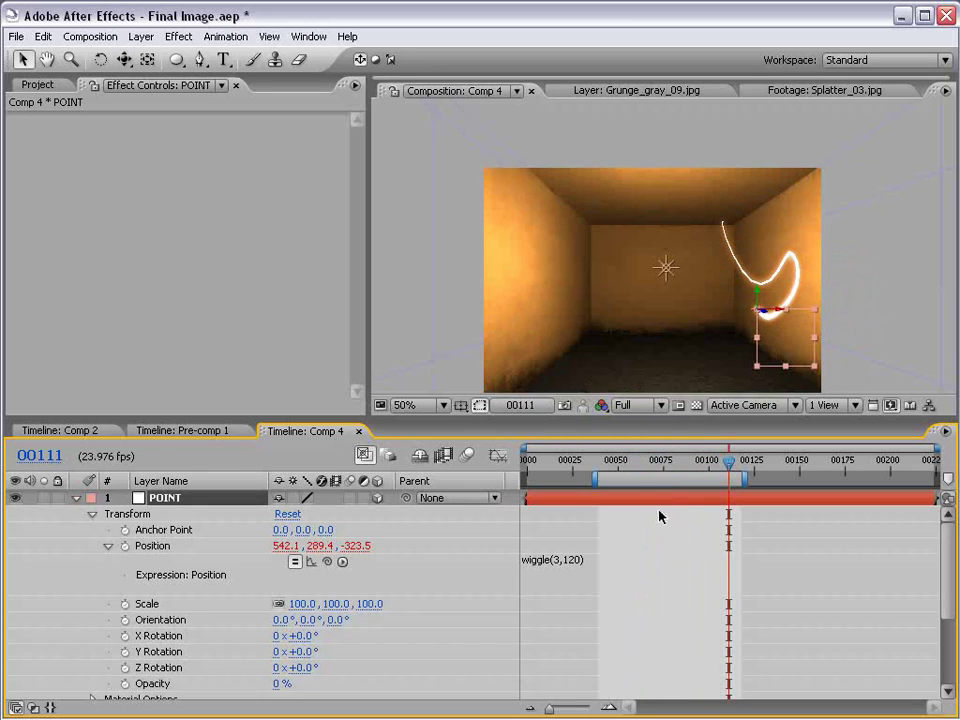
pyautogui.moveTo(777, 313)
pyautogui.mouseDown()
pyautogui.moveTo(697, 316)
pyautogui.moveTo(598, 343)
pyautogui.moveTo(635, 268)
pyautogui.moveTo(654, 257)
pyautogui.mouseUp()
pyautogui.click(643, 529)
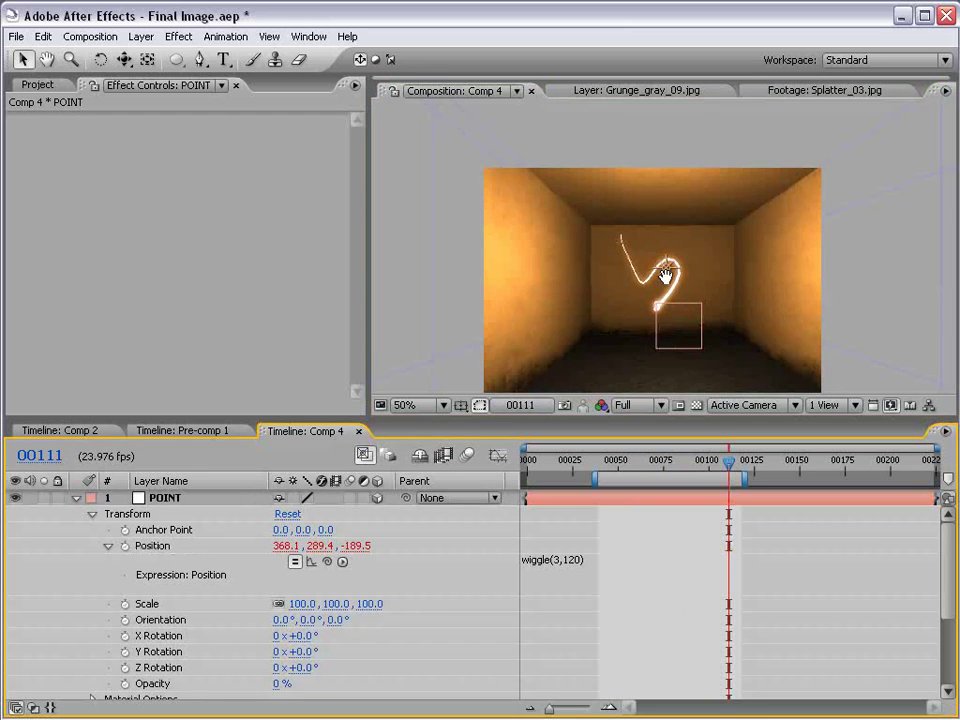
# Examine the repositioned streak up close and orbit the camera to view the room from another angle
pyautogui.press('.')
pyautogui.press('.')
pyautogui.press(',')
pyautogui.press(',')
pyautogui.moveTo(123, 59); pyautogui.dragTo(175, 62)
pyautogui.moveTo(699, 285); pyautogui.dragTo(638, 263)
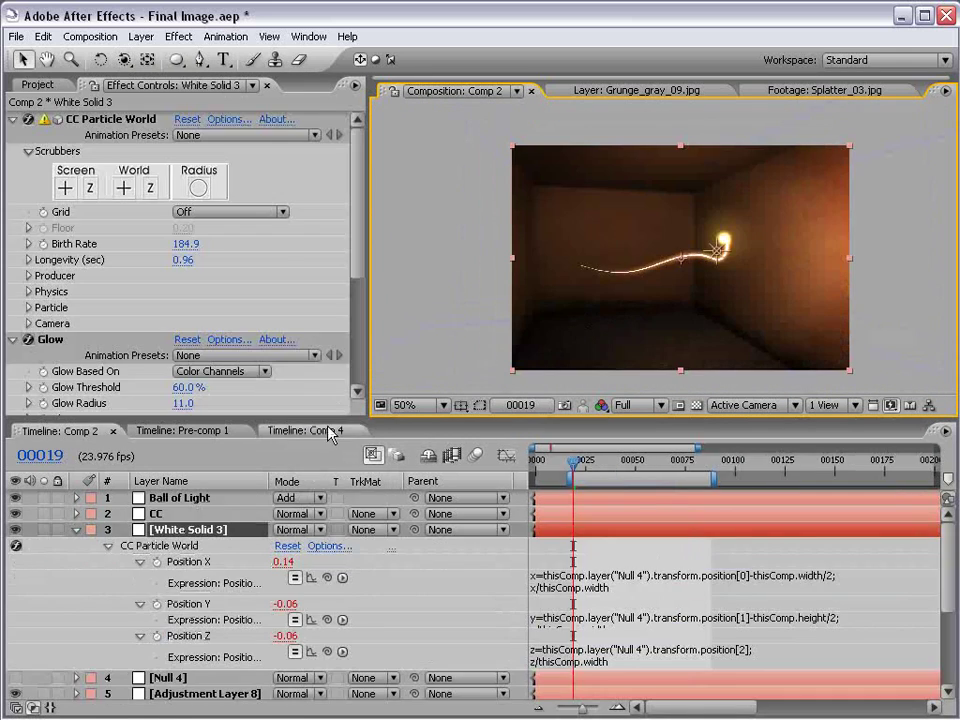
# Examine the streak up close in Comp 2 and the FINAL IMAGE PRESENTS shot in an enlarged view of Pre-comp 1
pyautogui.scroll(2, 658, 326)
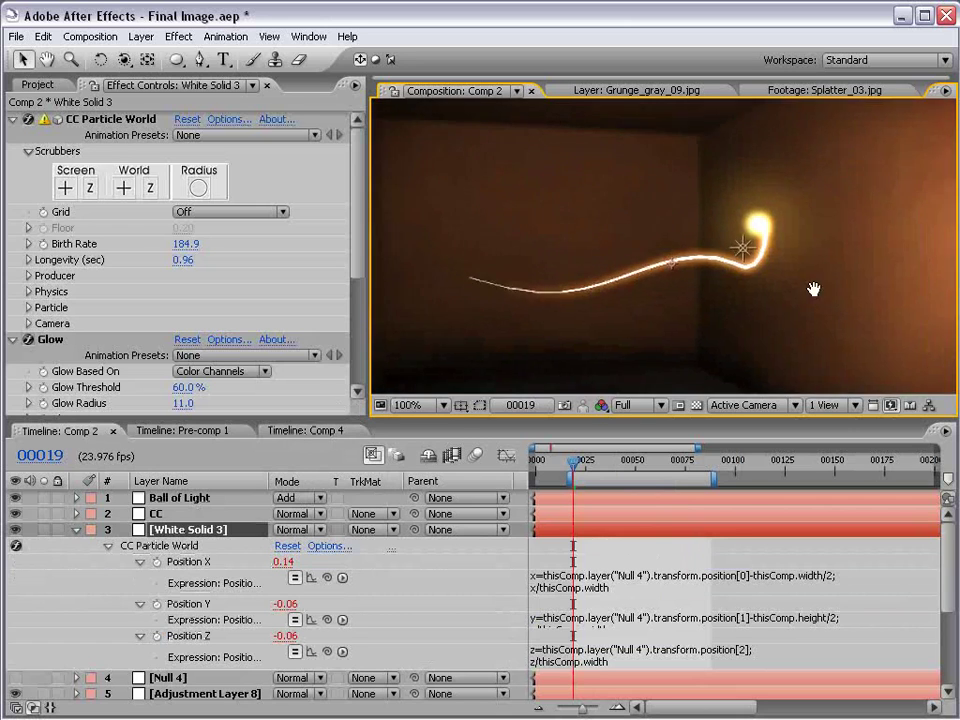
pyautogui.scroll(-2, 718, 331)
pyautogui.click(184, 431)
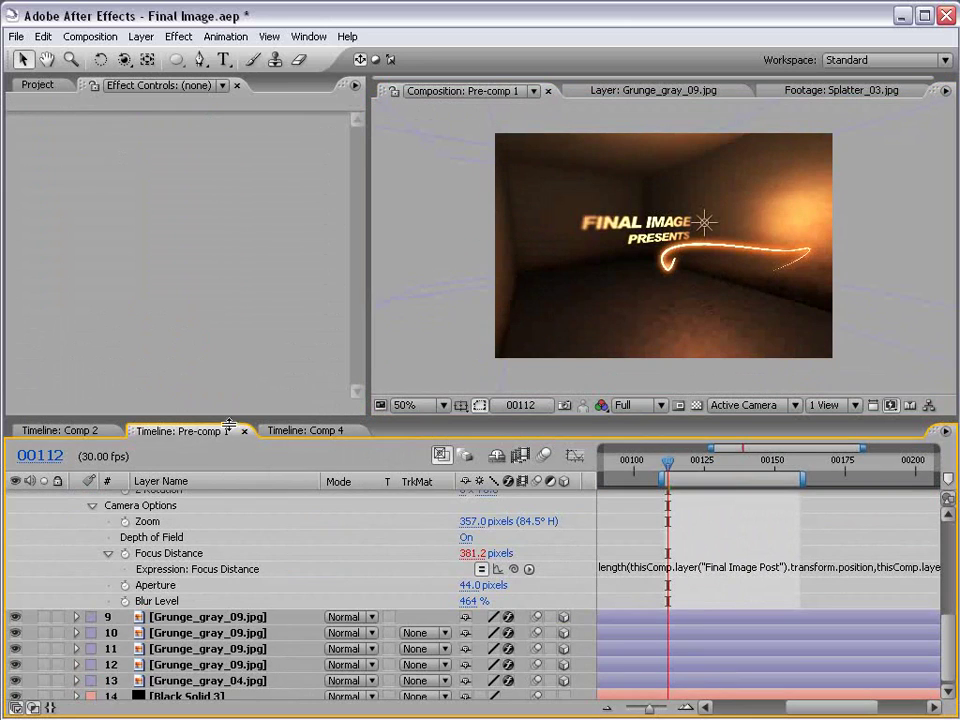
pyautogui.press('`')
pyautogui.press('.')
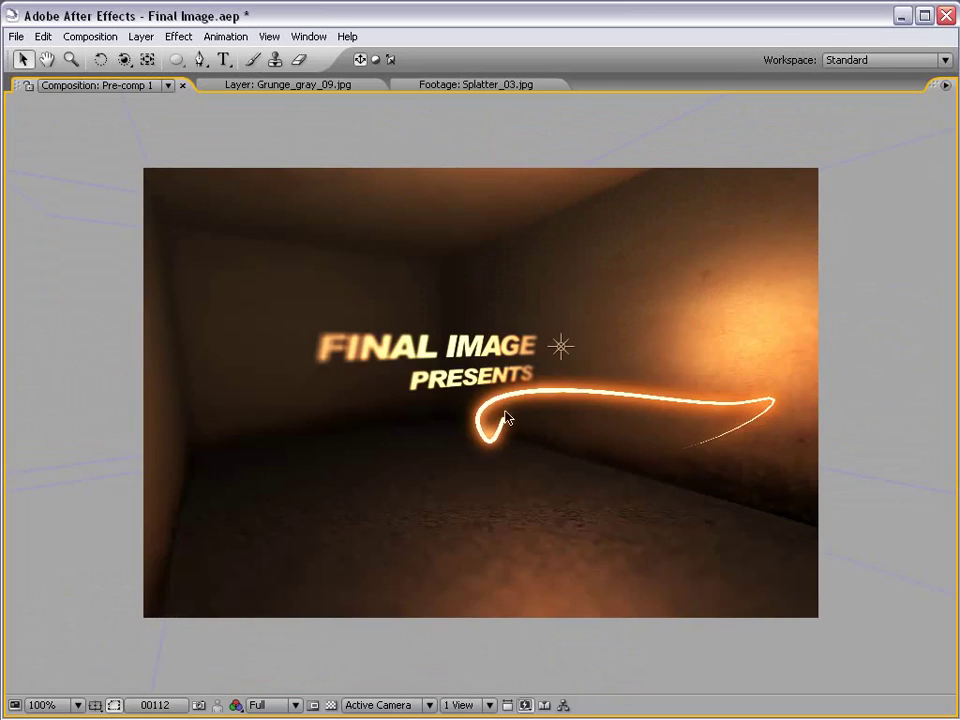
pyautogui.press(',')
pyautogui.press('`')
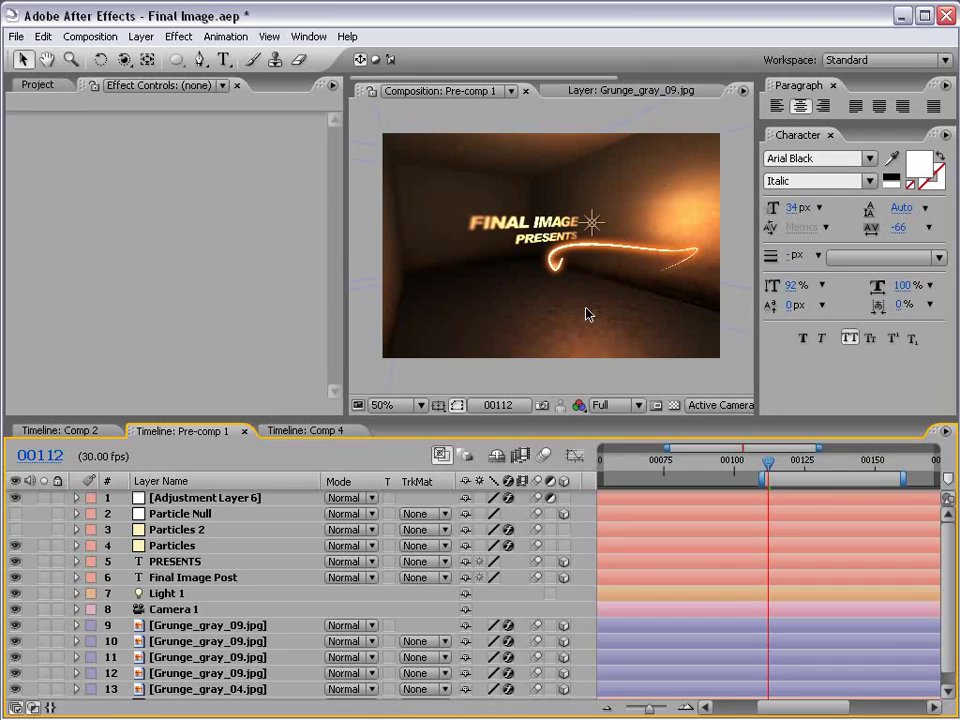
# Return to Comp 2 and inspect its website title and glowing streak in an enlarged composition view before restoring the normal layout
pyautogui.click(82, 431)
pyautogui.press('`')
pyautogui.press('.')
pyautogui.moveTo(445, 405); pyautogui.dragTo(470, 385)
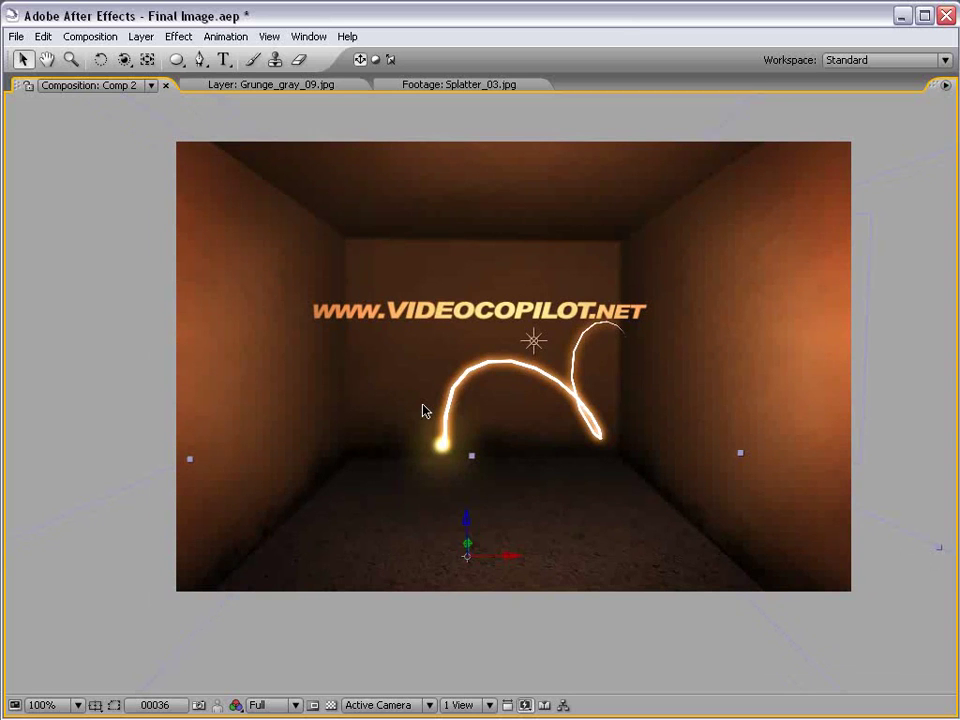
pyautogui.press(',')
pyautogui.press('`')
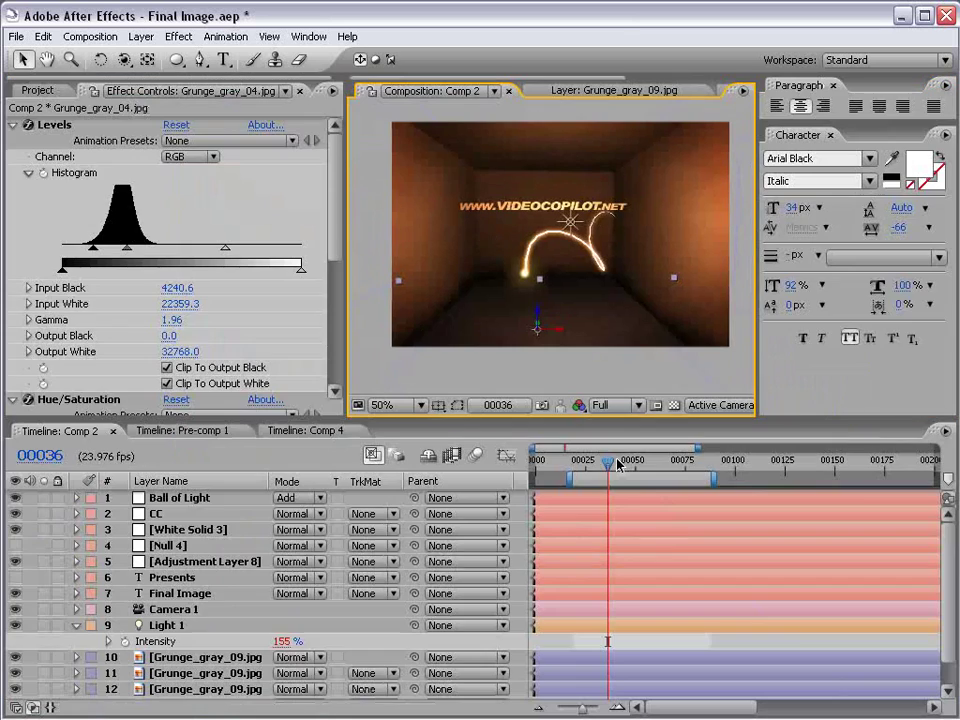